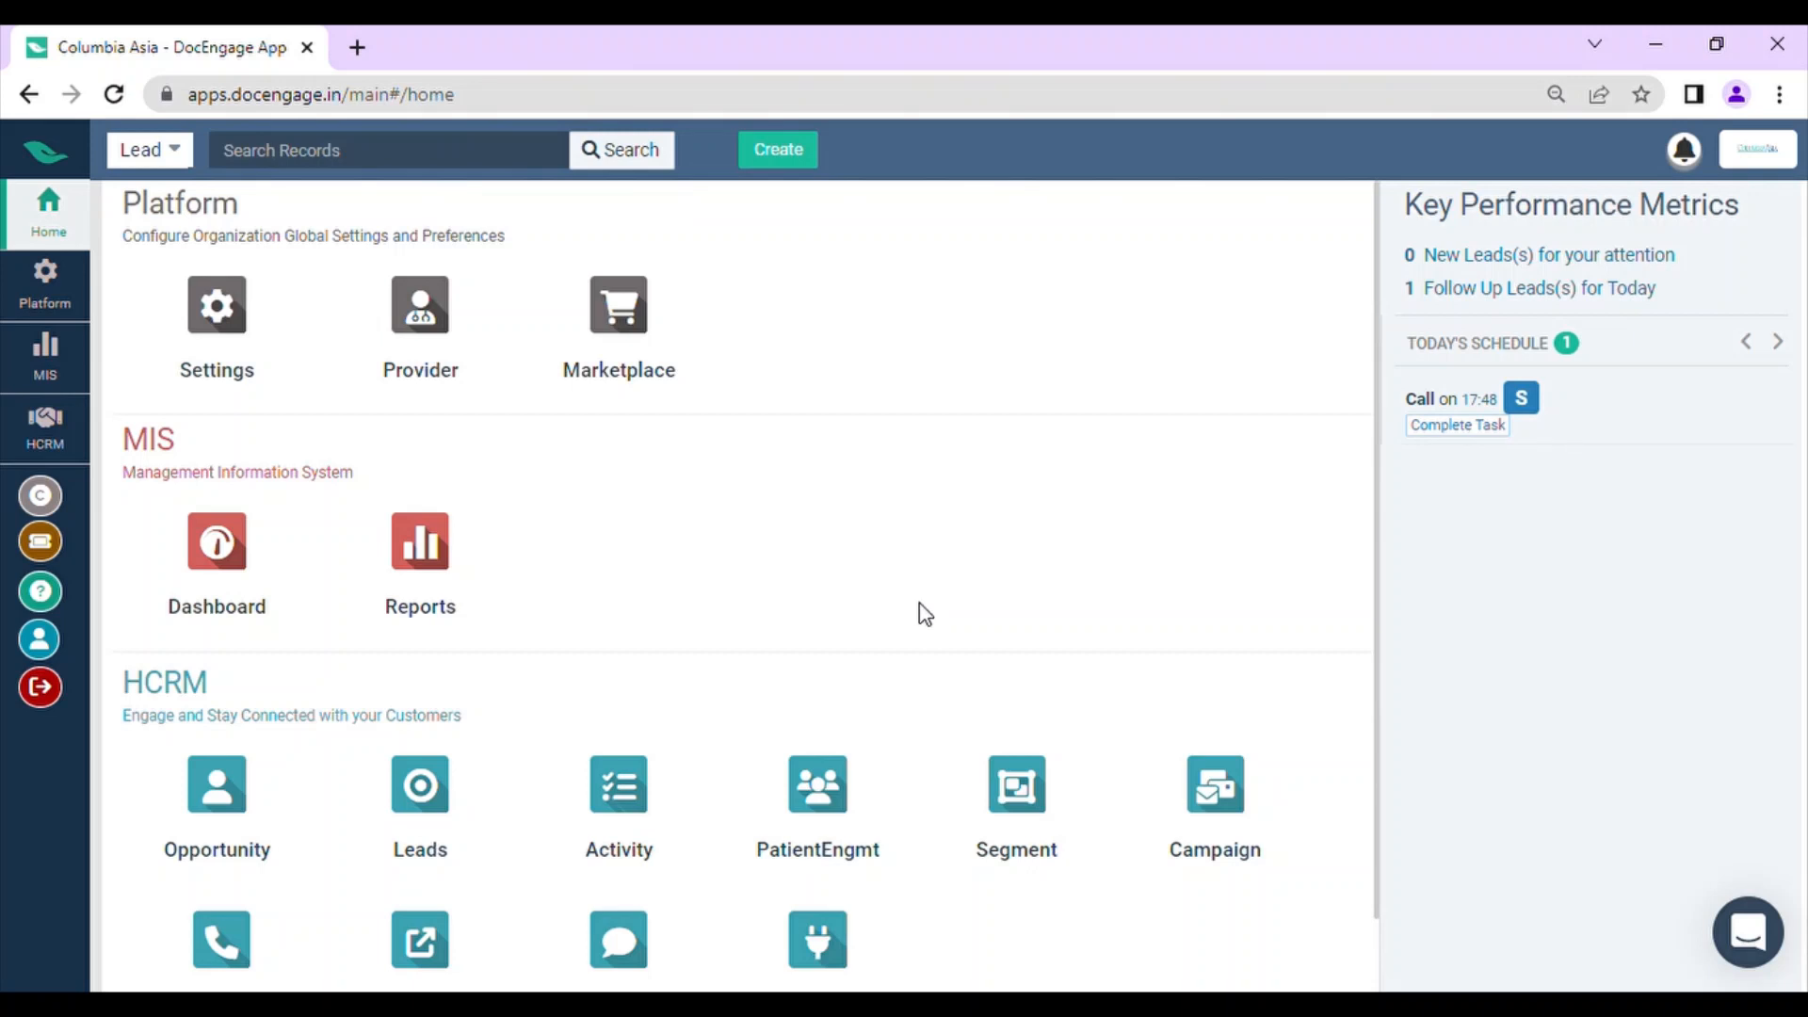
Step: Start a new HCRM opportunity with the list name Homecare Elder Service and the care center Columbia Asia
click(217, 794)
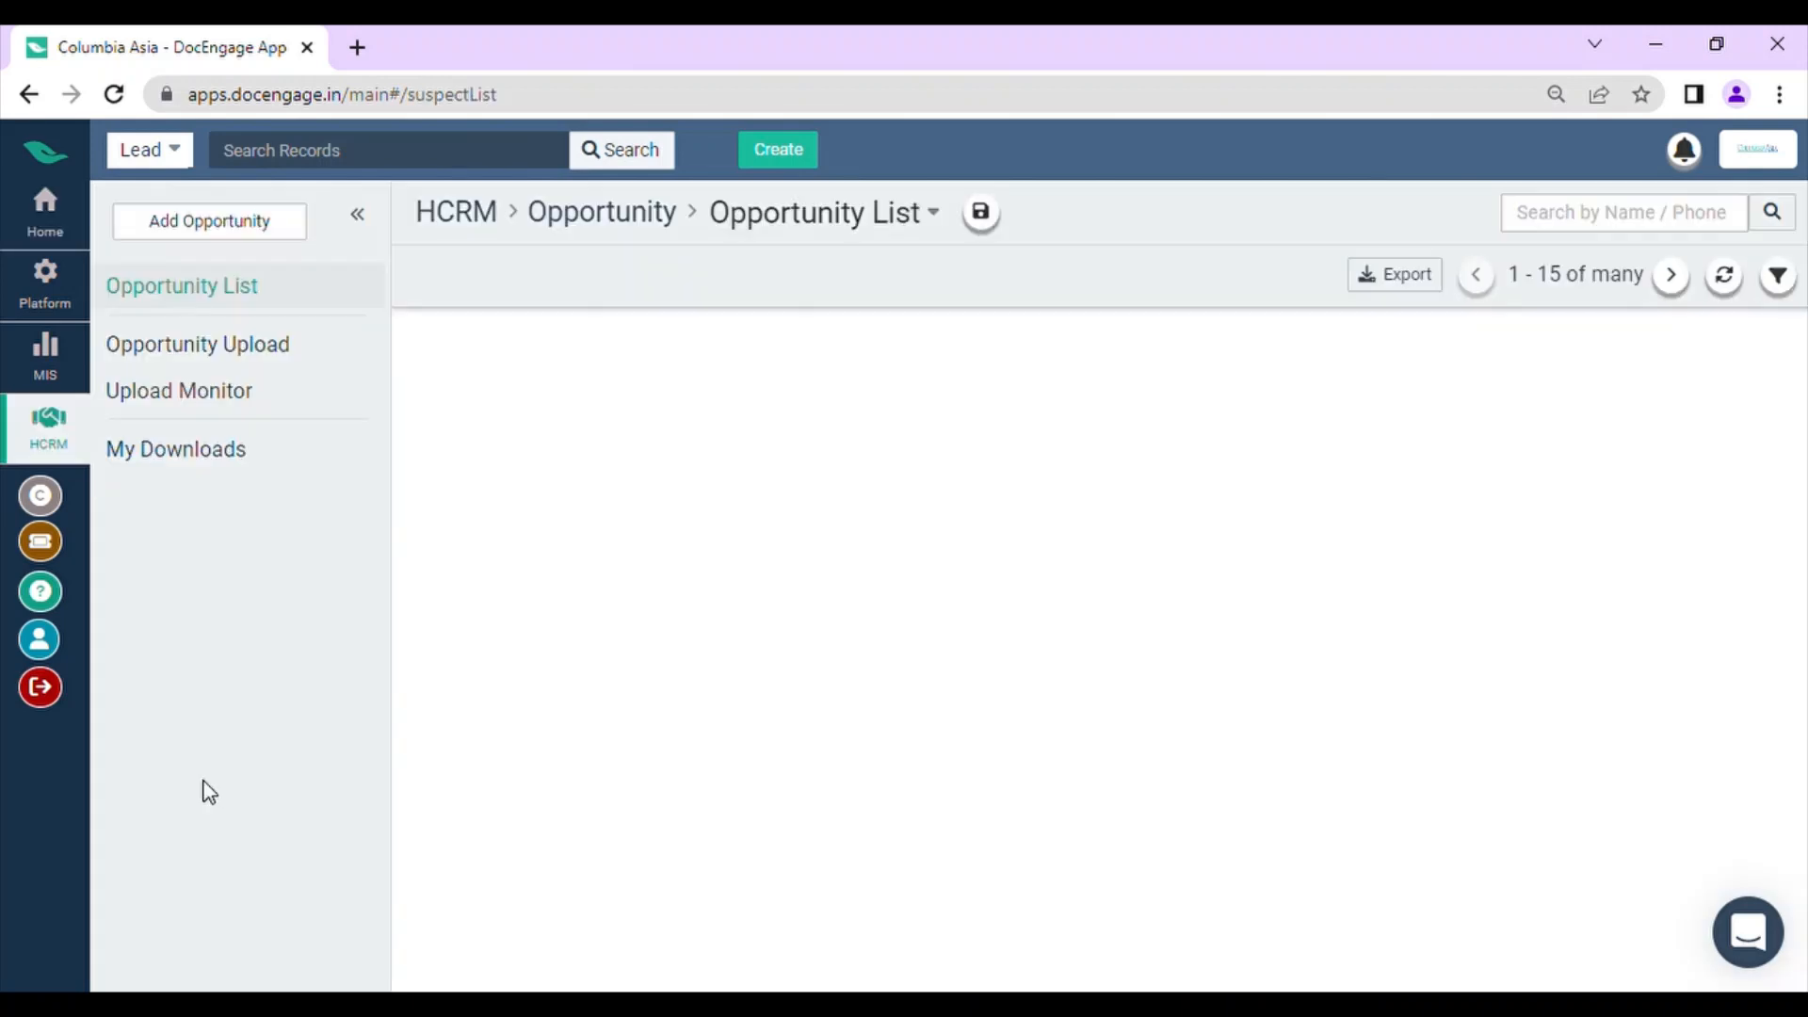
click(261, 226)
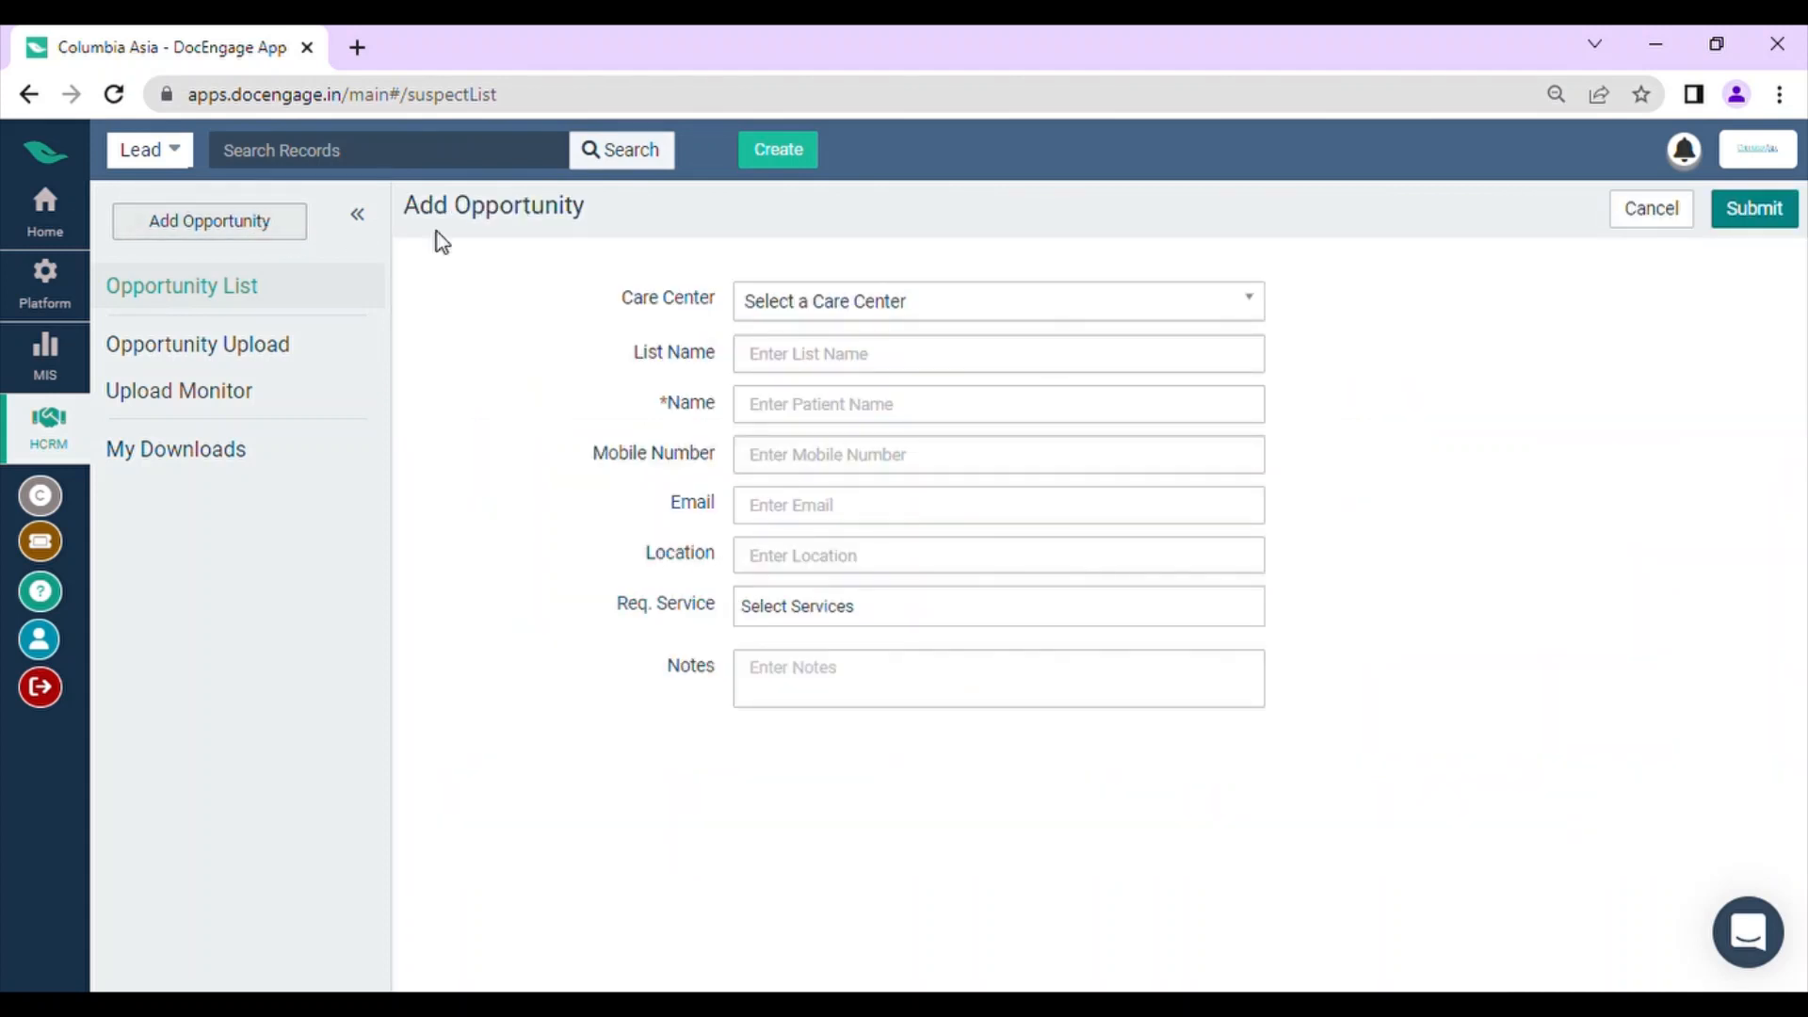
click(930, 362)
click(945, 436)
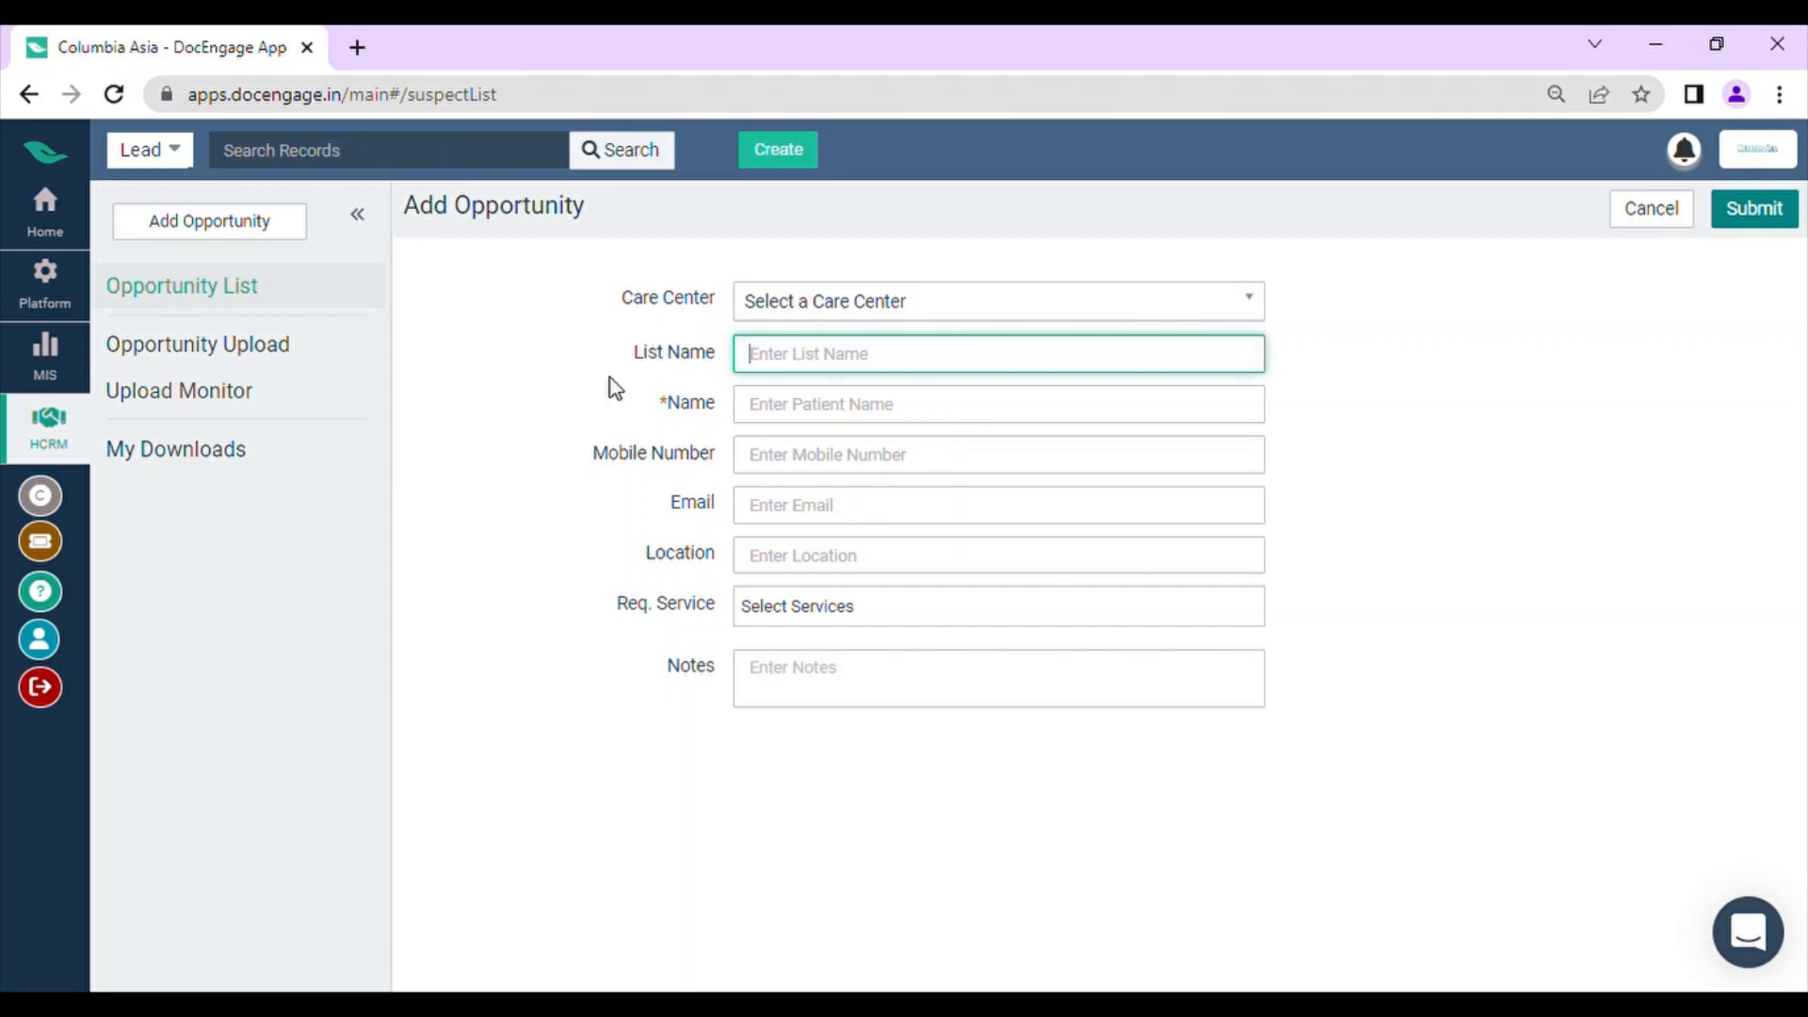
click(906, 418)
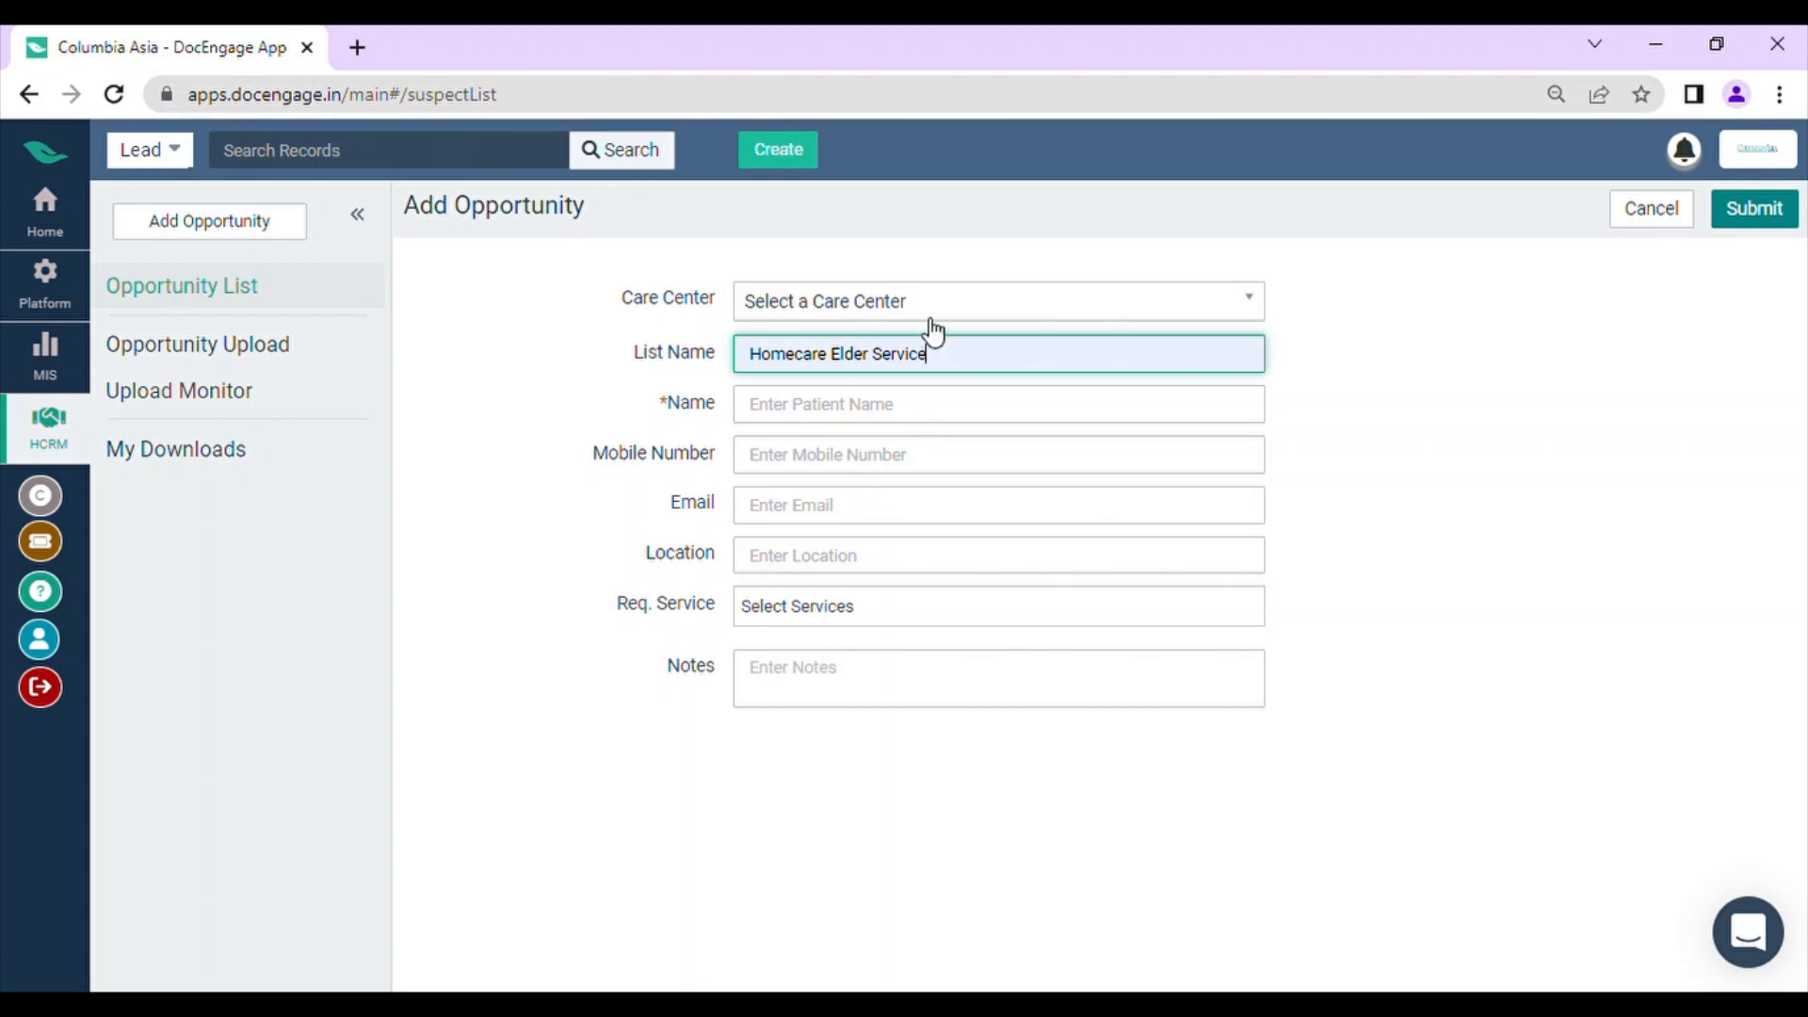
click(927, 311)
click(928, 361)
Step: Fill in the patient's full name, mobile number and email on the new opportunity
click(925, 422)
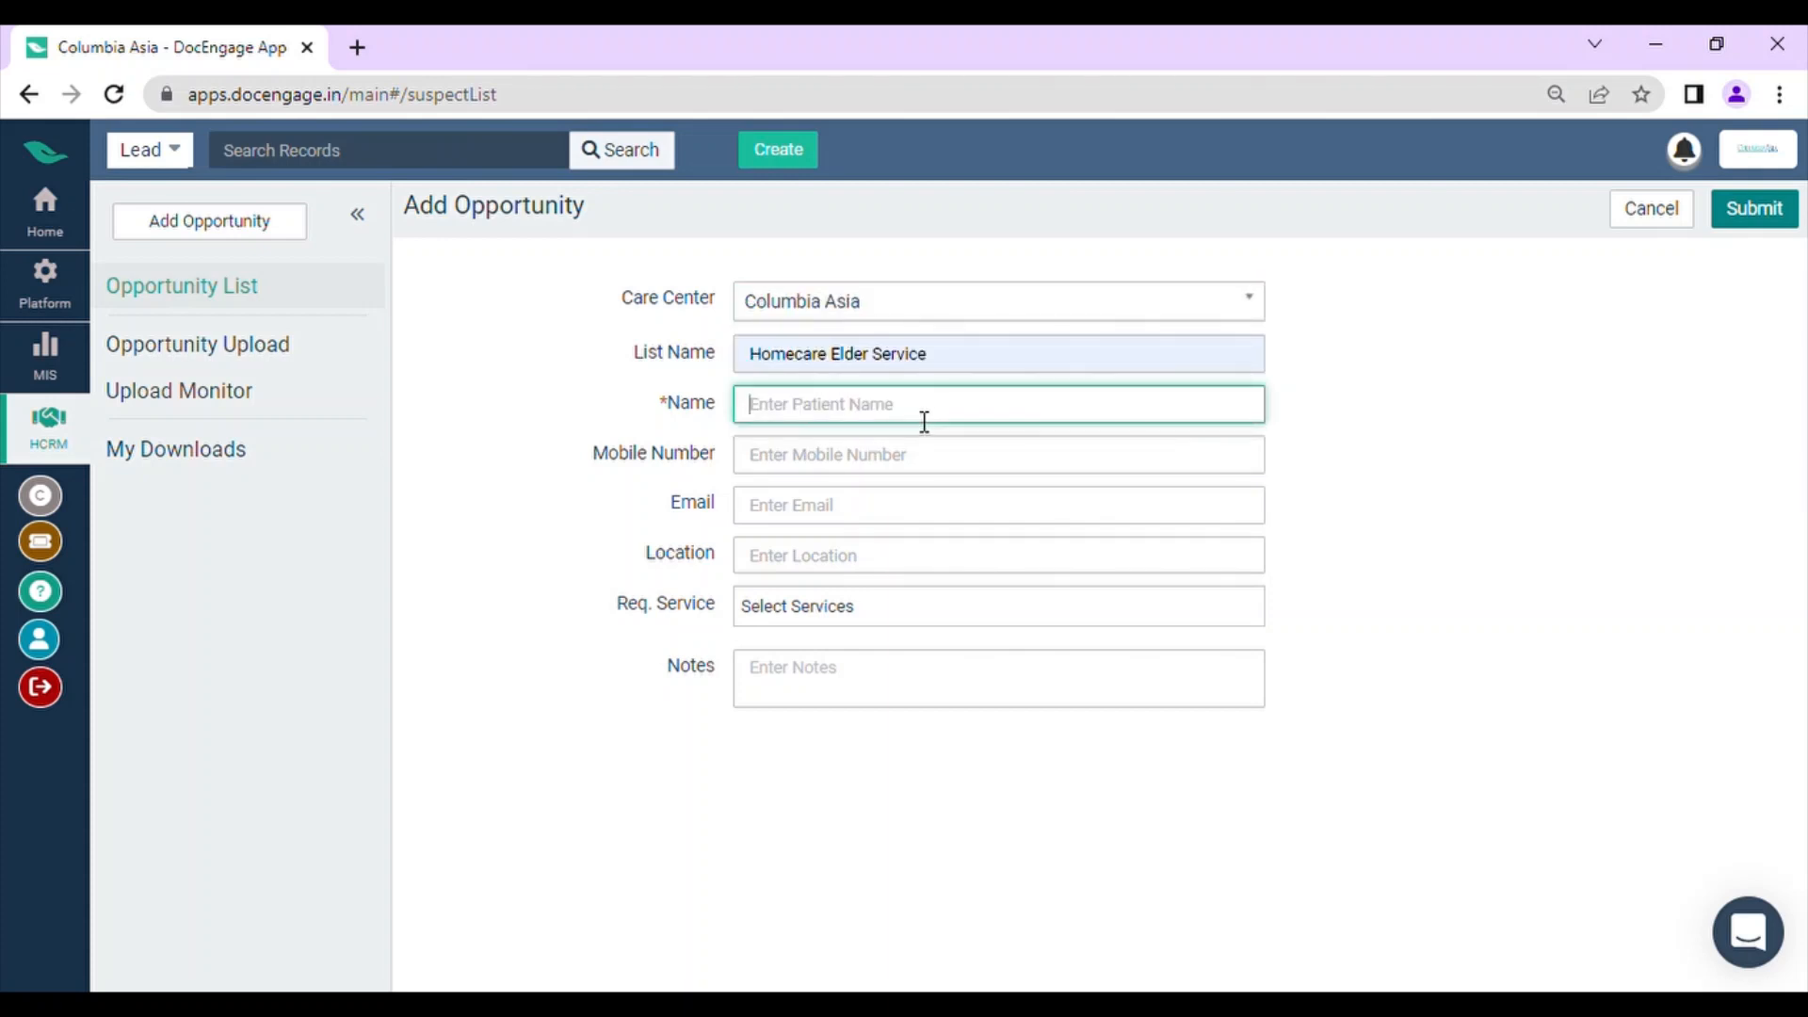
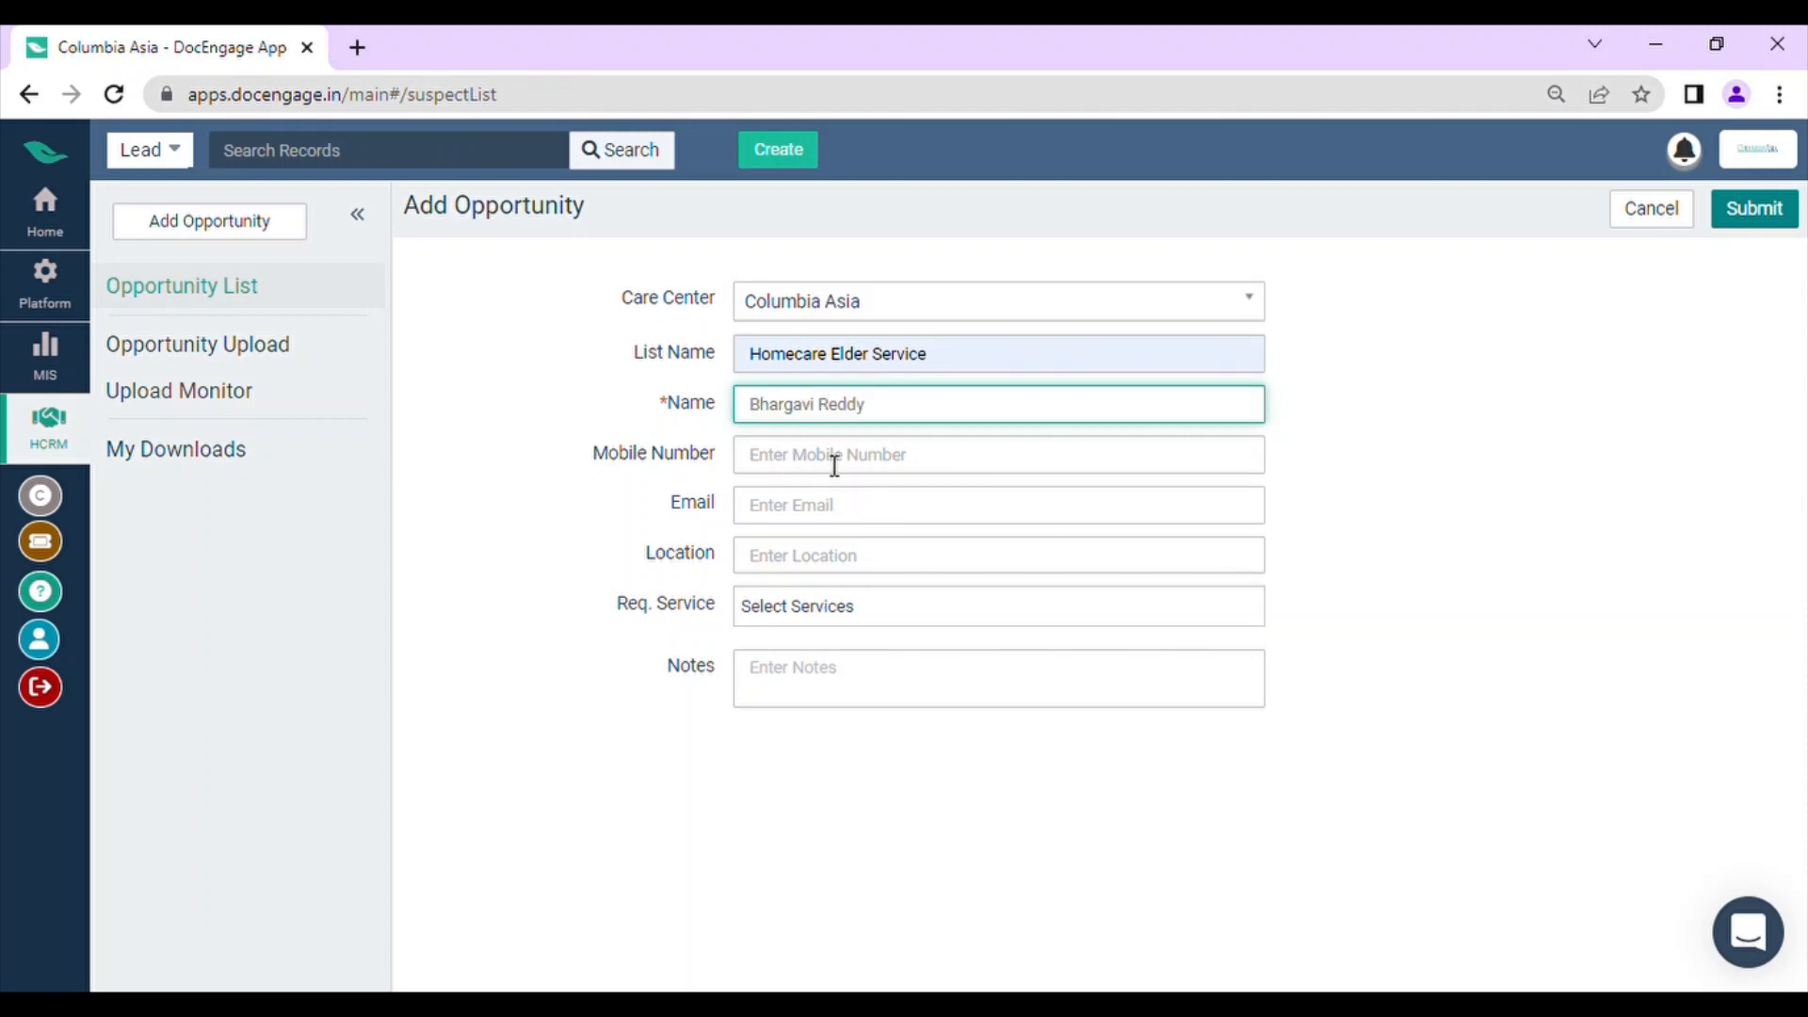
click(833, 465)
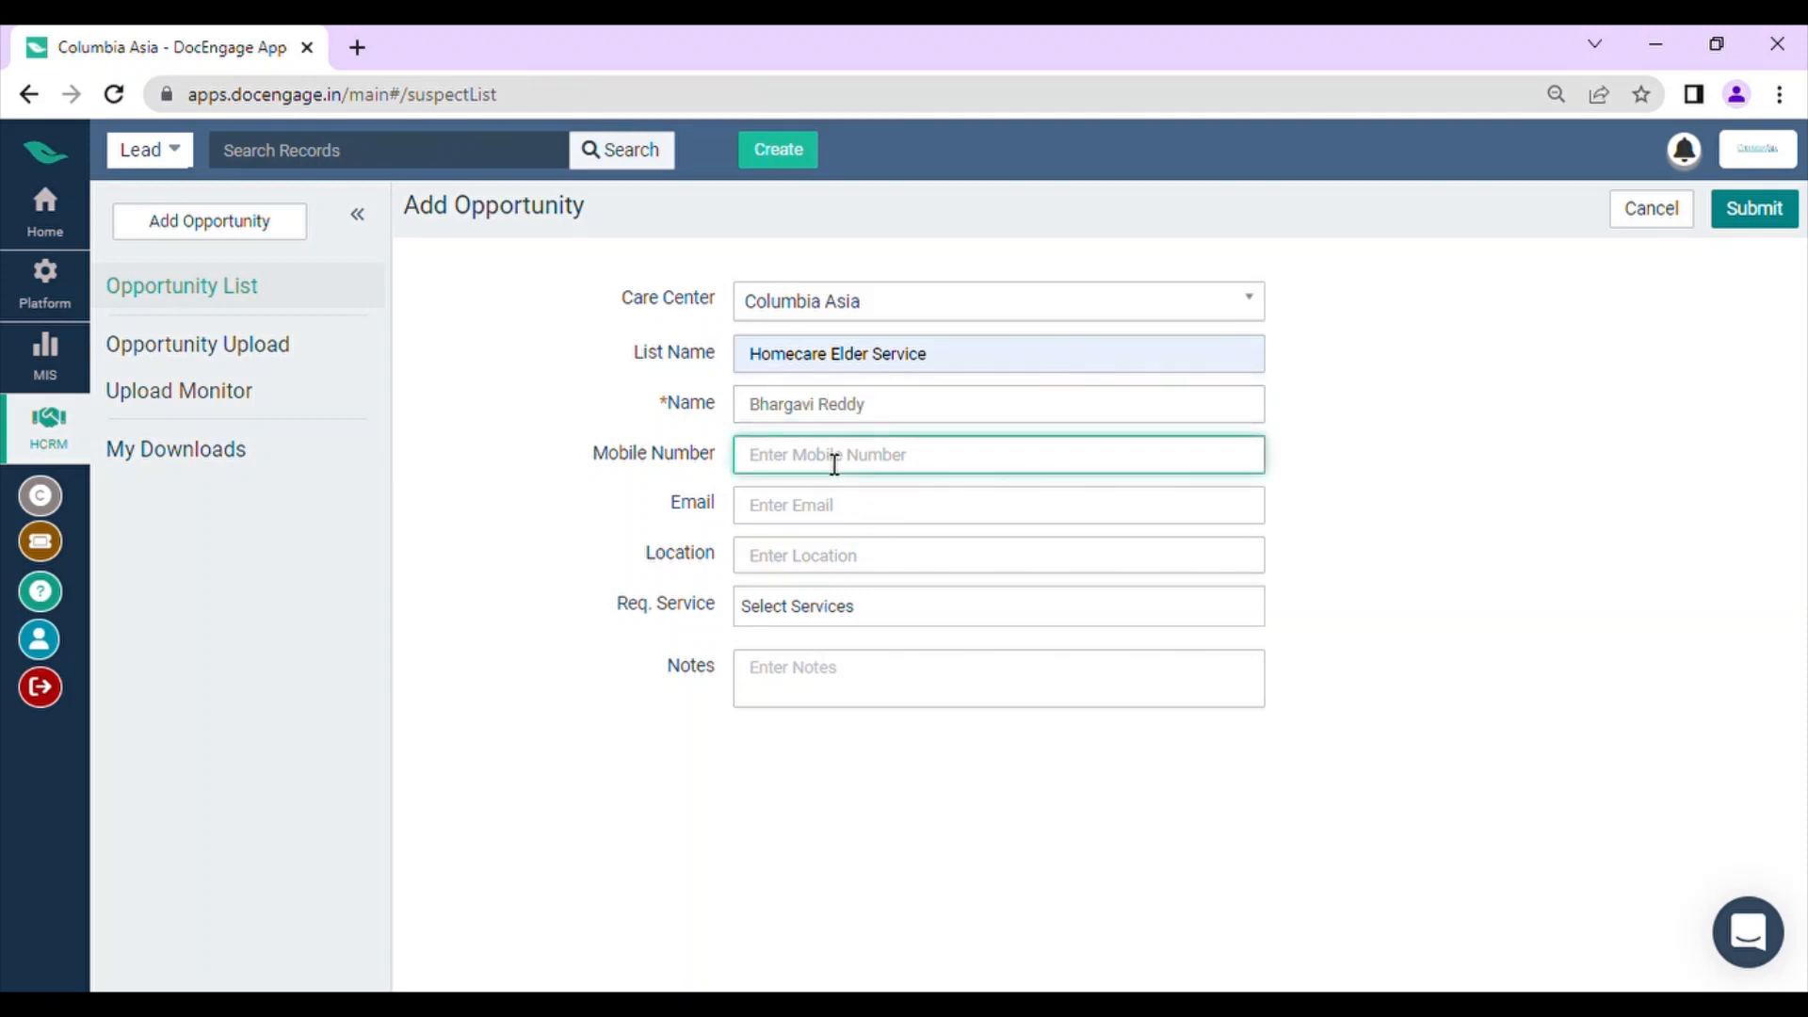
click(838, 509)
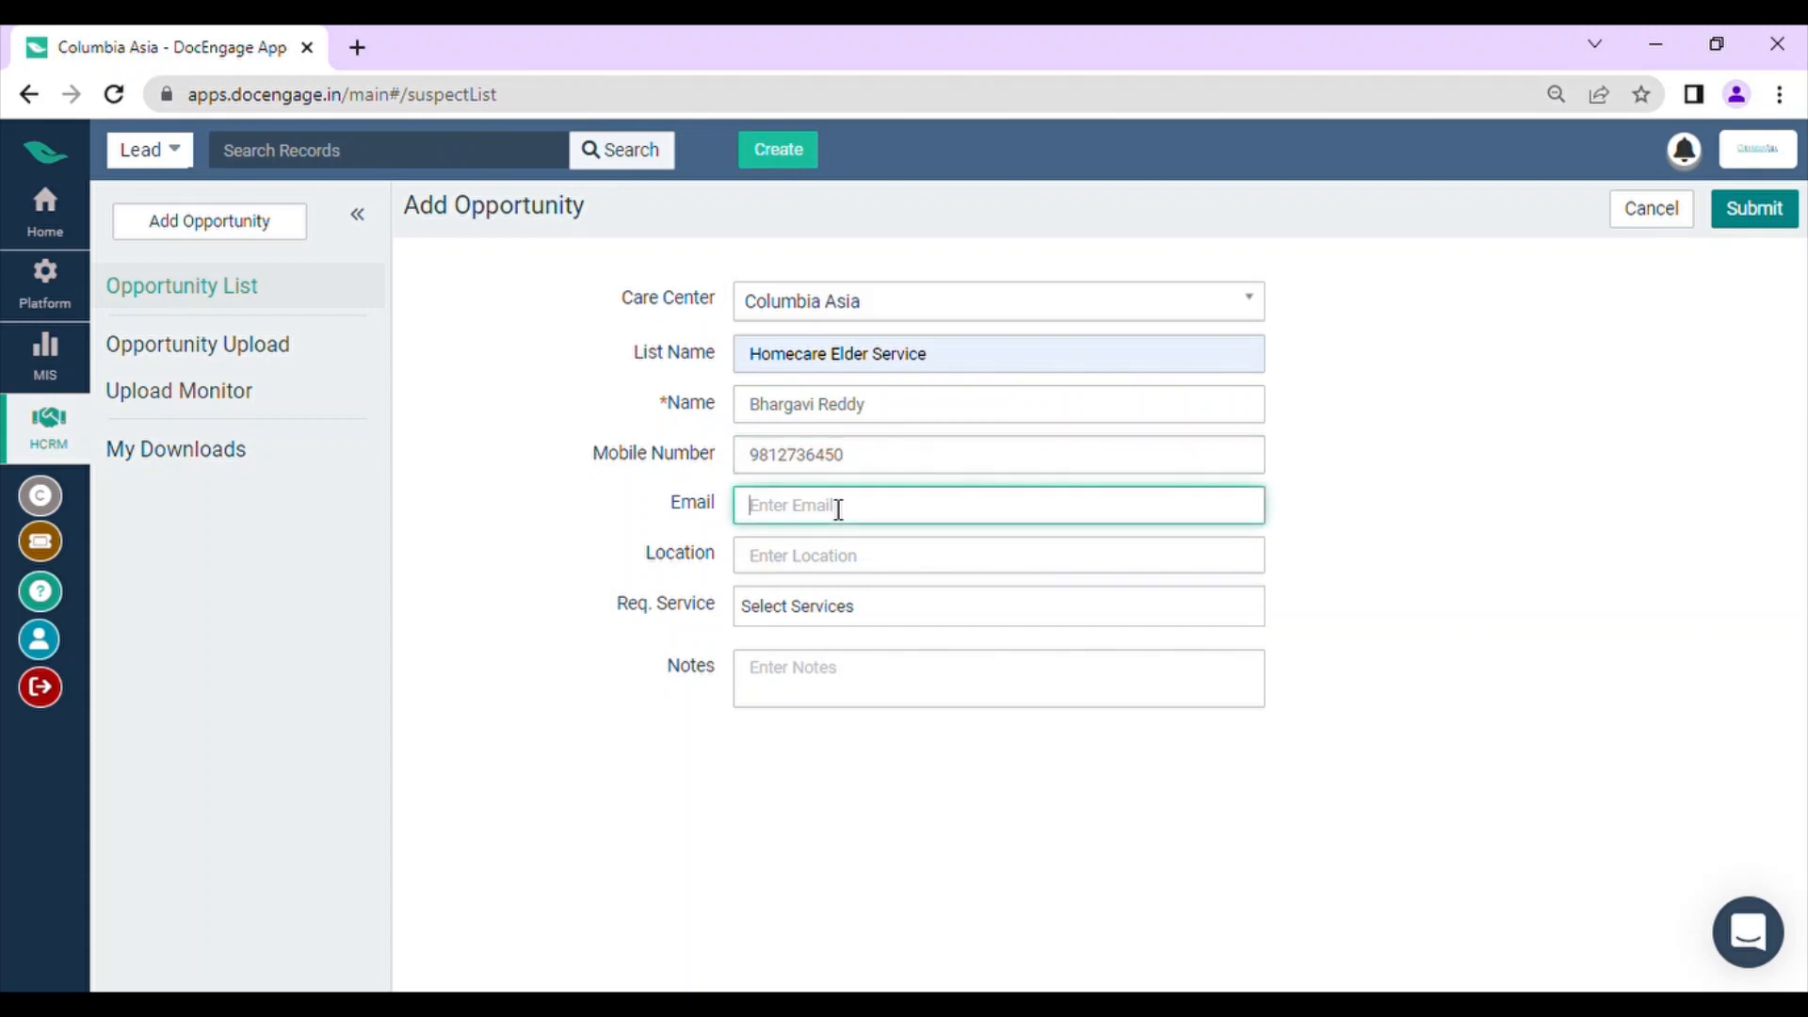
click(886, 576)
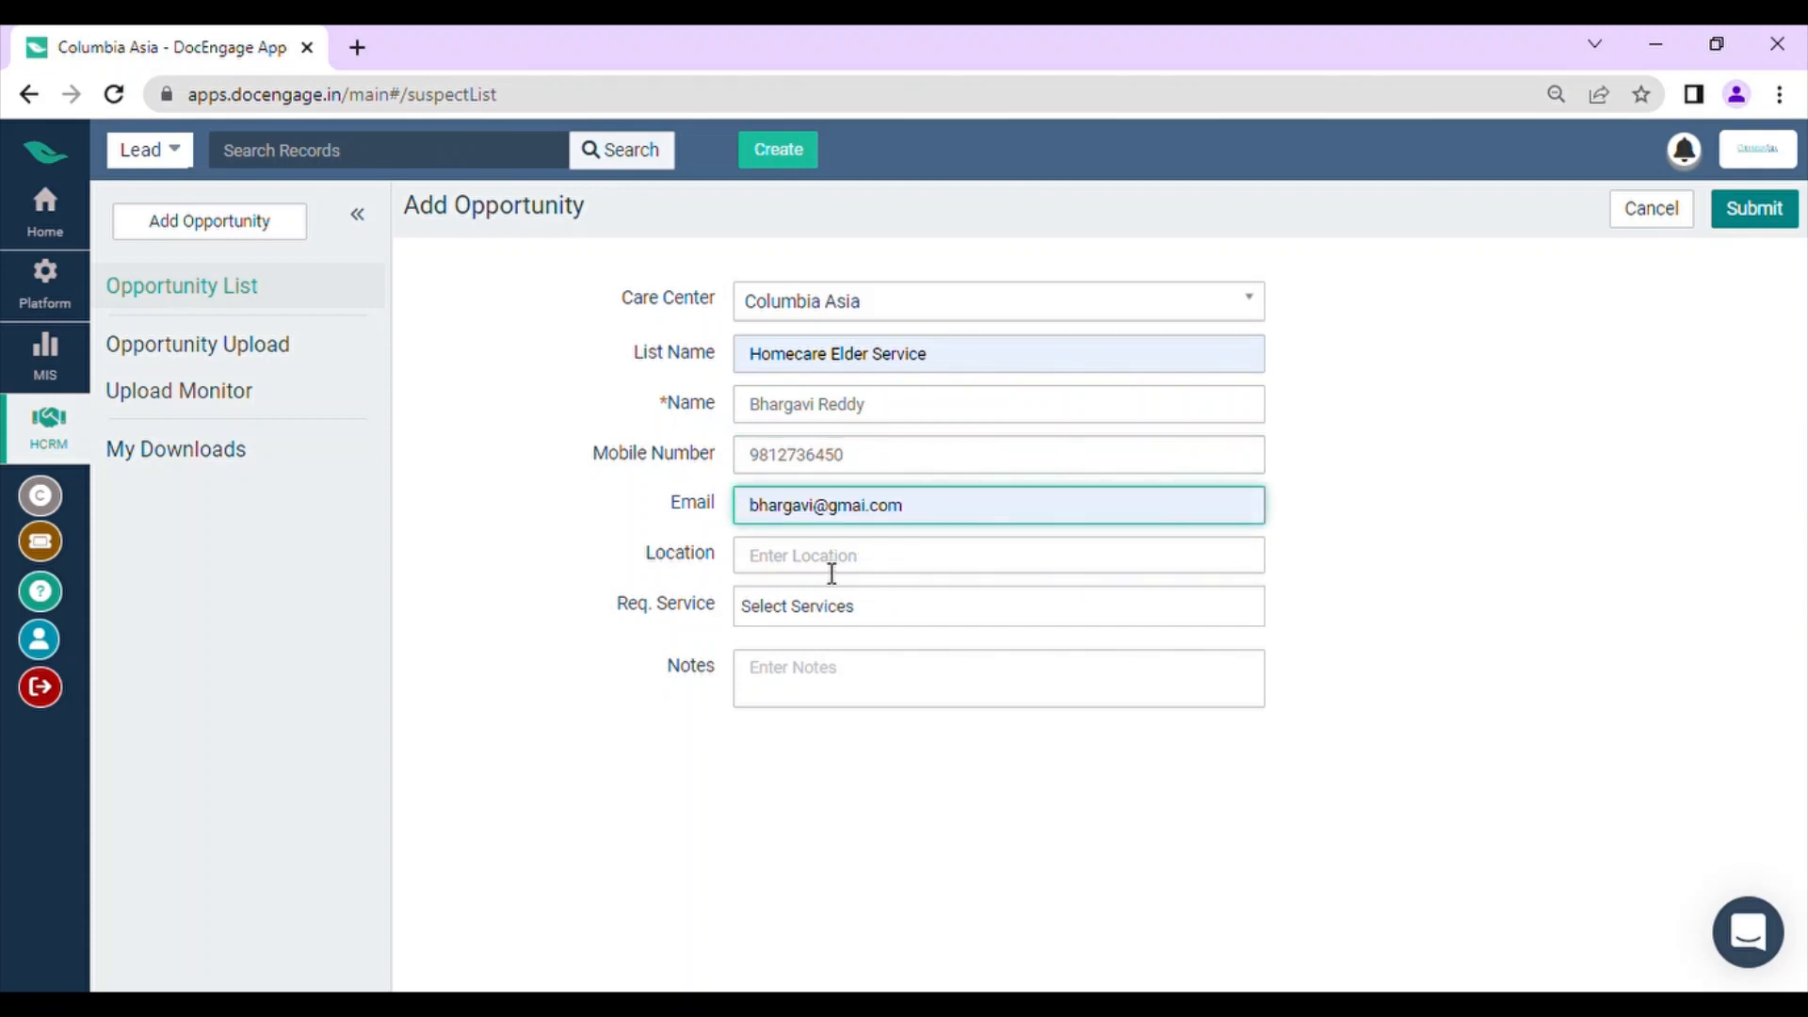
Step: Set the opportunity's location to Bangalore and submit it without choosing a required service
click(832, 574)
click(883, 607)
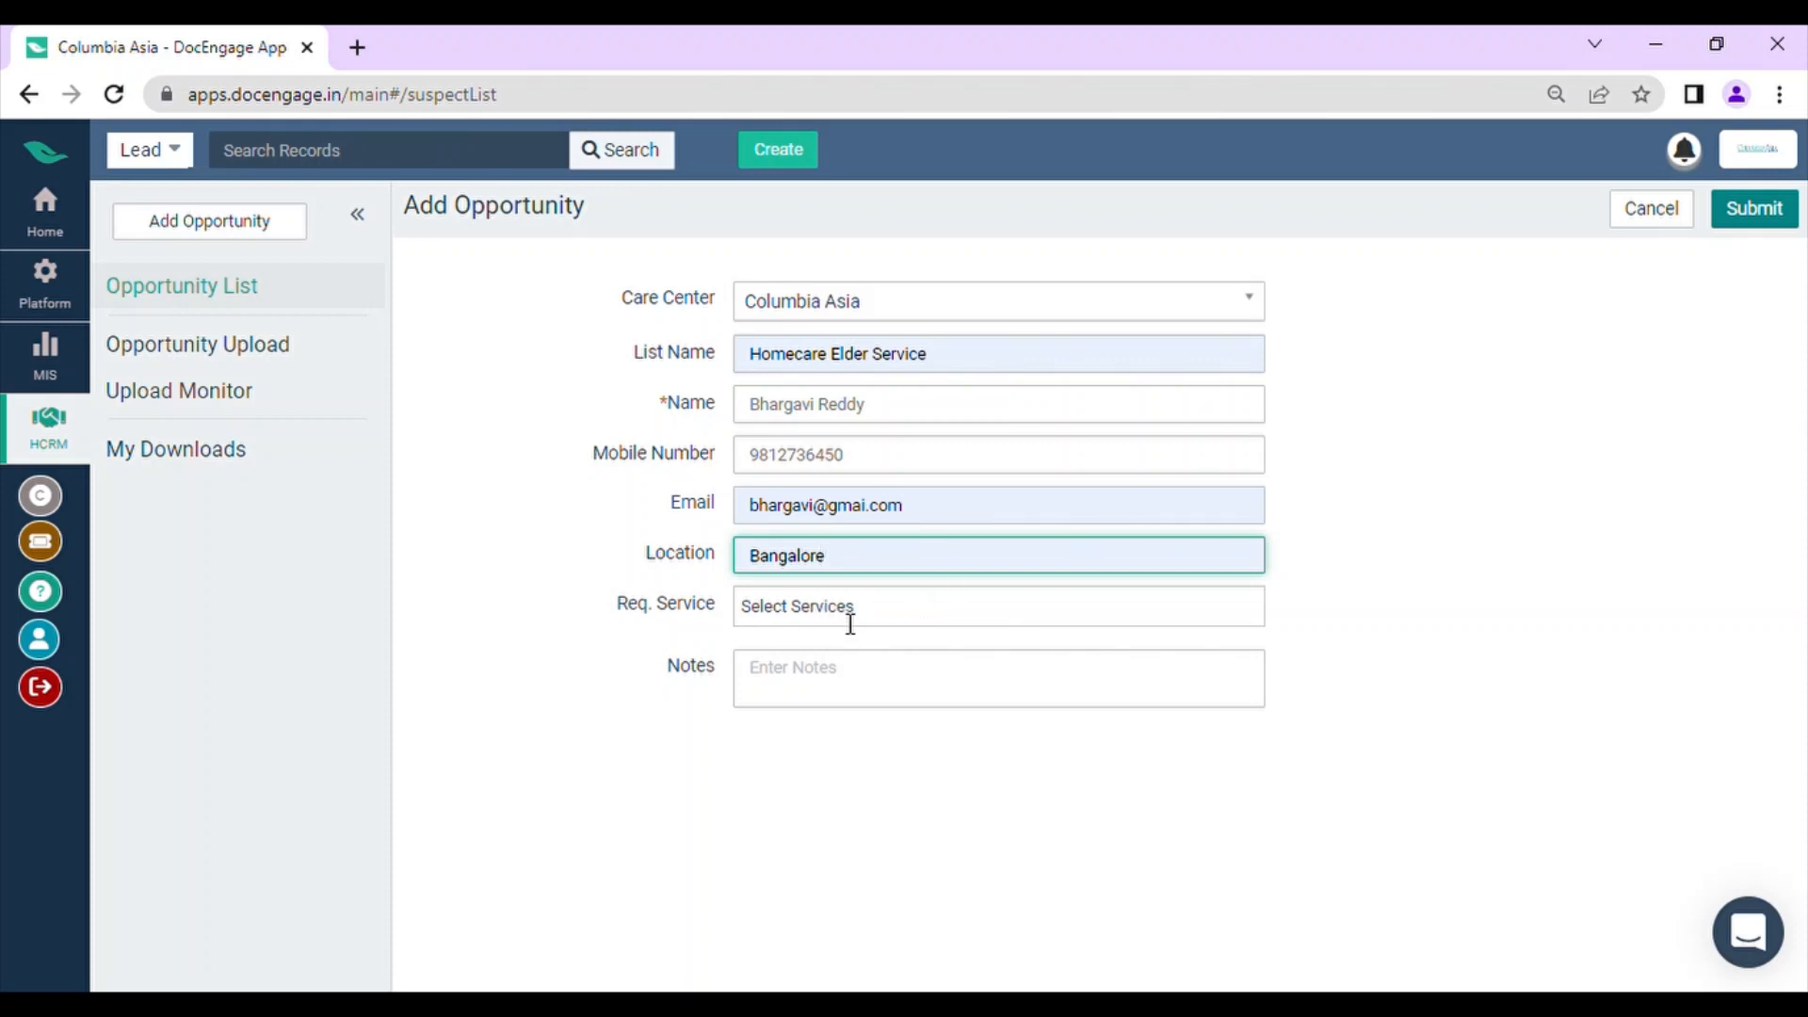
click(950, 619)
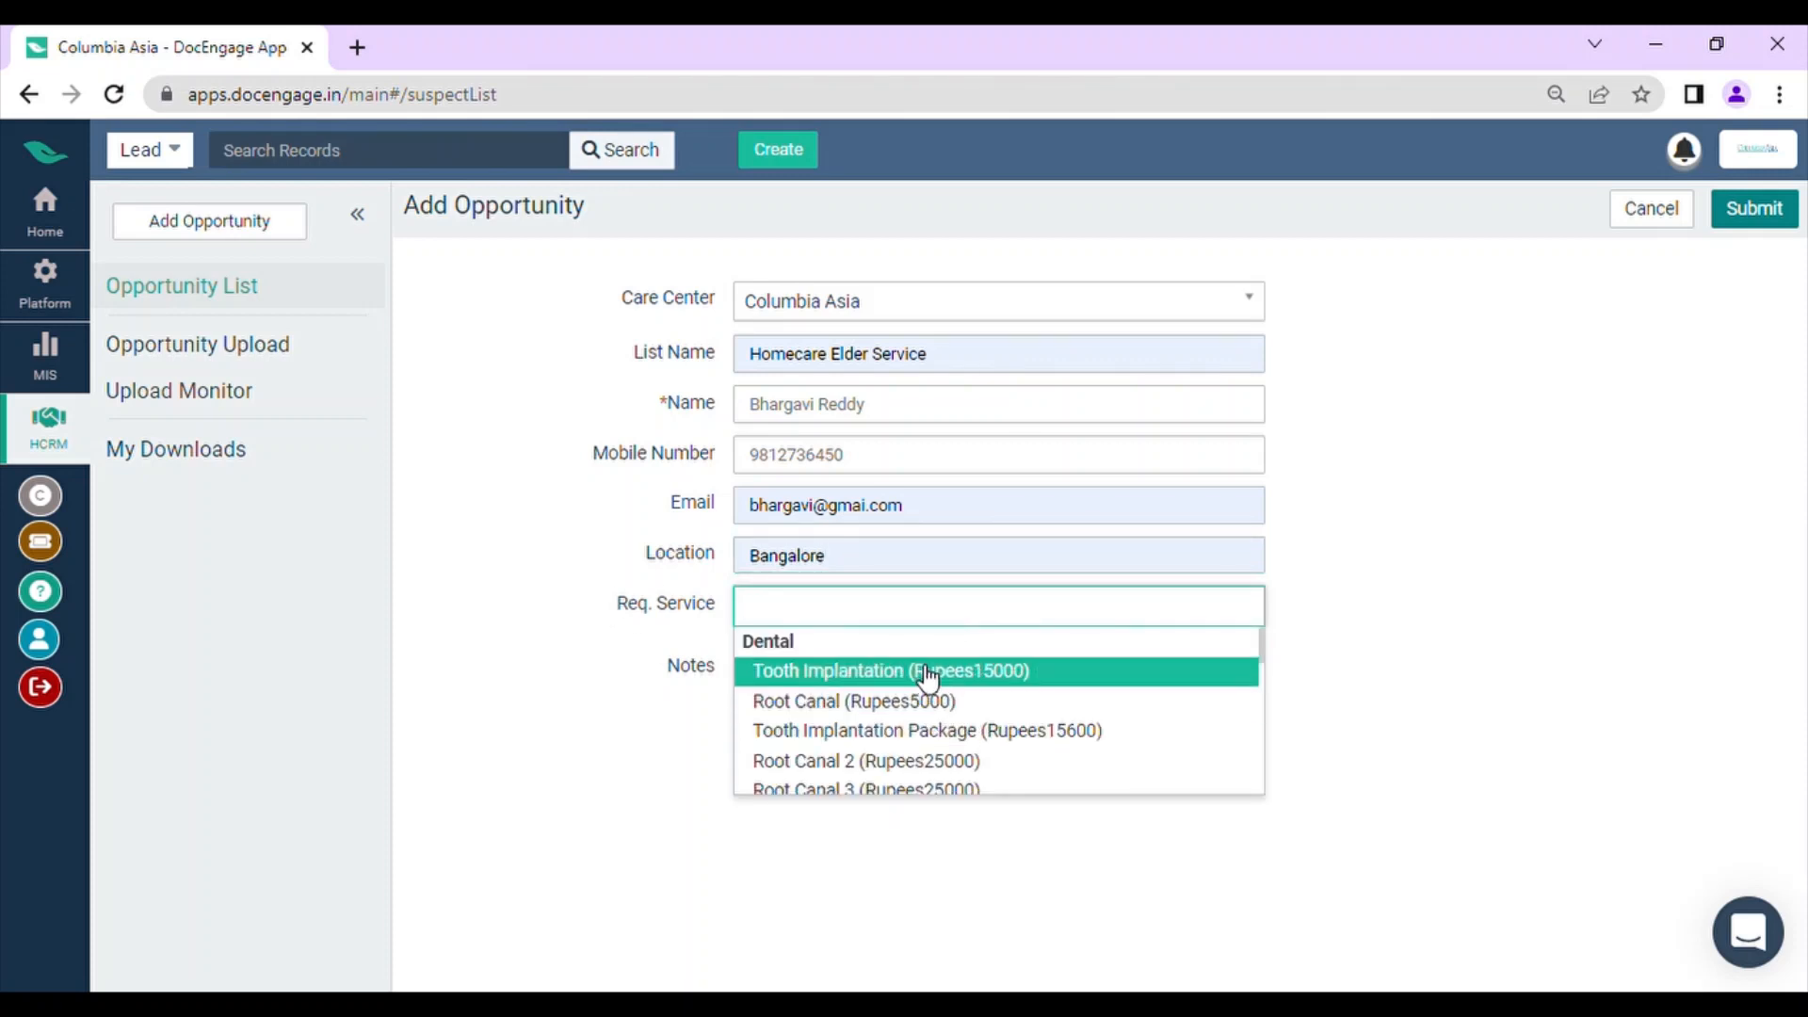
scroll(968, 721, down, 6)
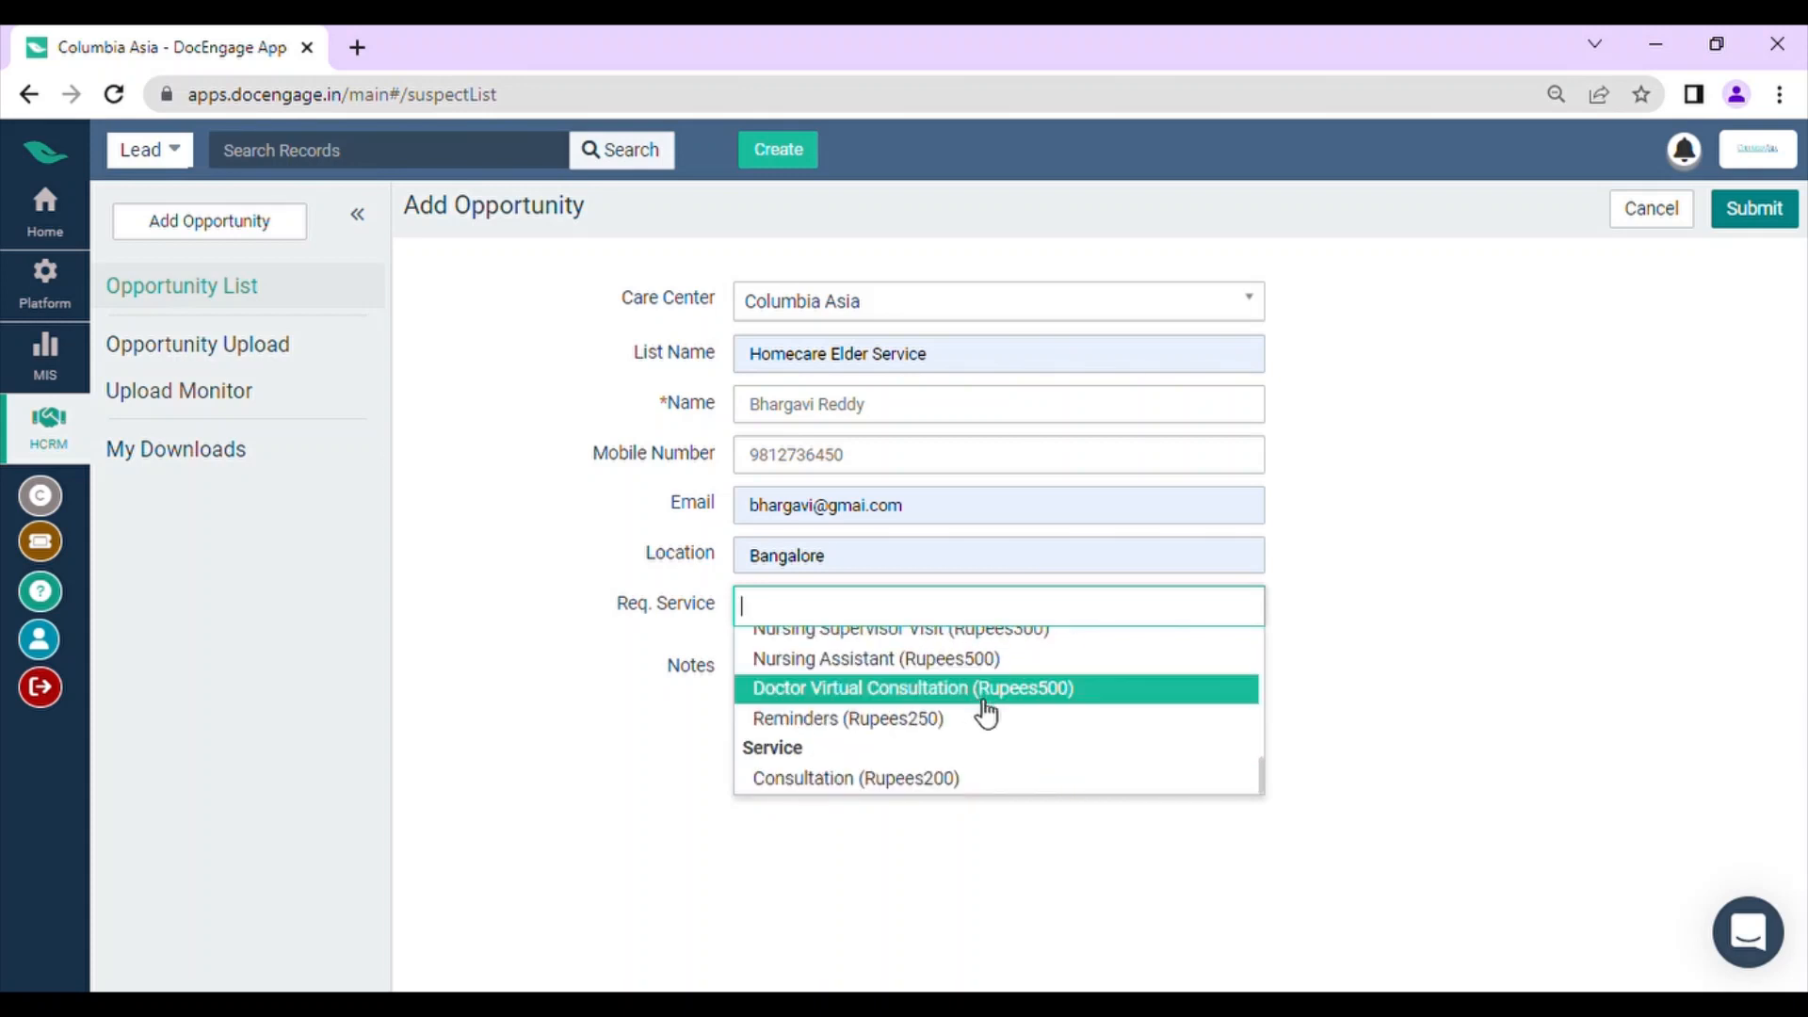
scroll(985, 714, up, 6)
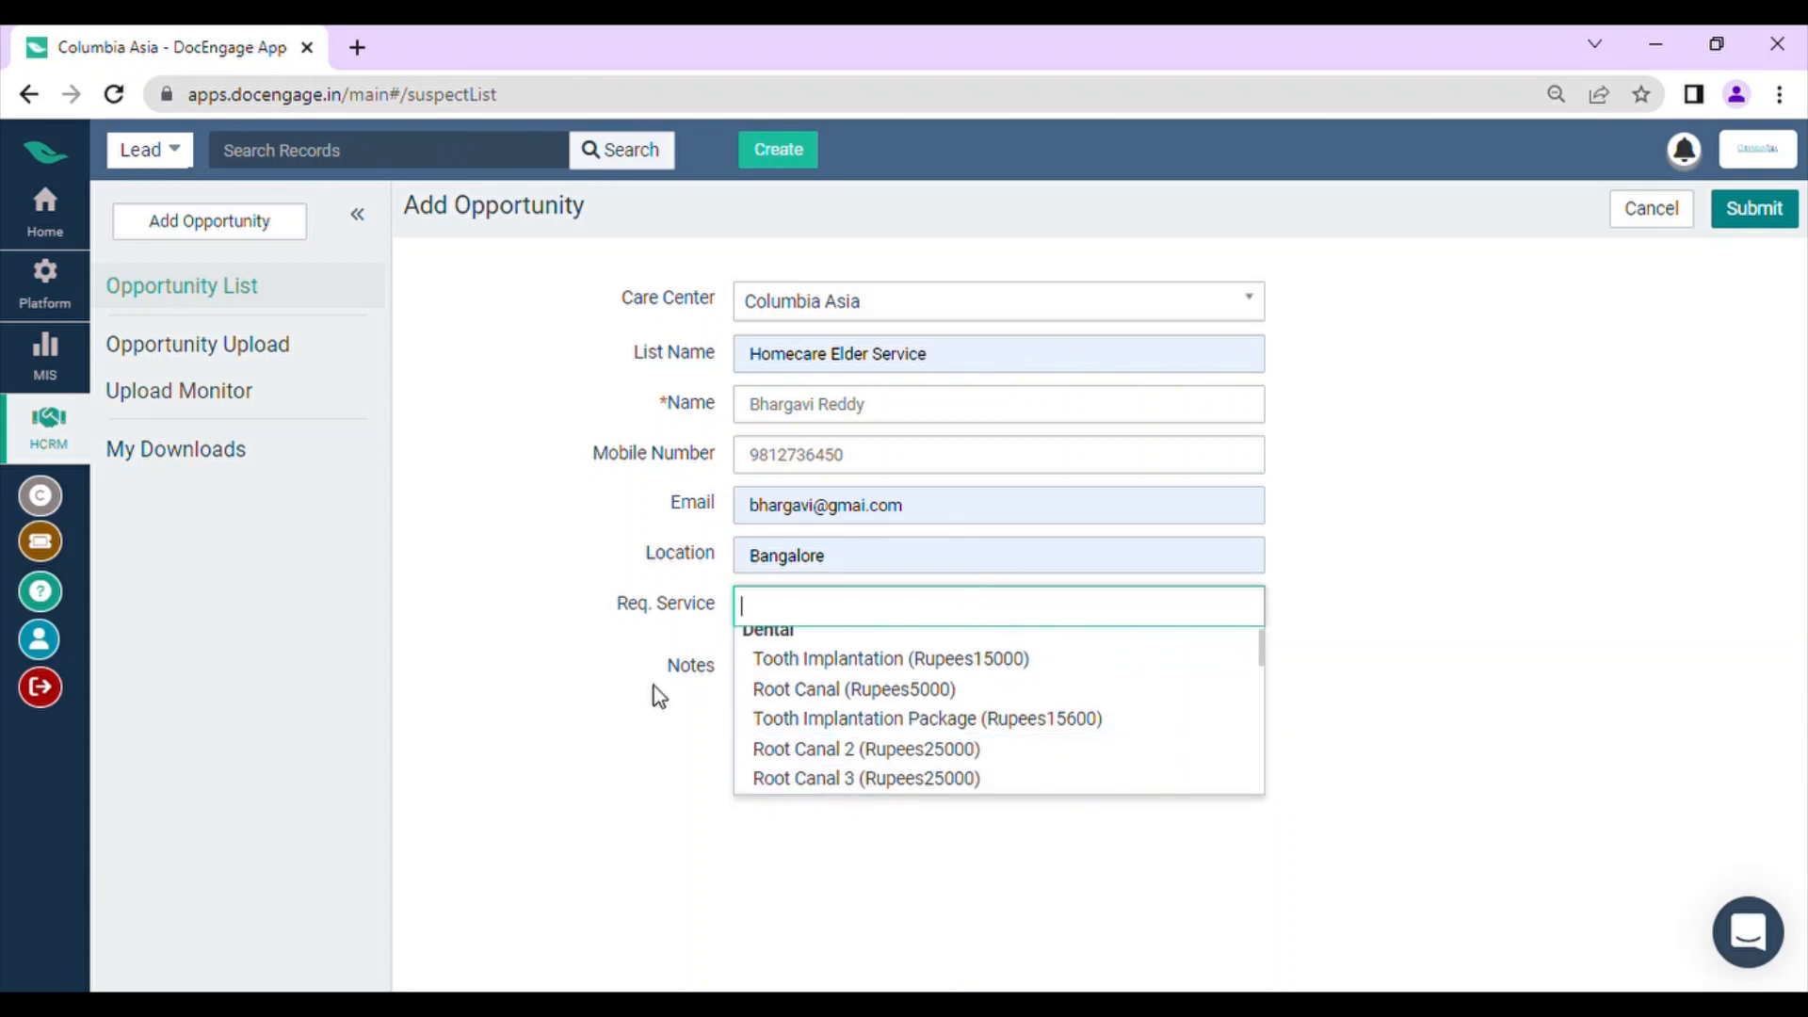
click(640, 659)
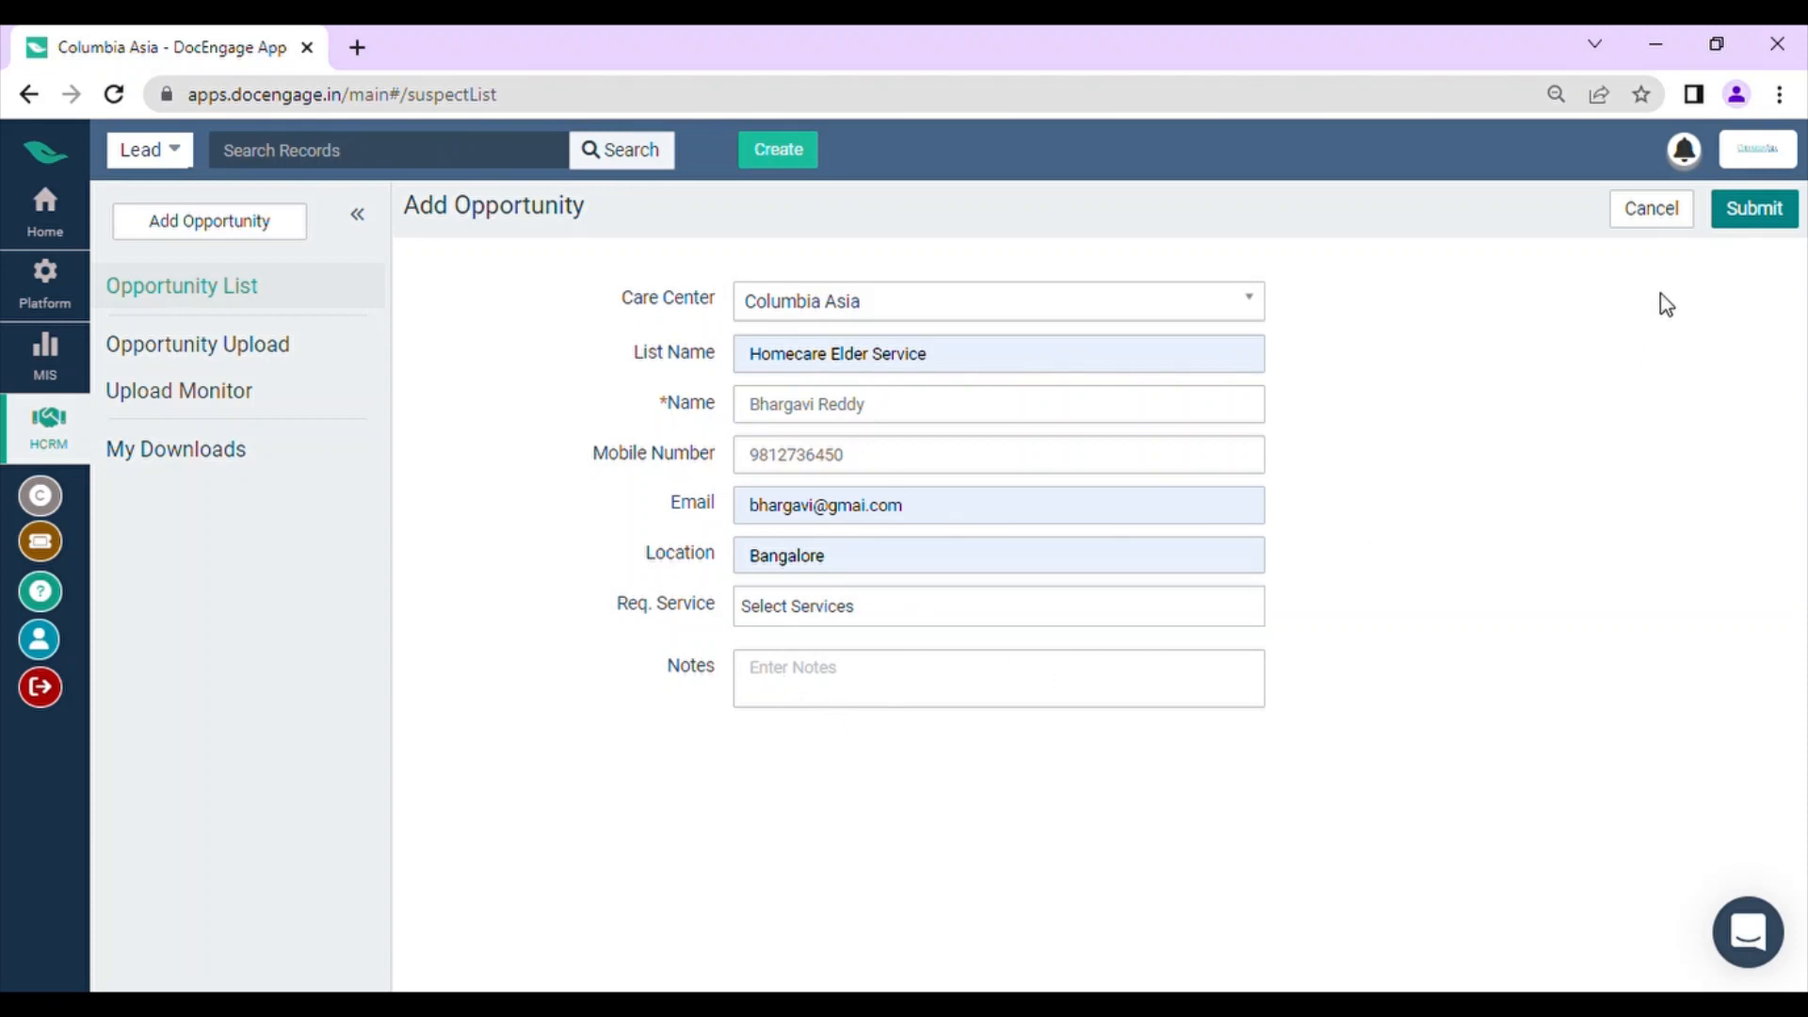
click(1745, 226)
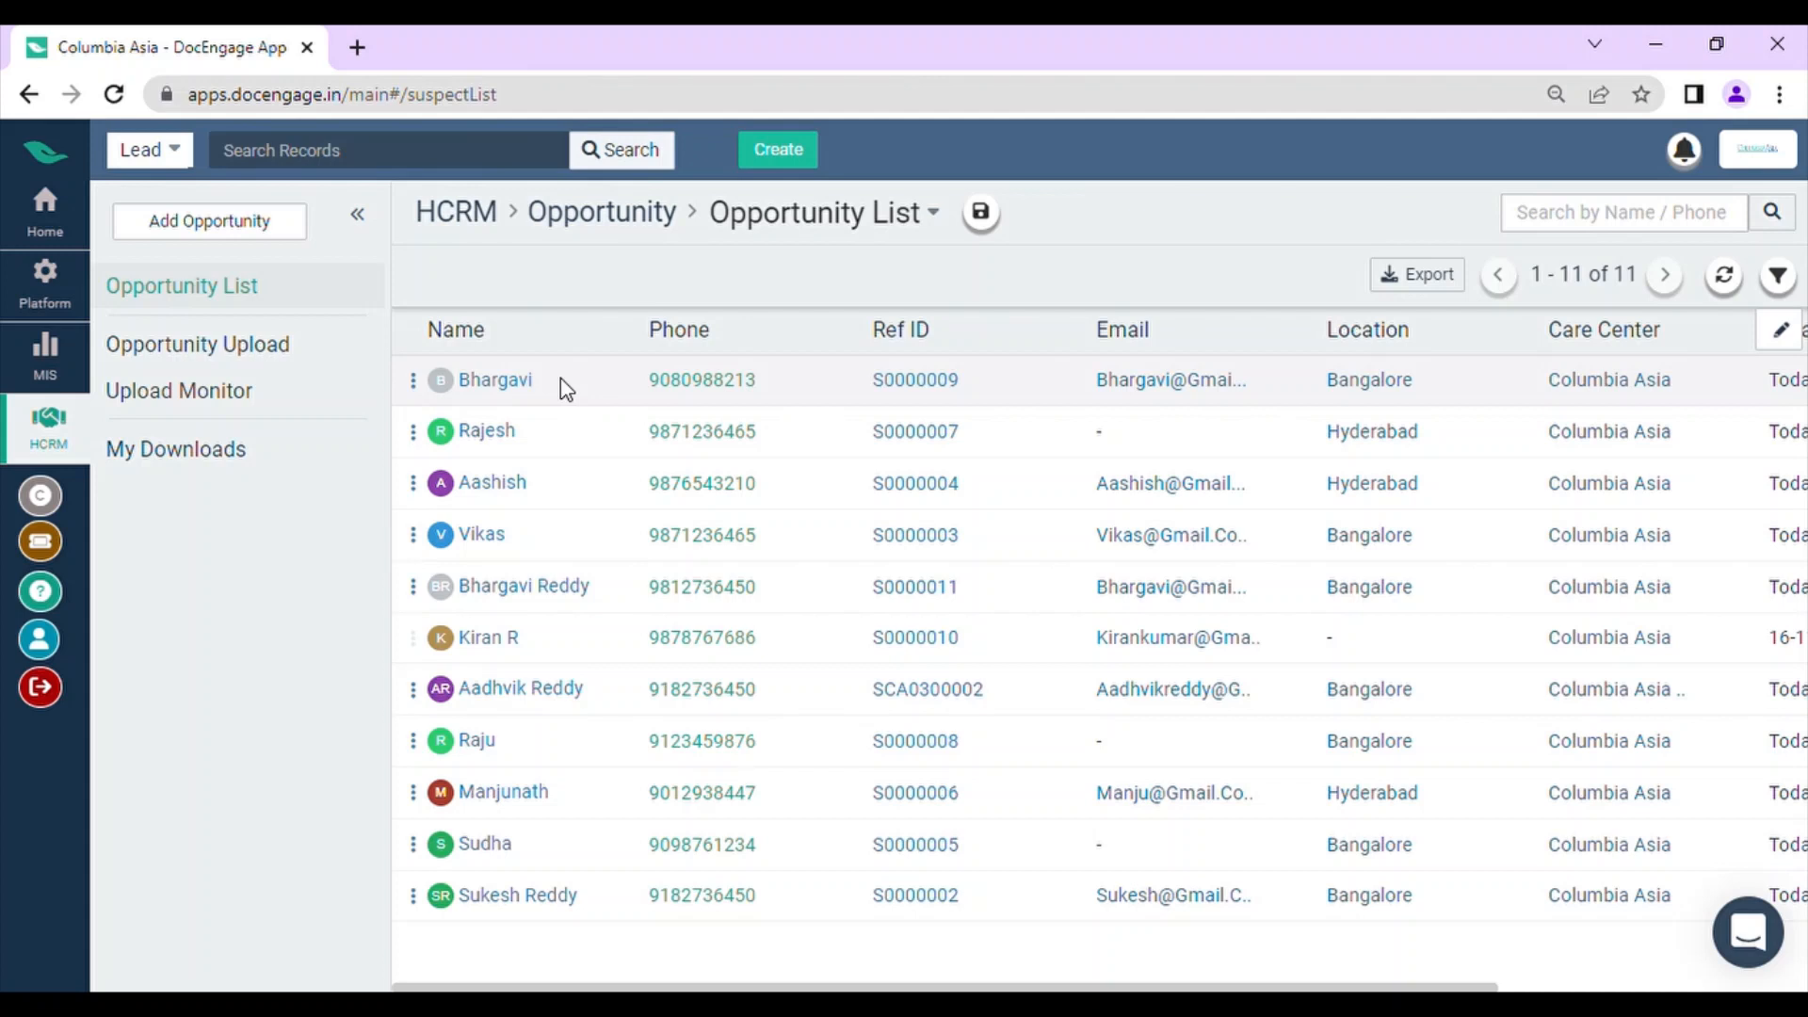
Step: Filter the opportunity list by the list name Homecare Elder Service
click(1778, 276)
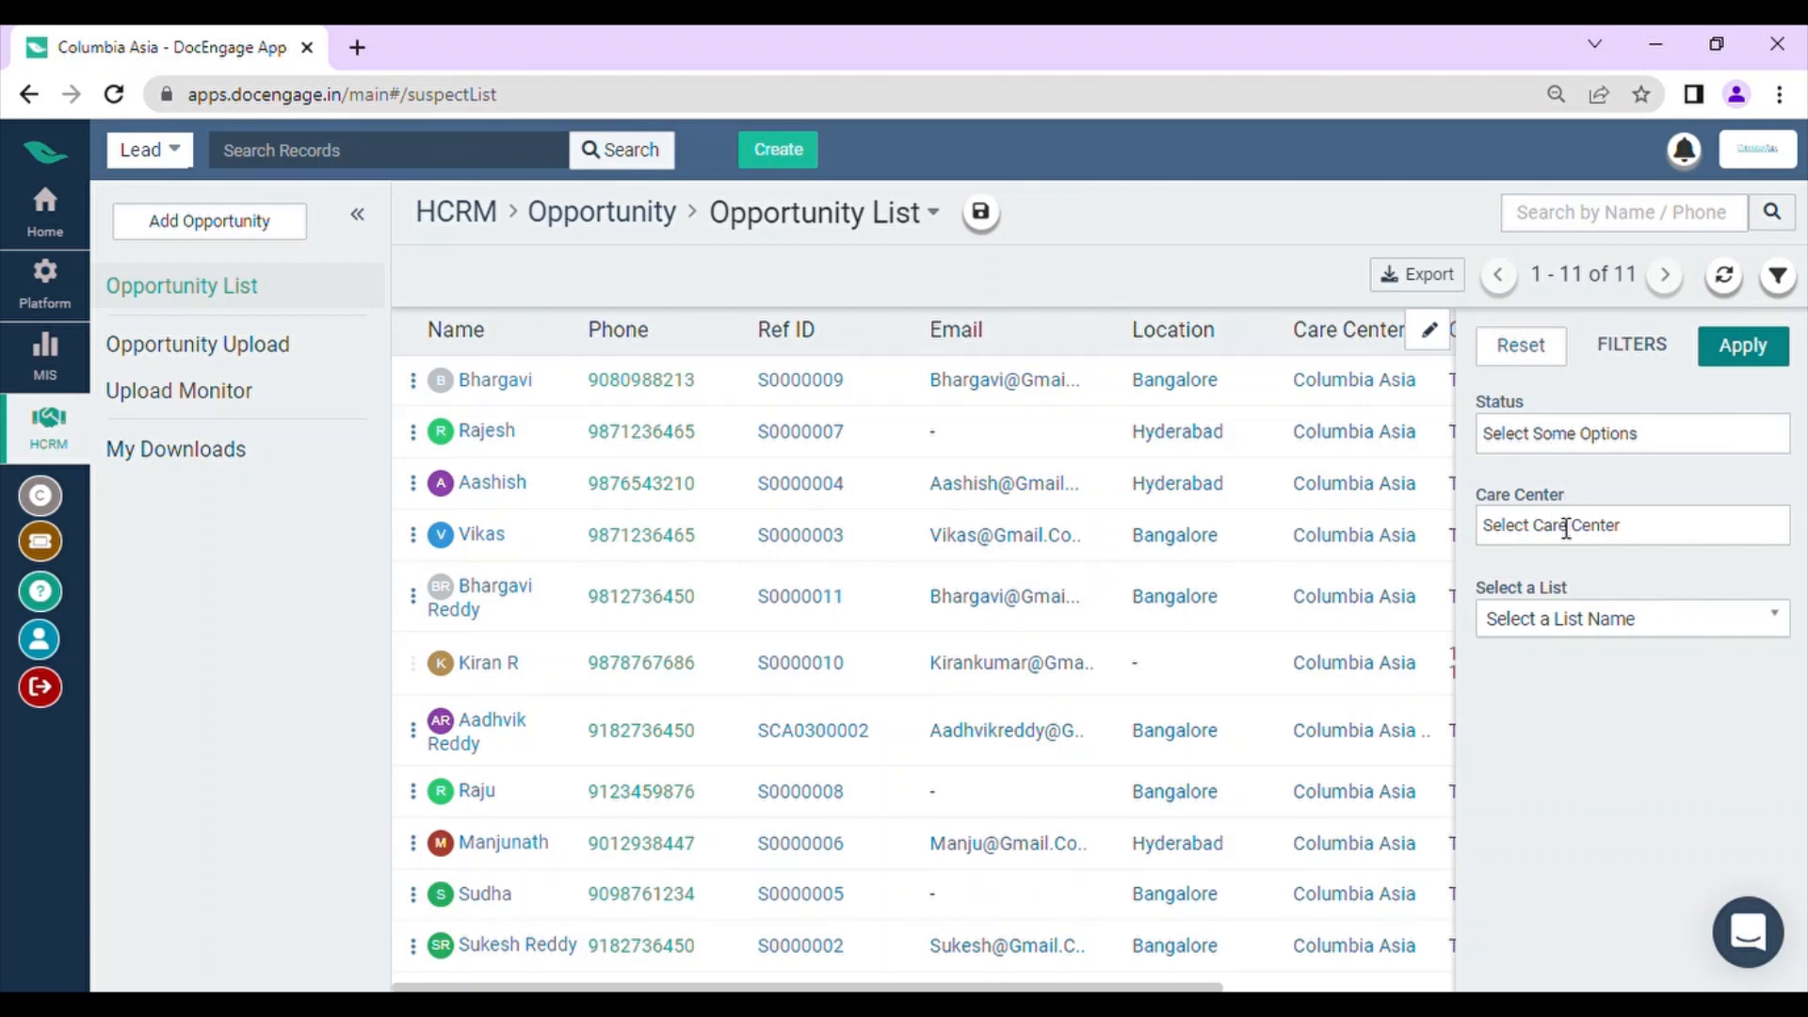
click(1617, 624)
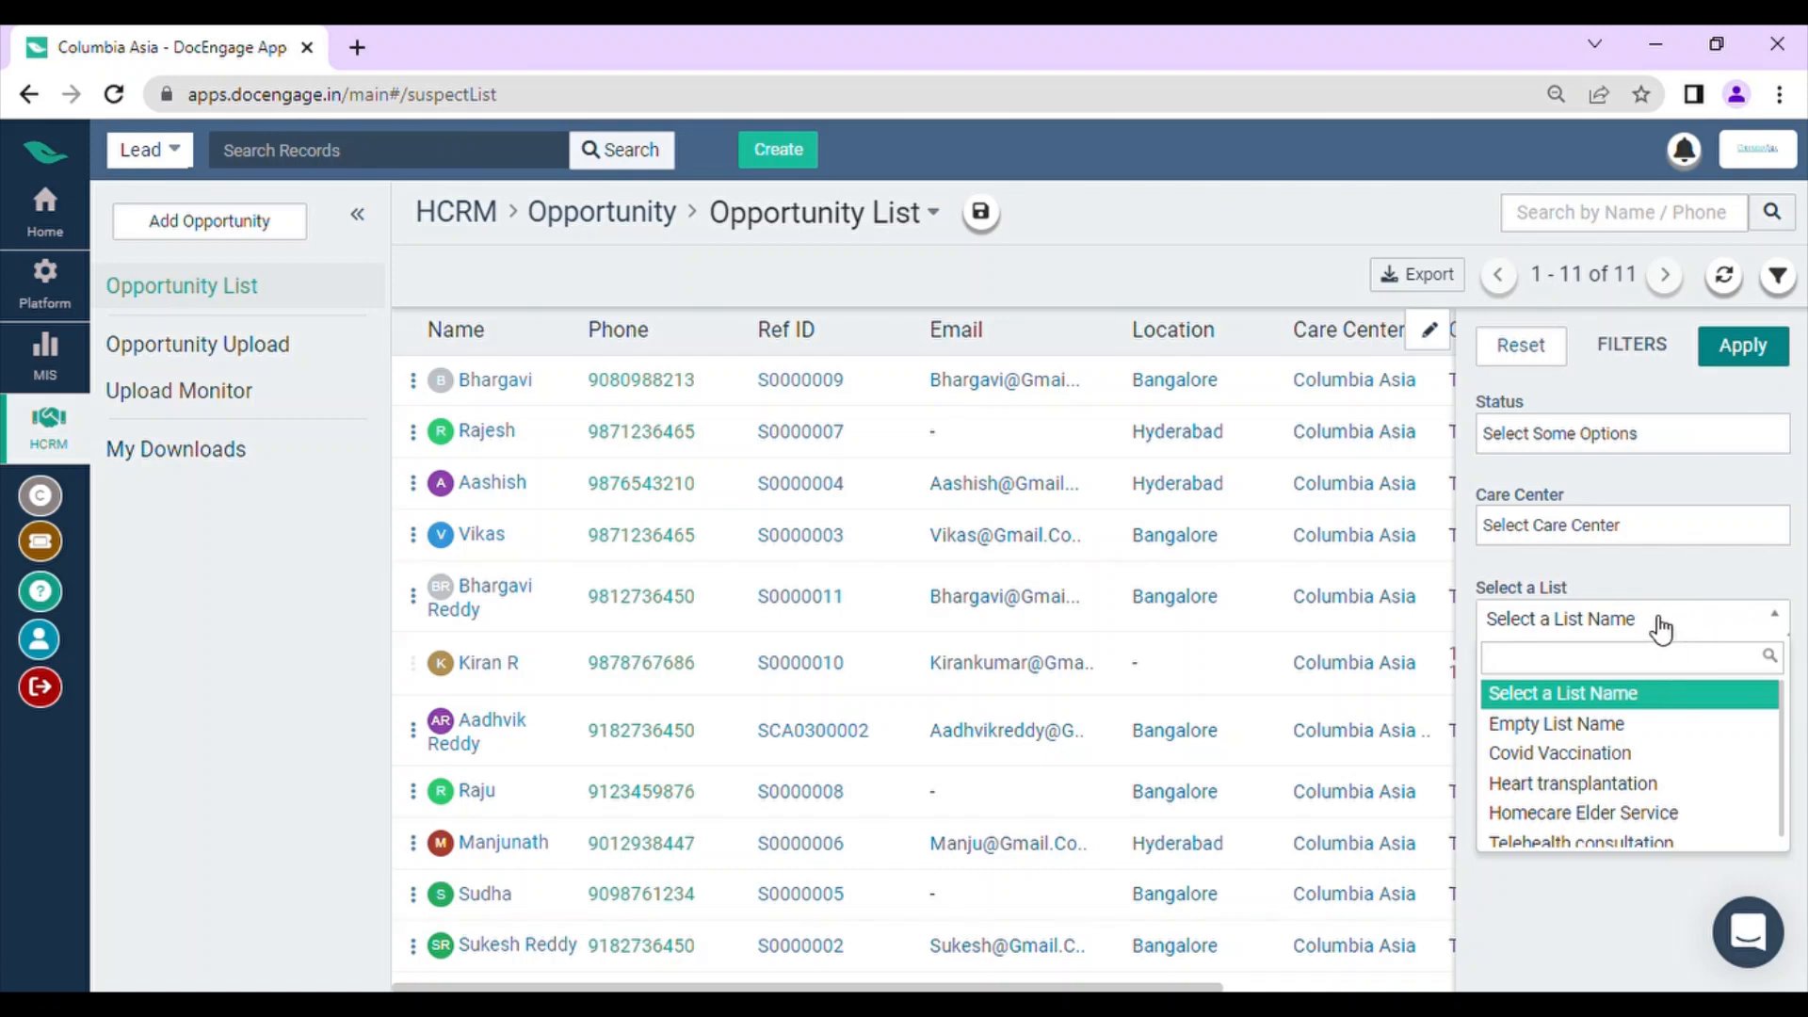
click(1646, 815)
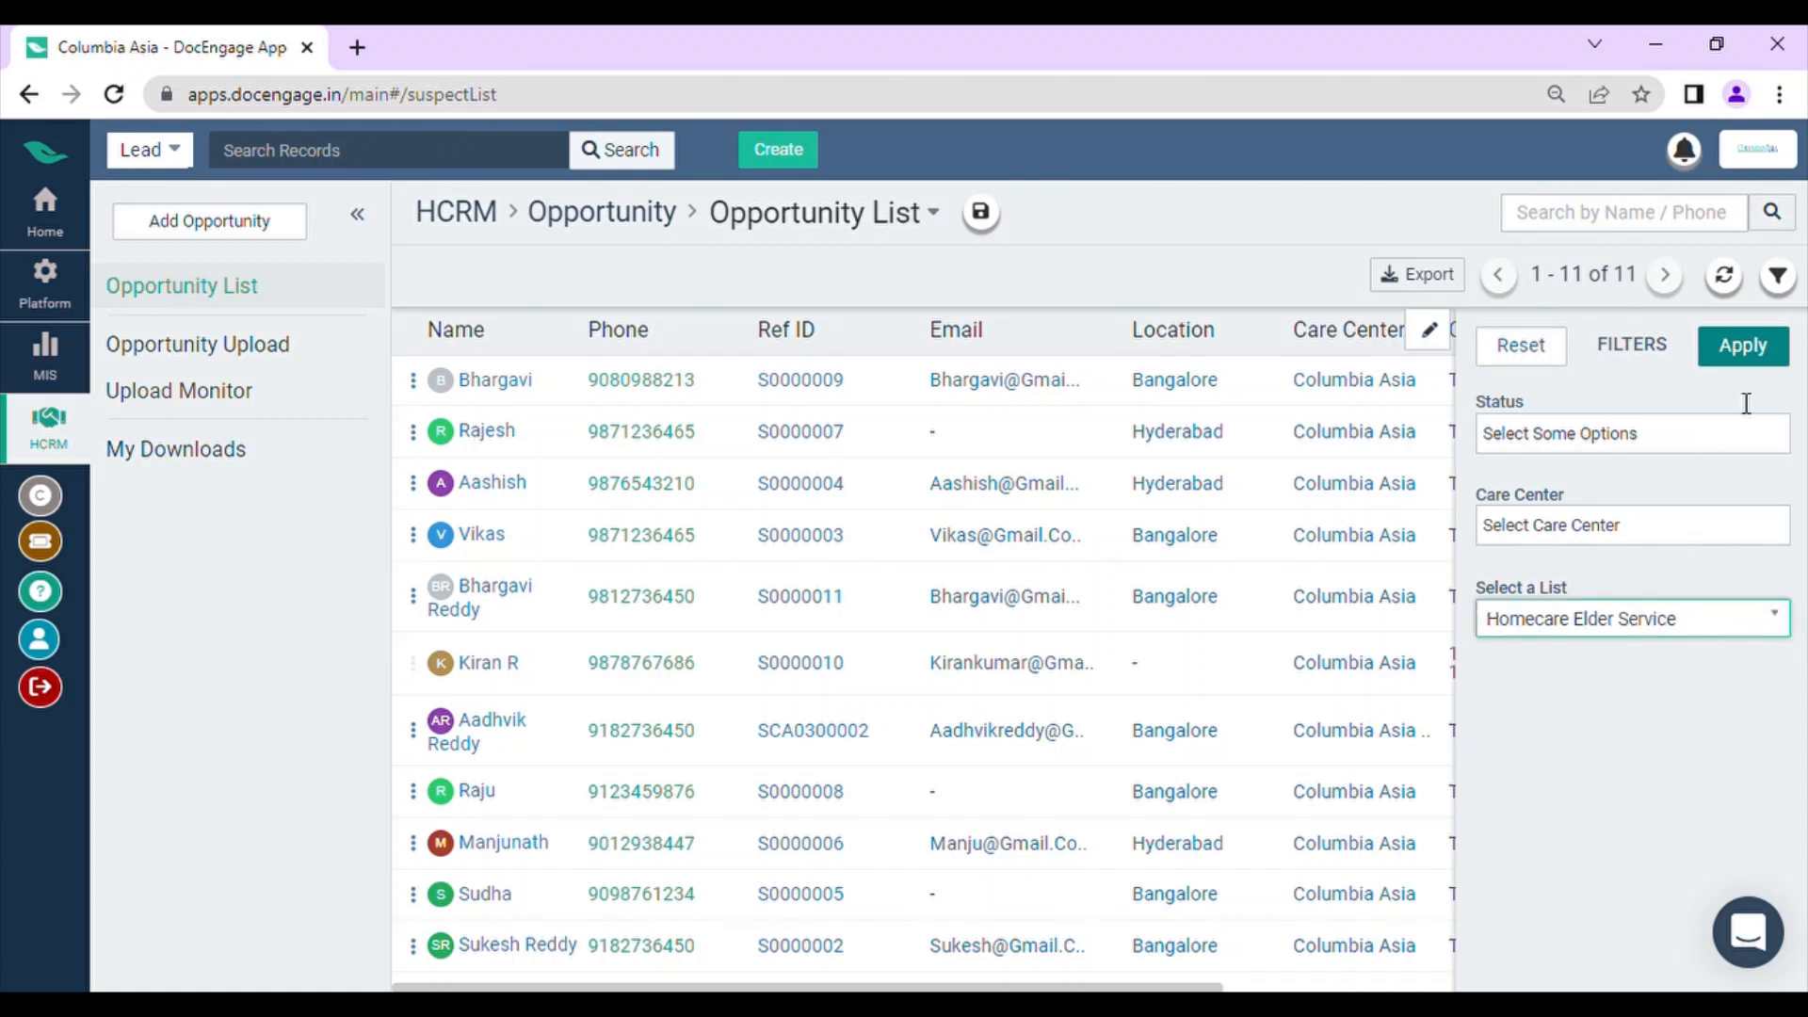
click(1753, 338)
click(1795, 288)
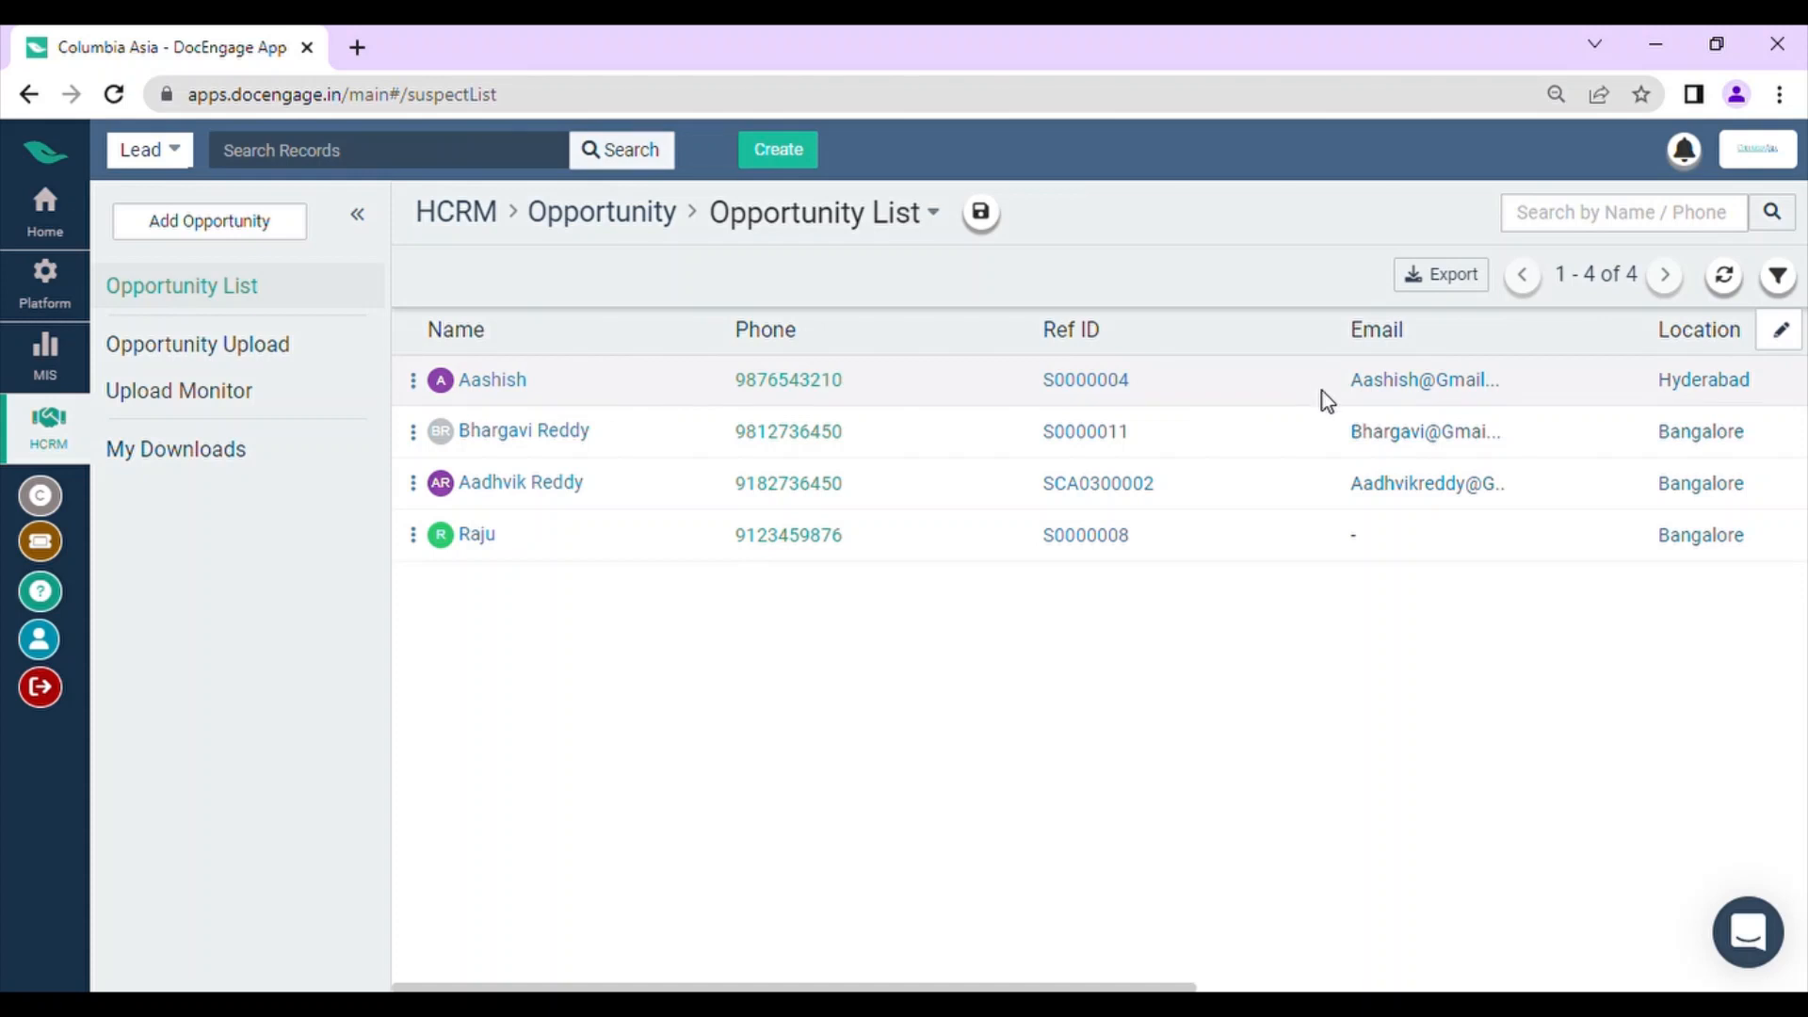
Step: Promote the first opportunity in the filtered list to a lead and check its row
scroll(1328, 400, right, 10)
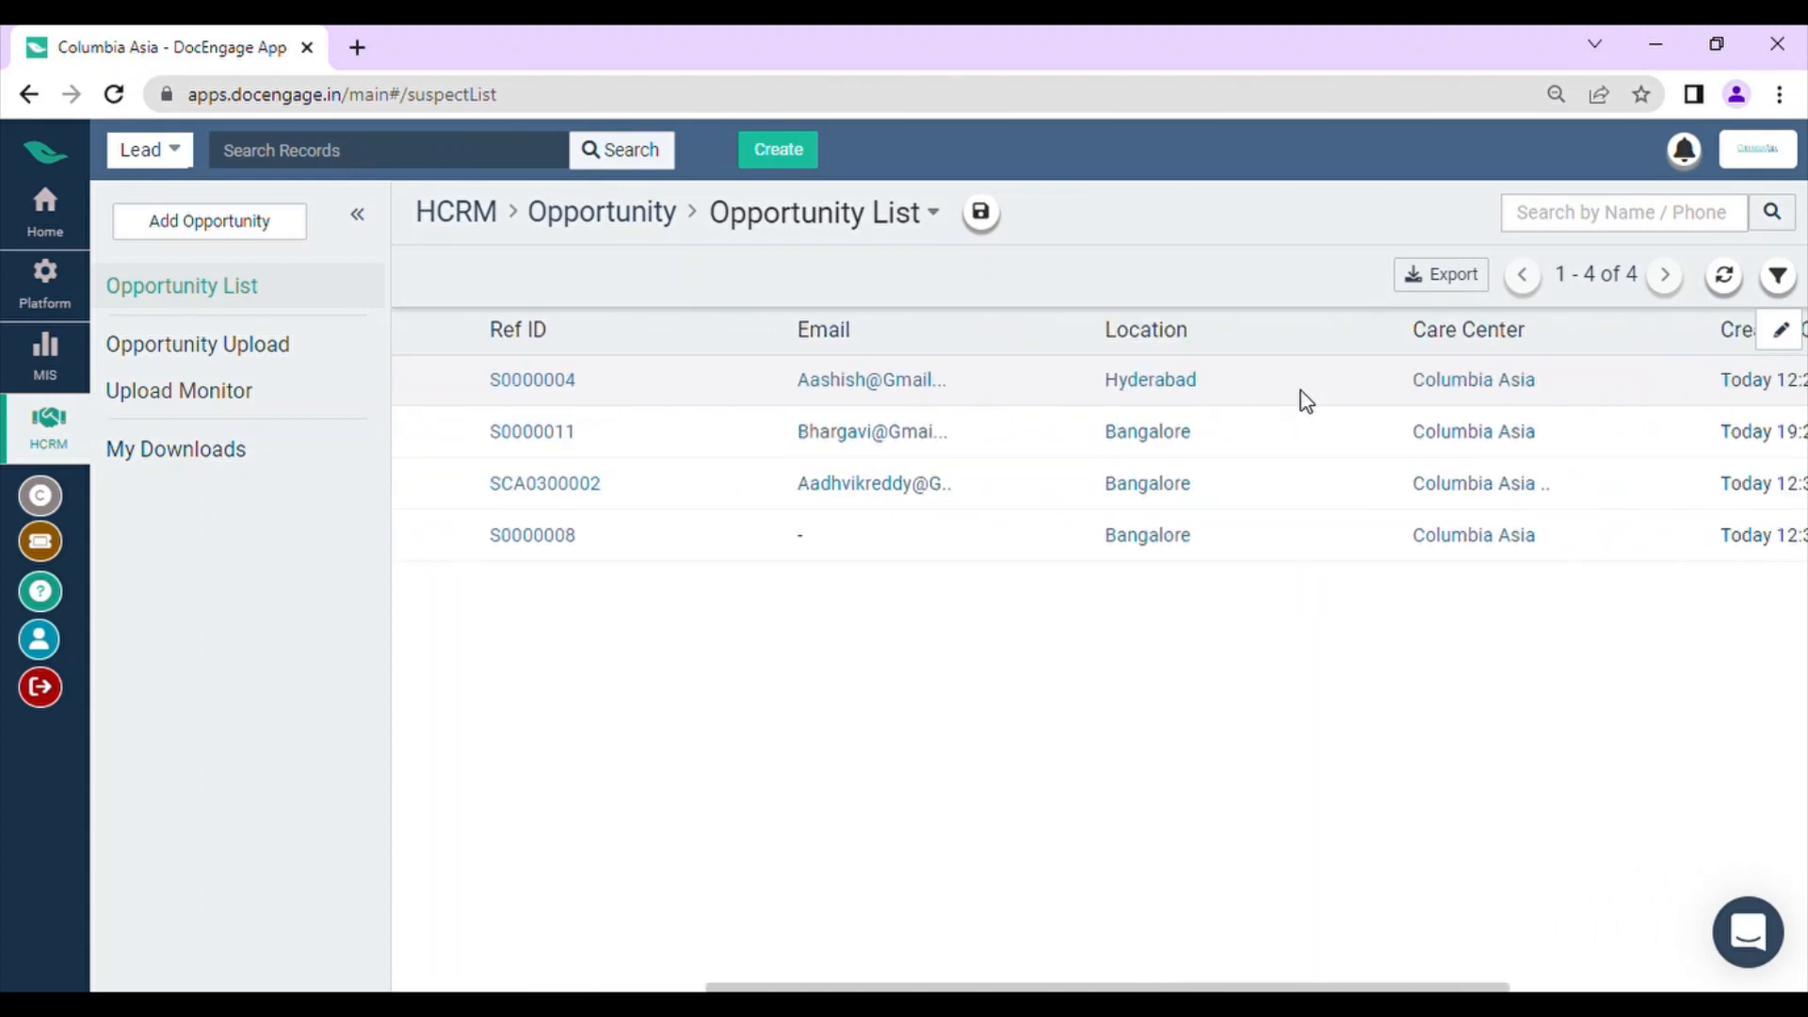
scroll(1339, 376, left, 10)
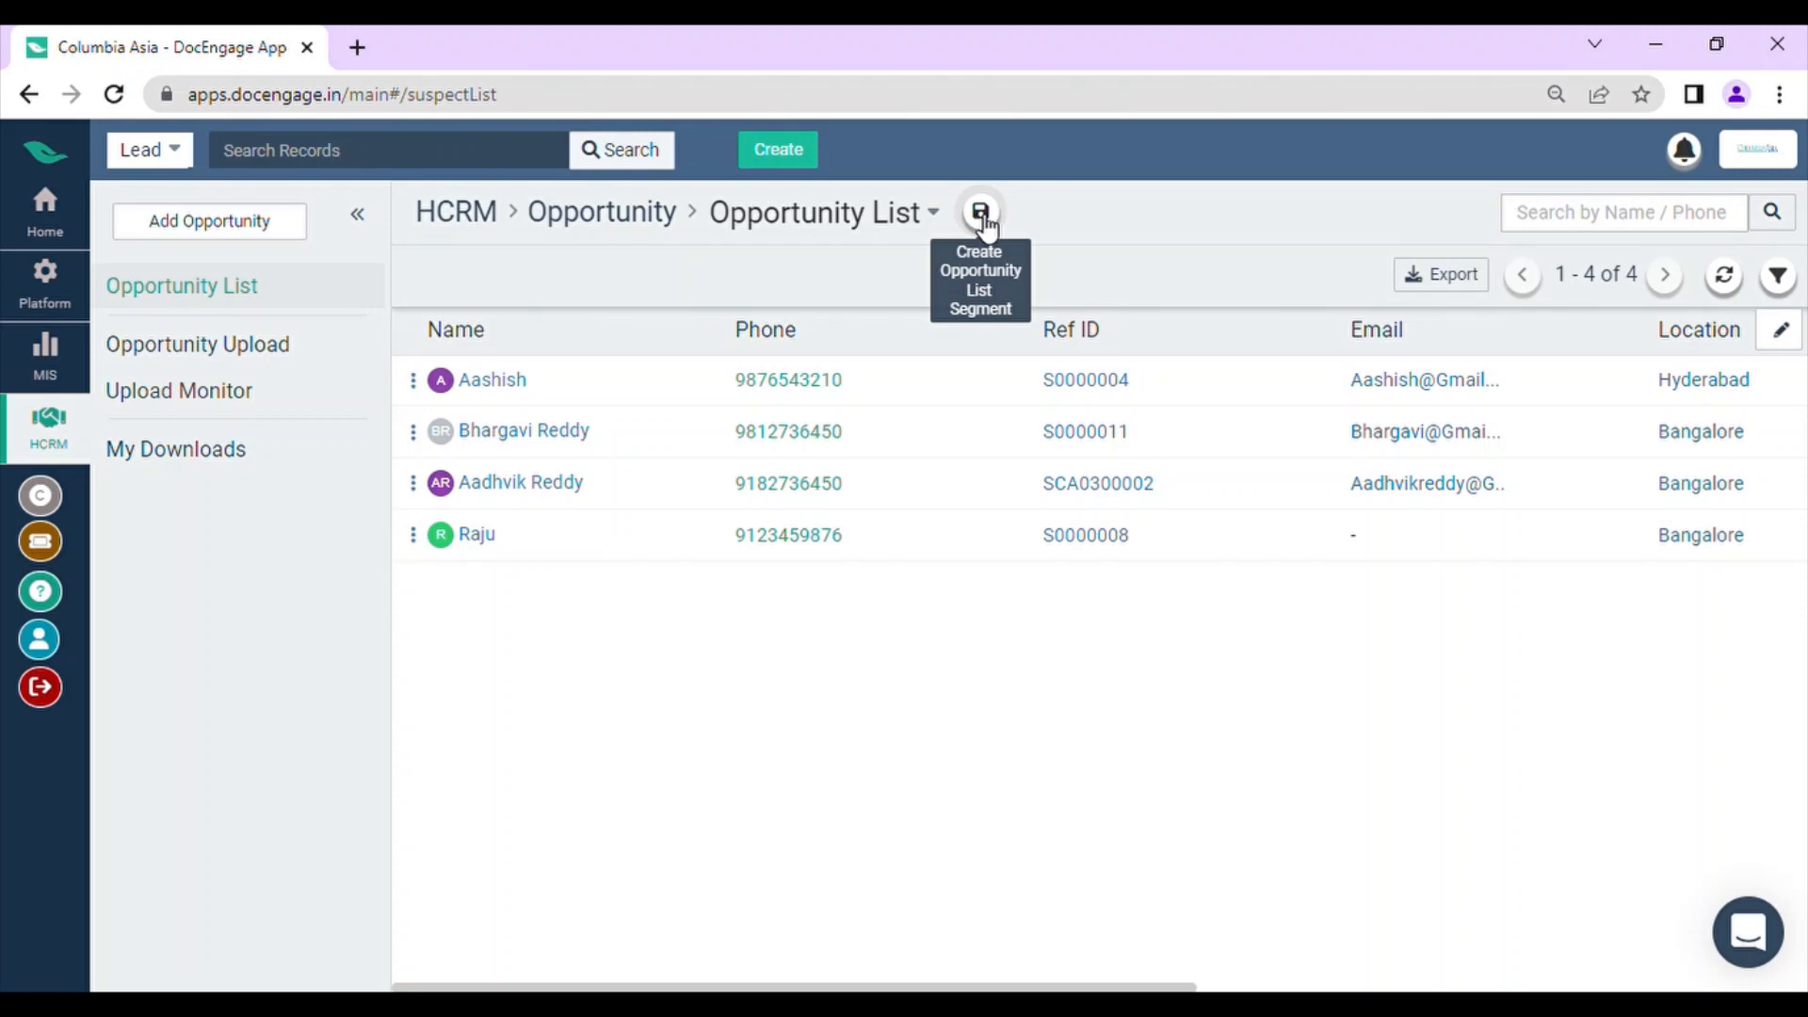
click(420, 382)
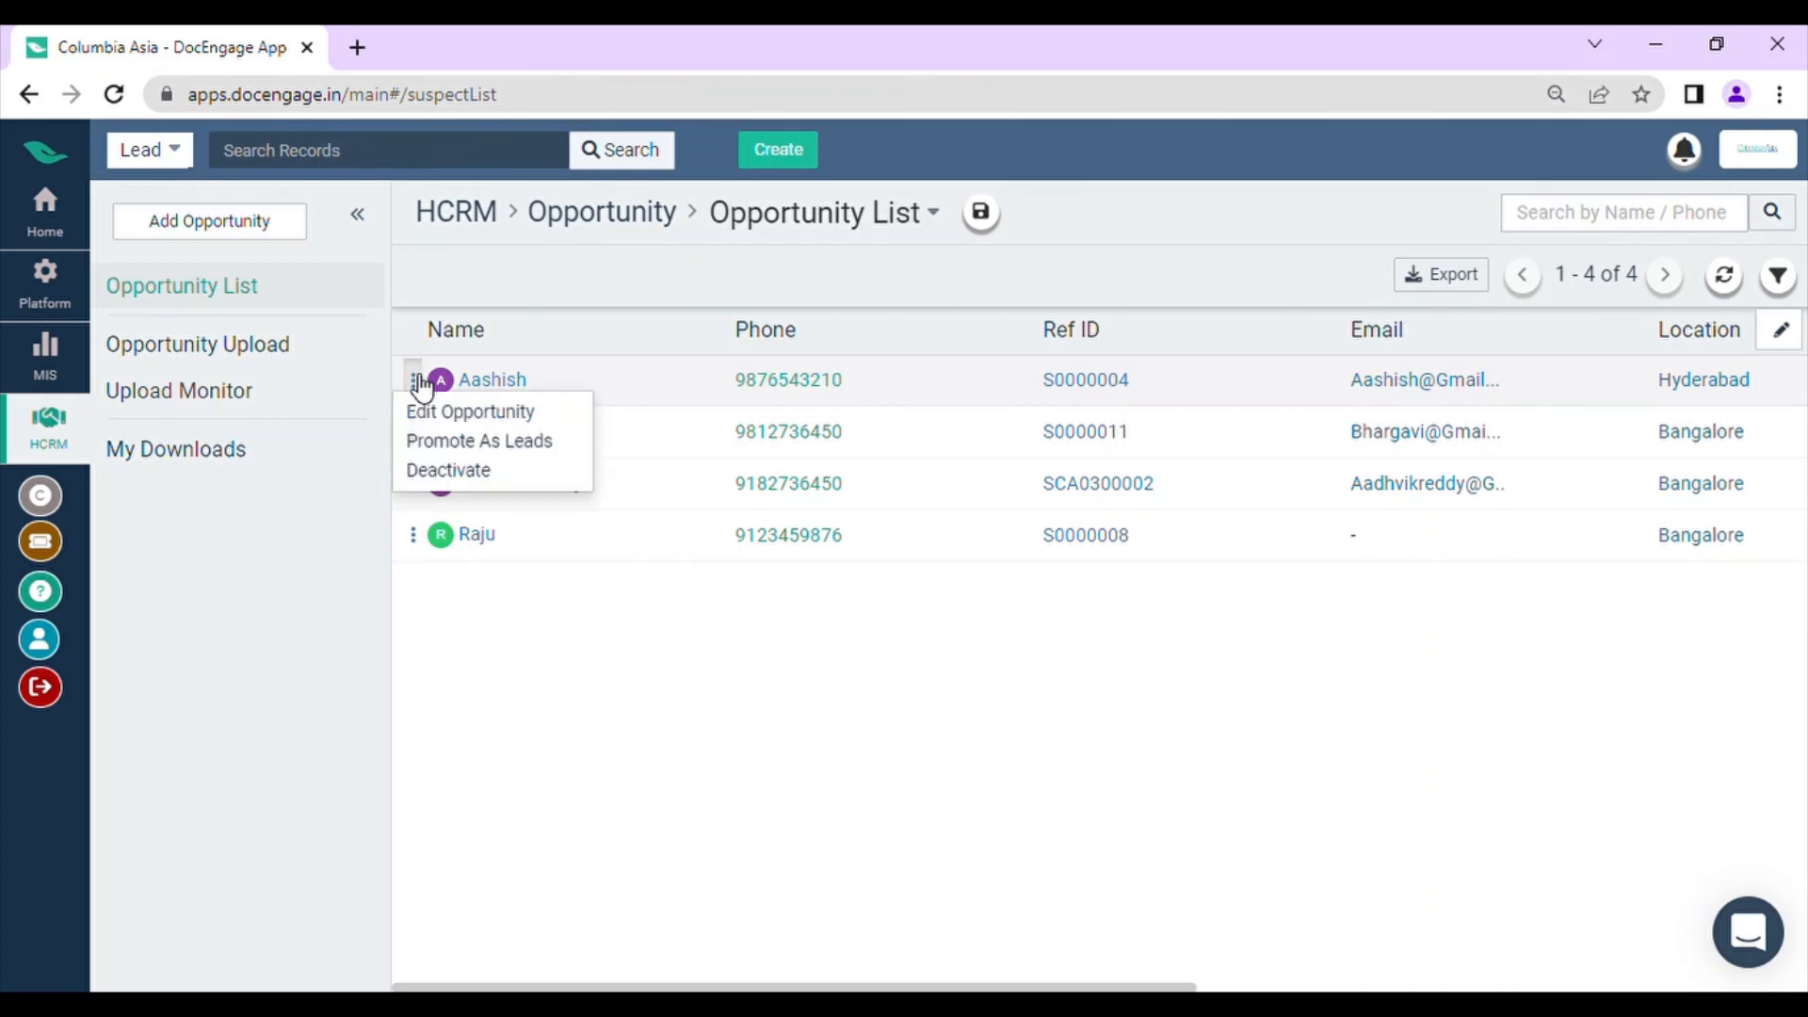
click(464, 450)
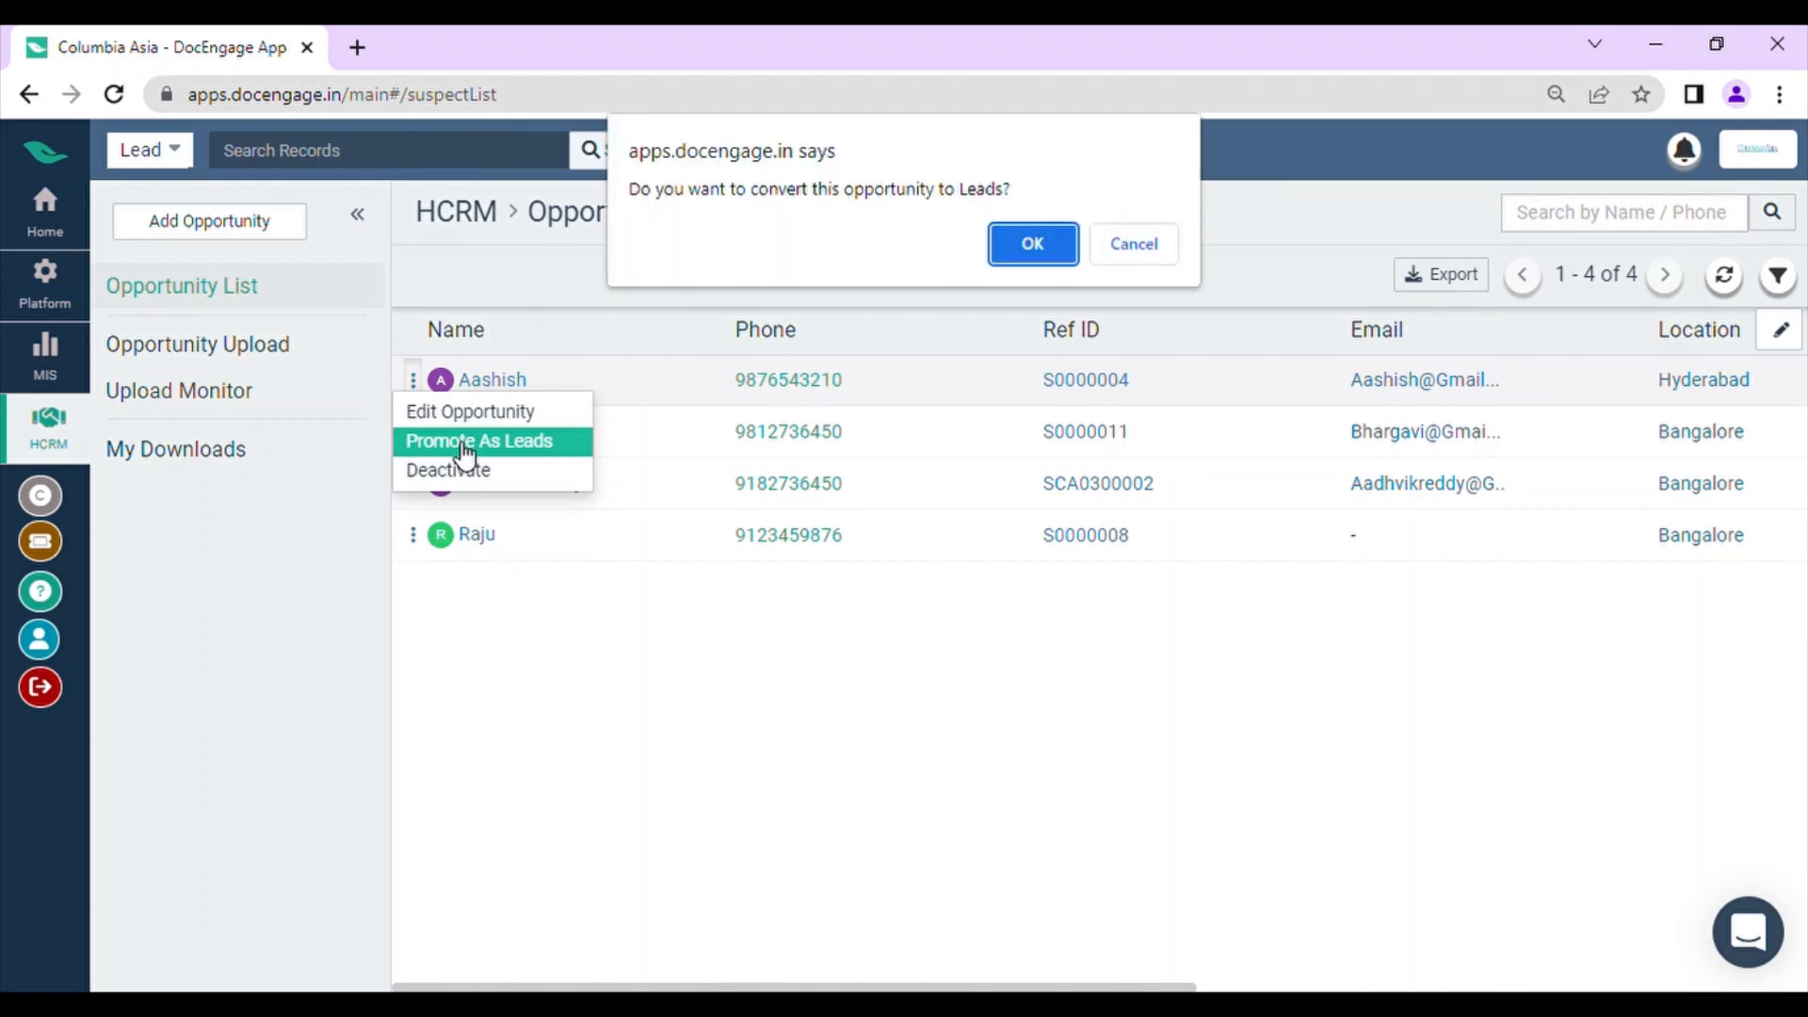
click(1033, 247)
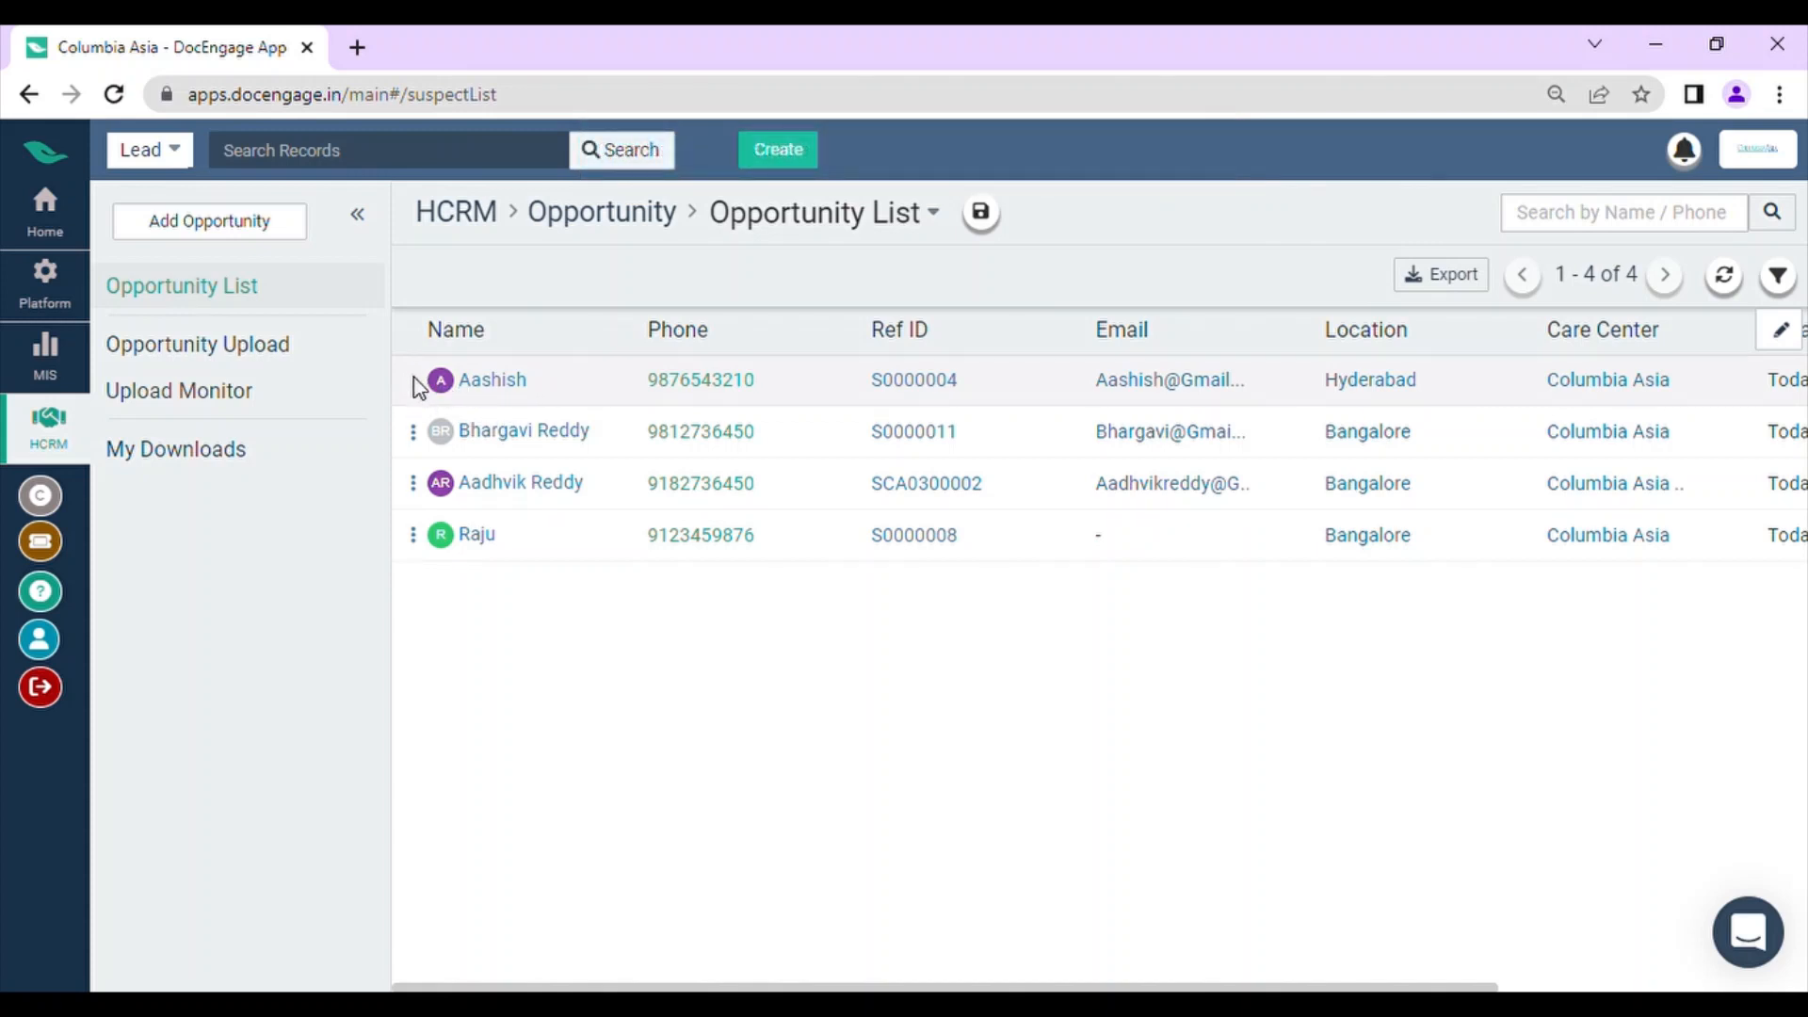
scroll(1192, 434, right, 4)
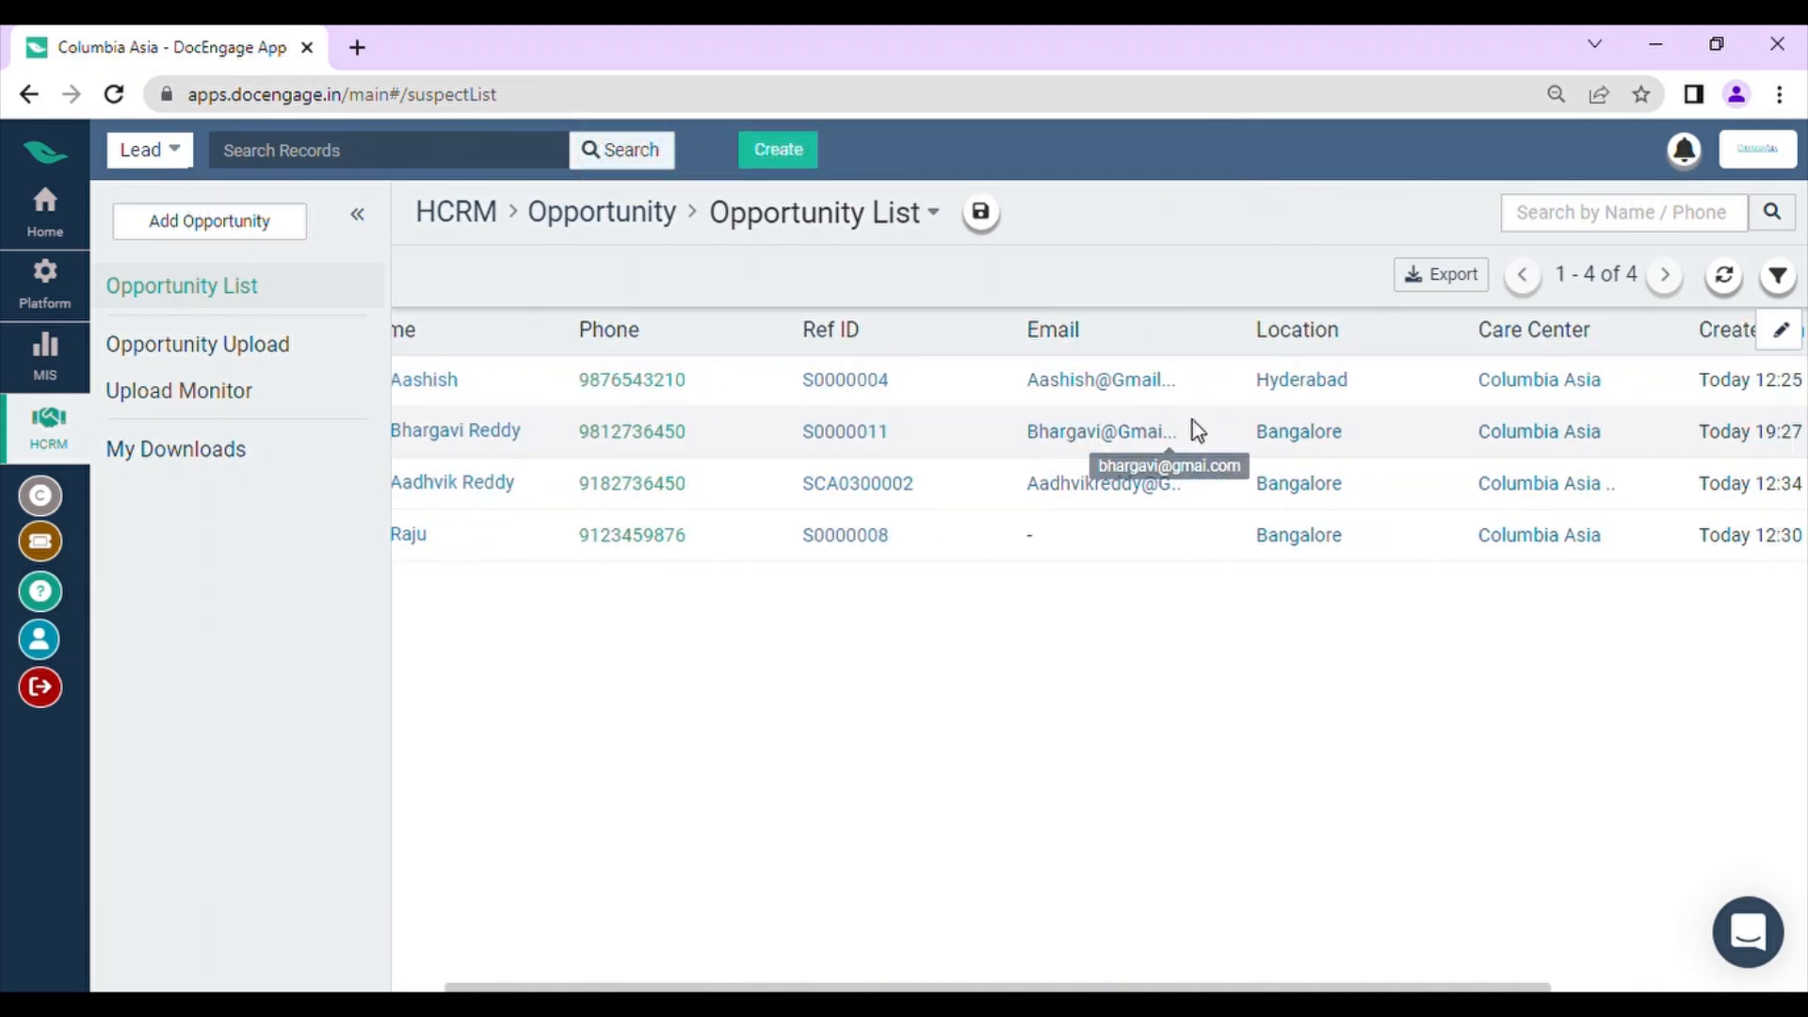
scroll(1045, 399, left, 4)
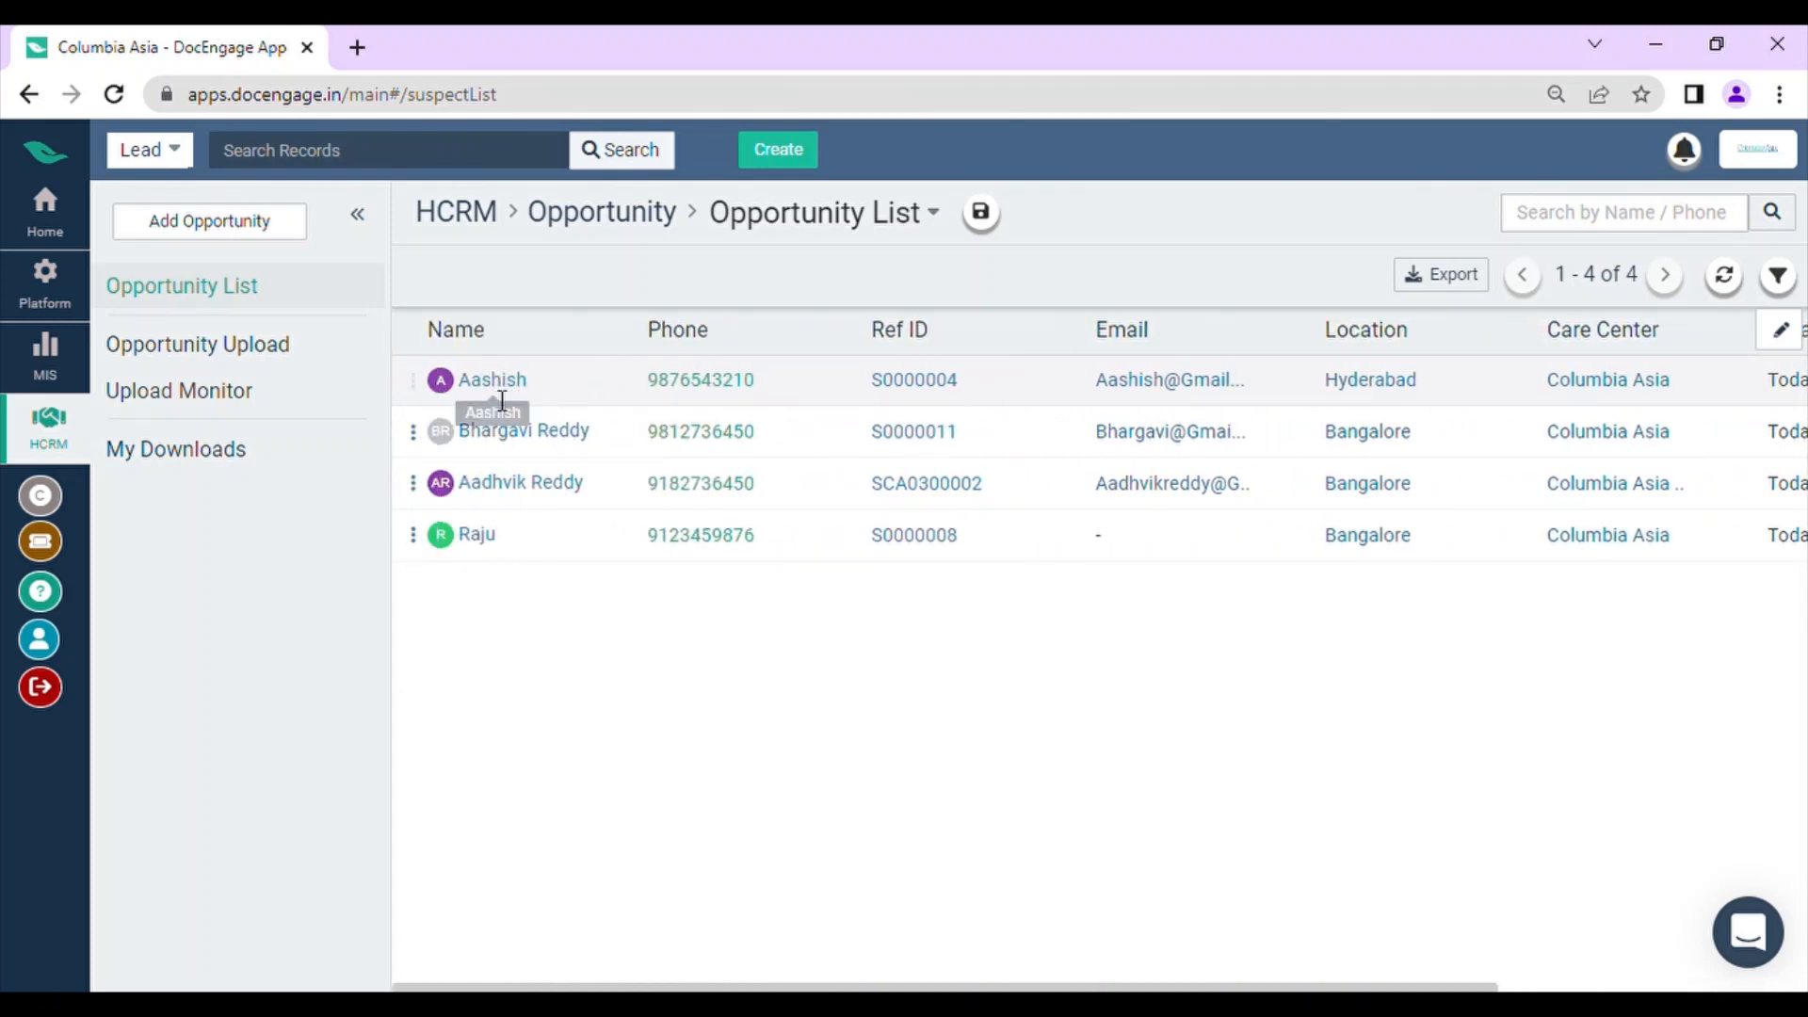
Step: Open the HCRM leads list and check the actions available for the newly promoted lead
click(47, 214)
scroll(407, 372, down, 1)
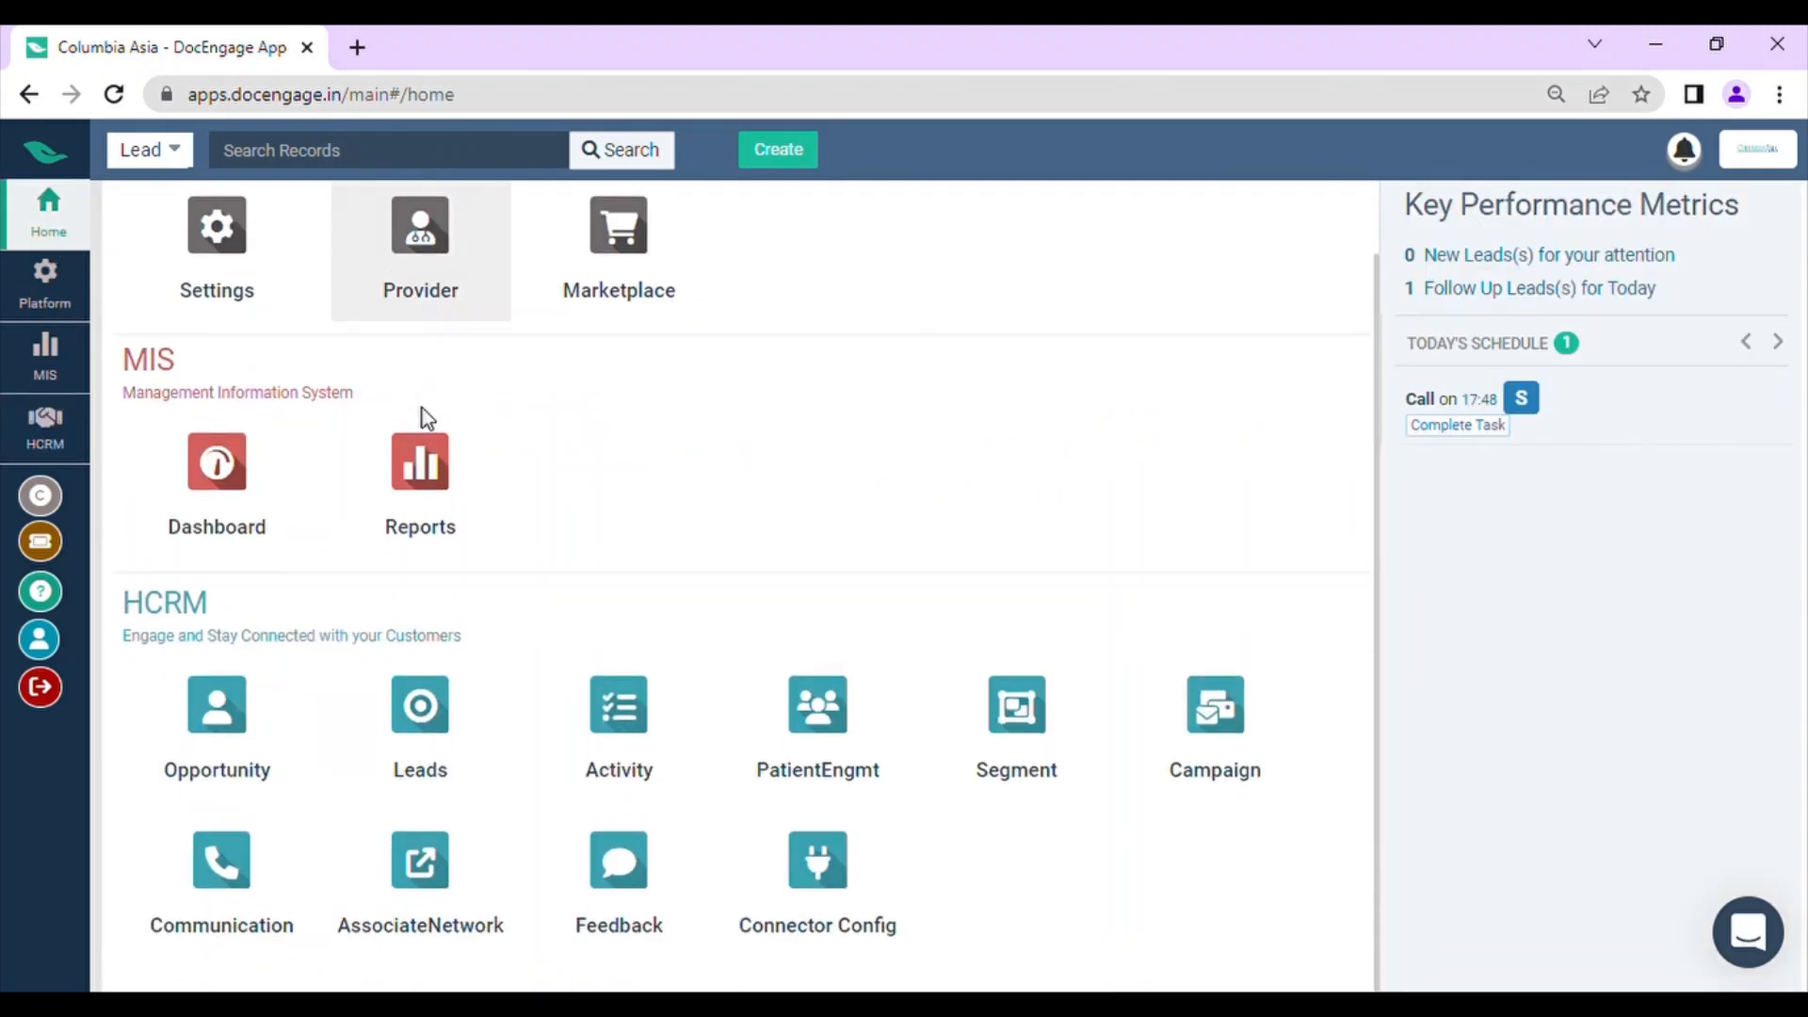
click(484, 743)
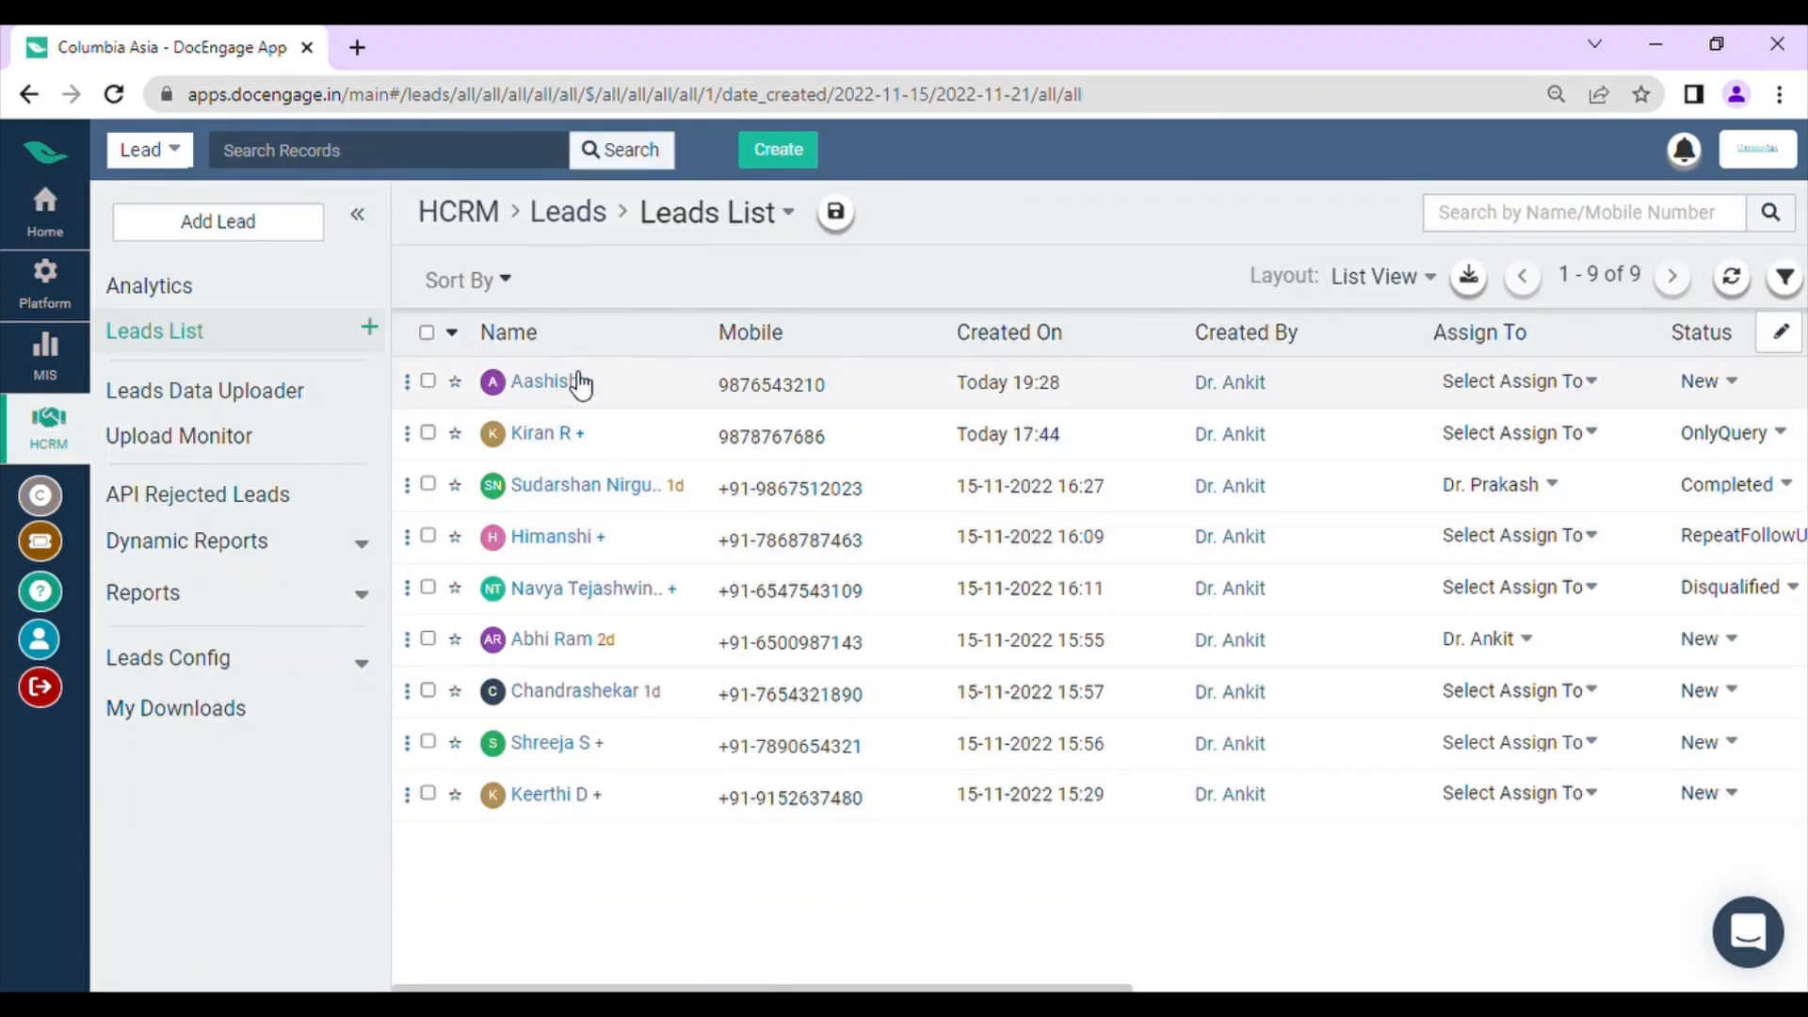
mouse_move(500, 400)
click(409, 382)
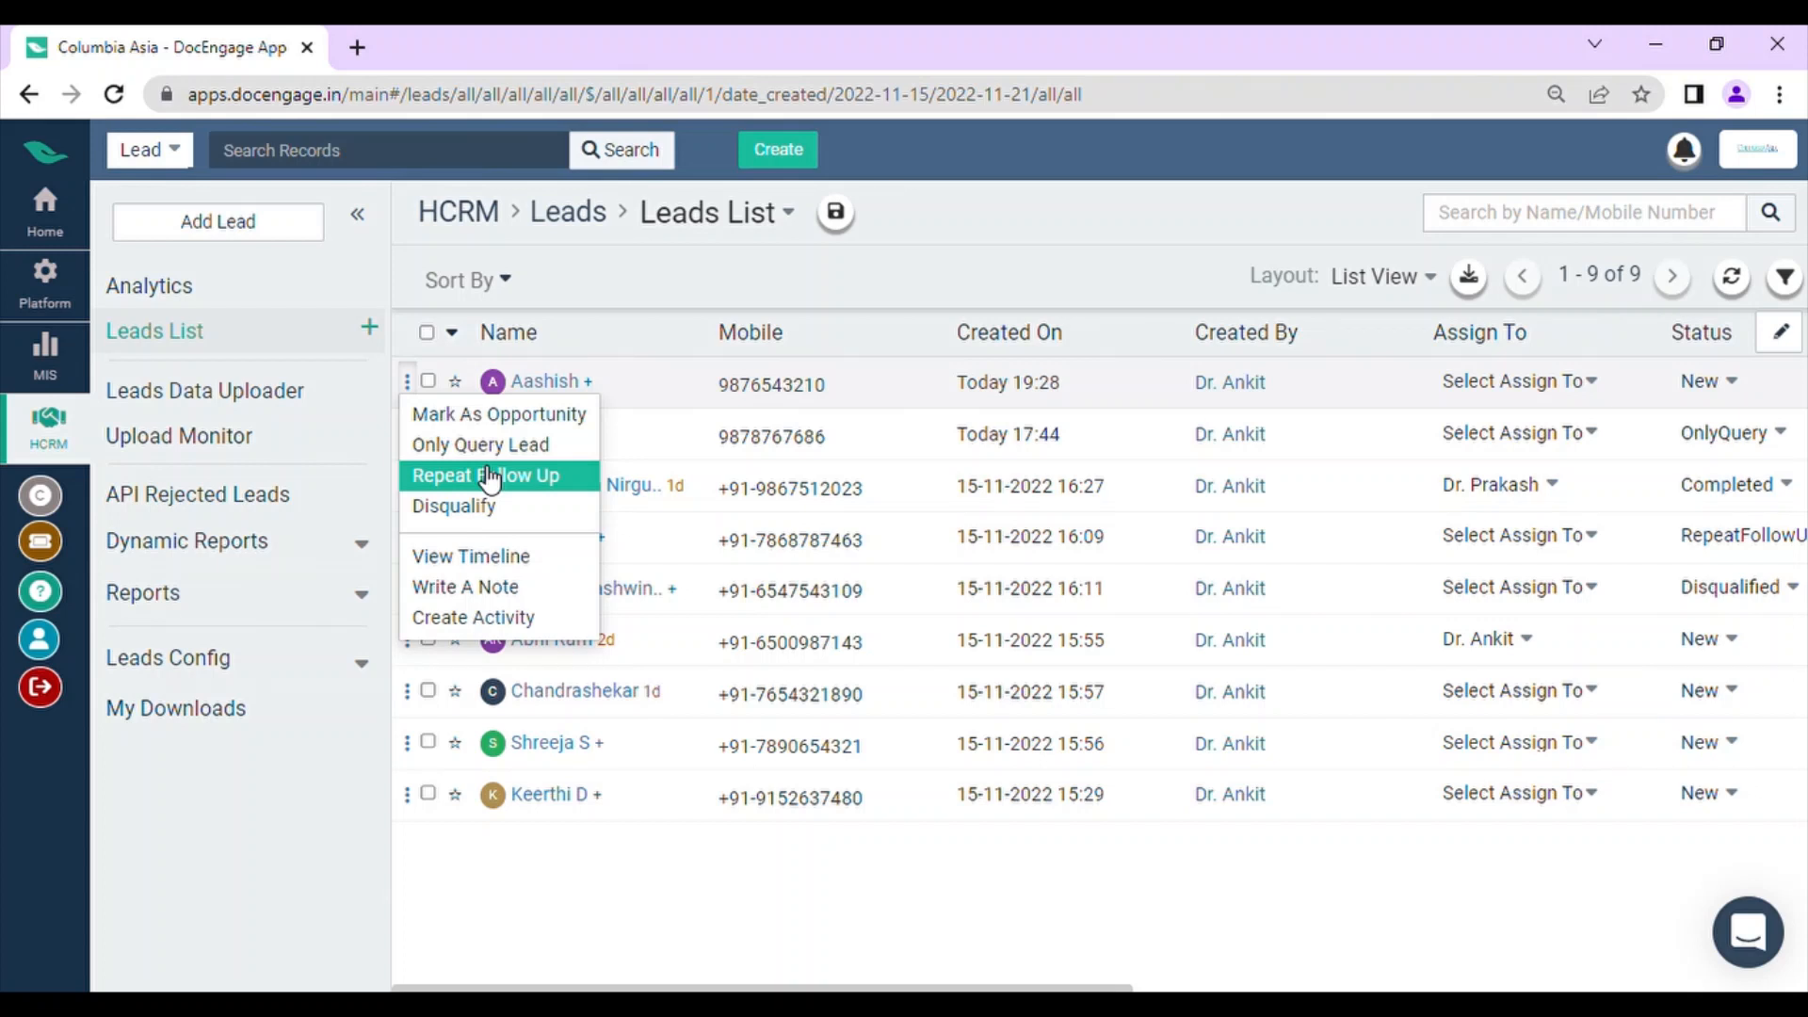
click(314, 791)
Step: Return to the opportunity list and check the actions available for the second opportunity
click(29, 94)
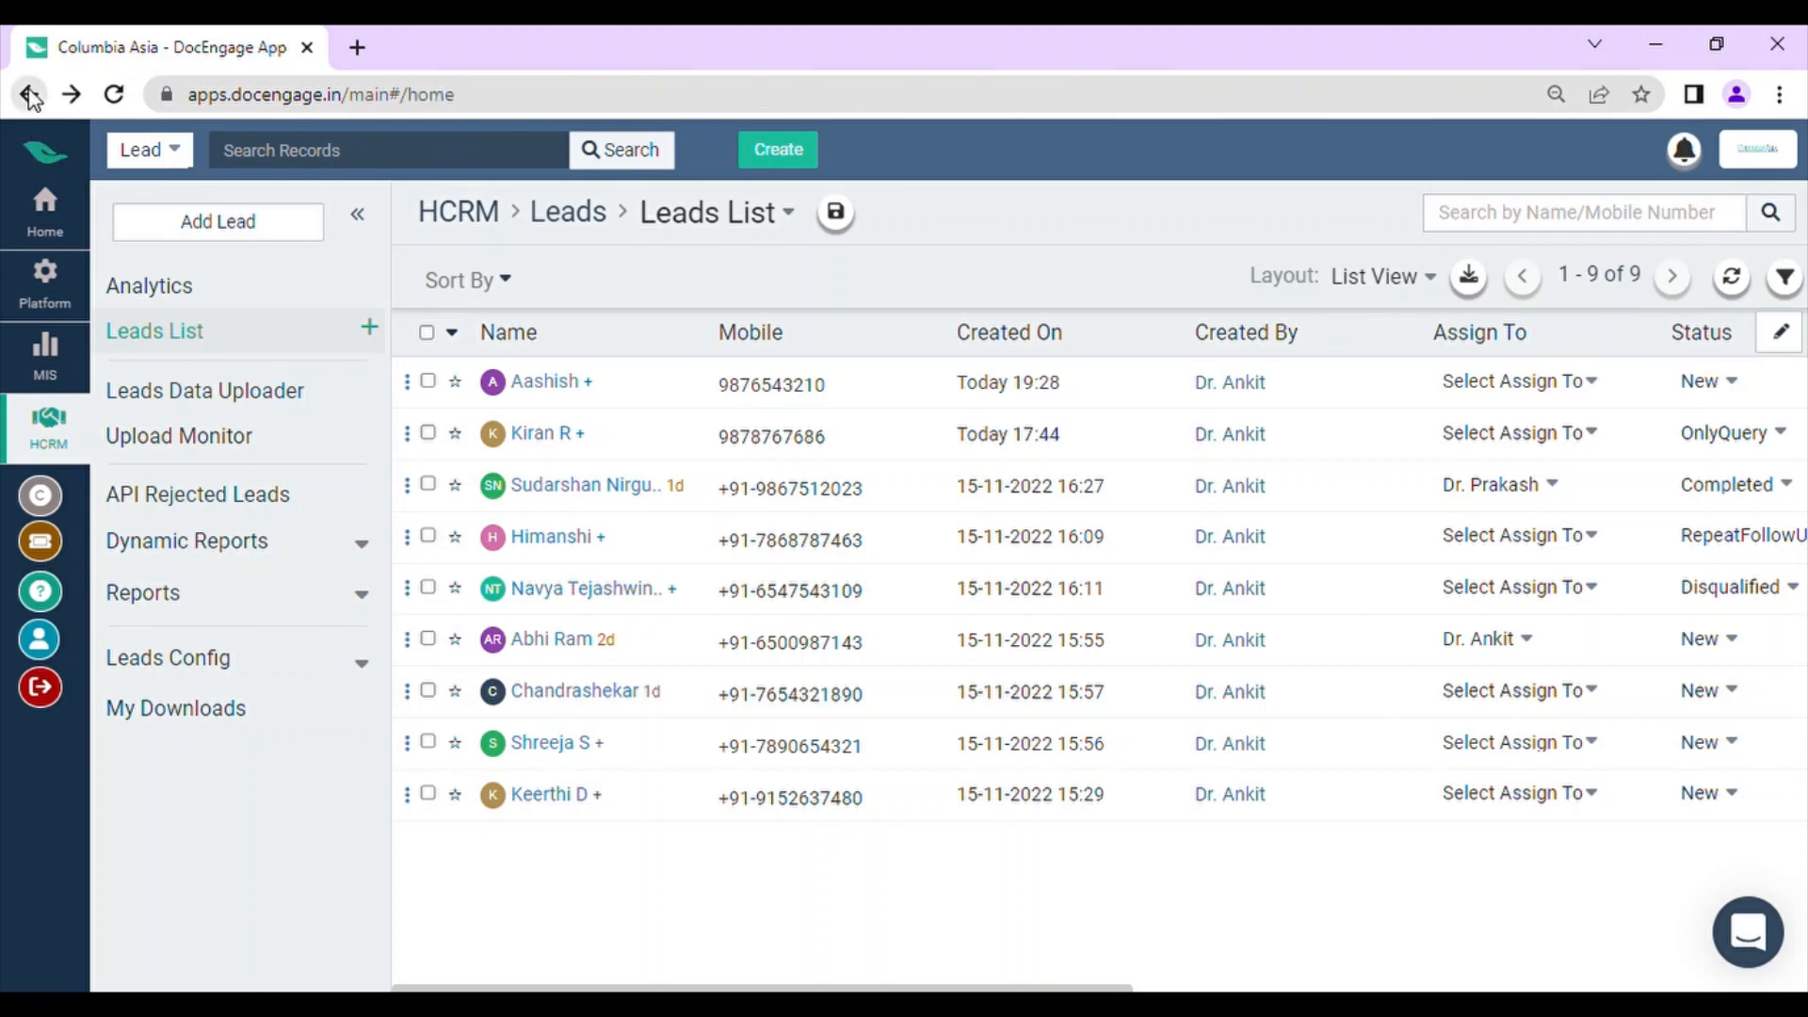
scroll(226, 303, down, 1)
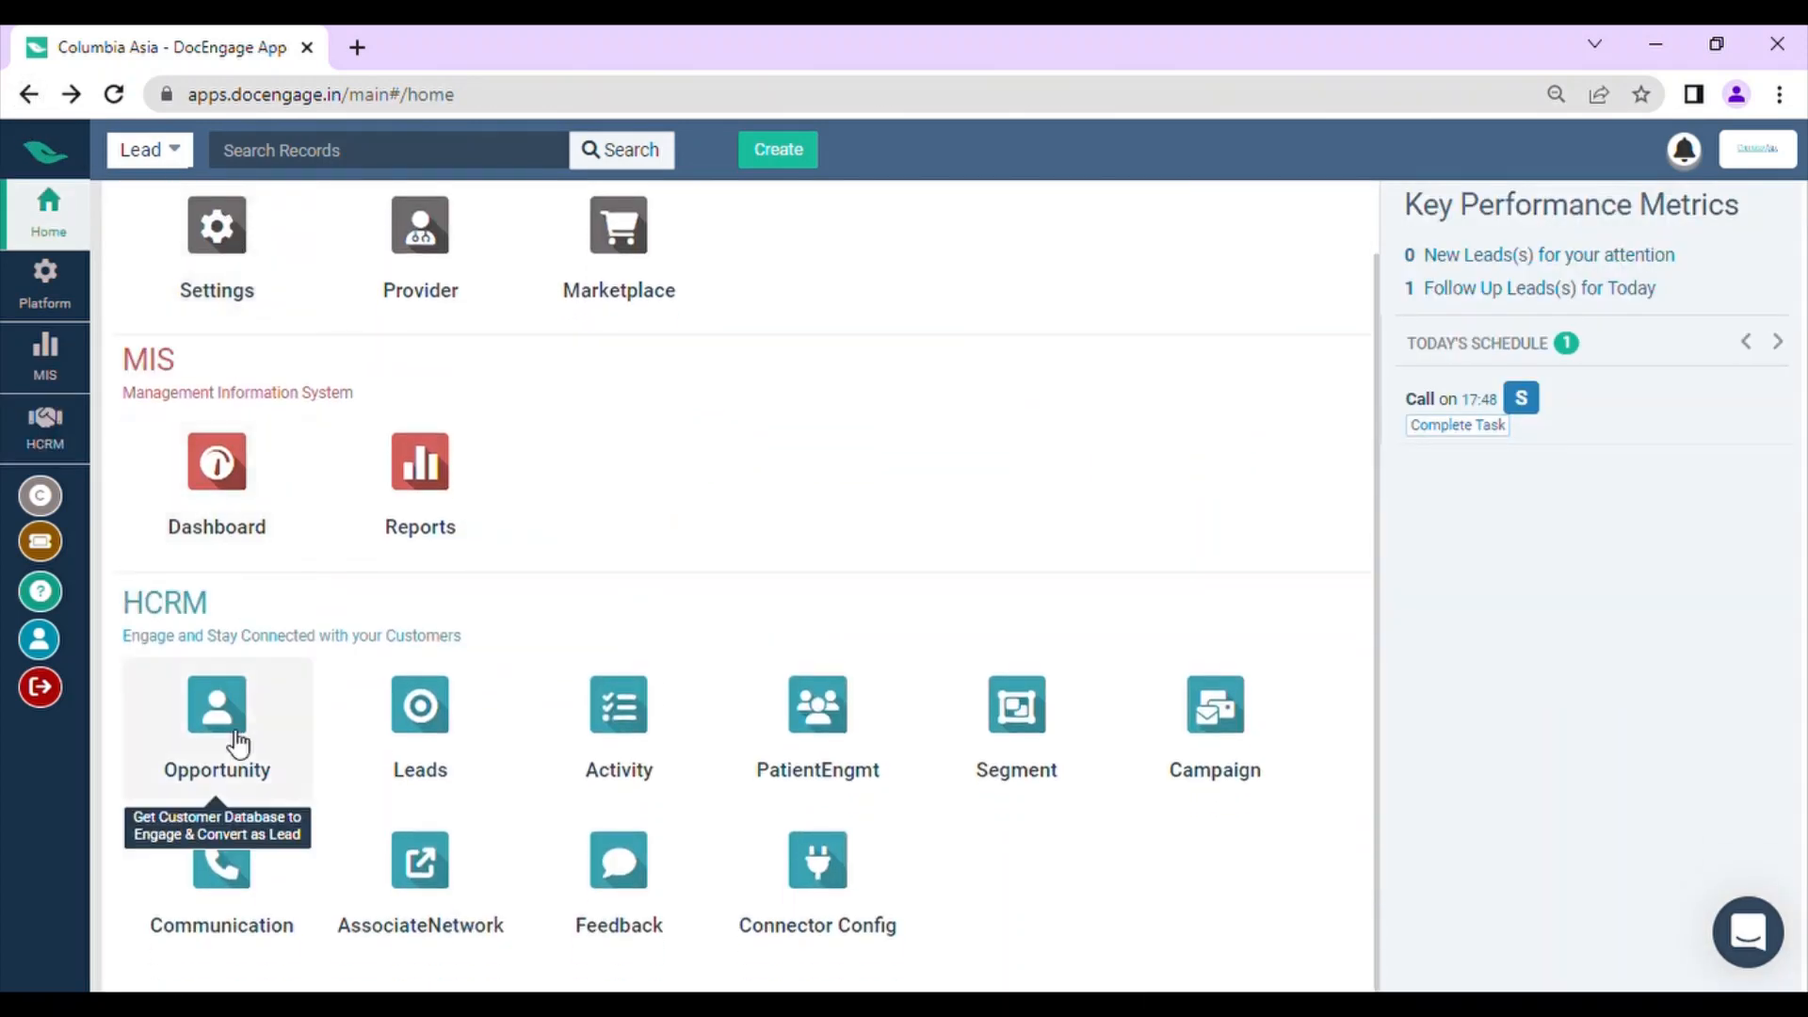
click(235, 744)
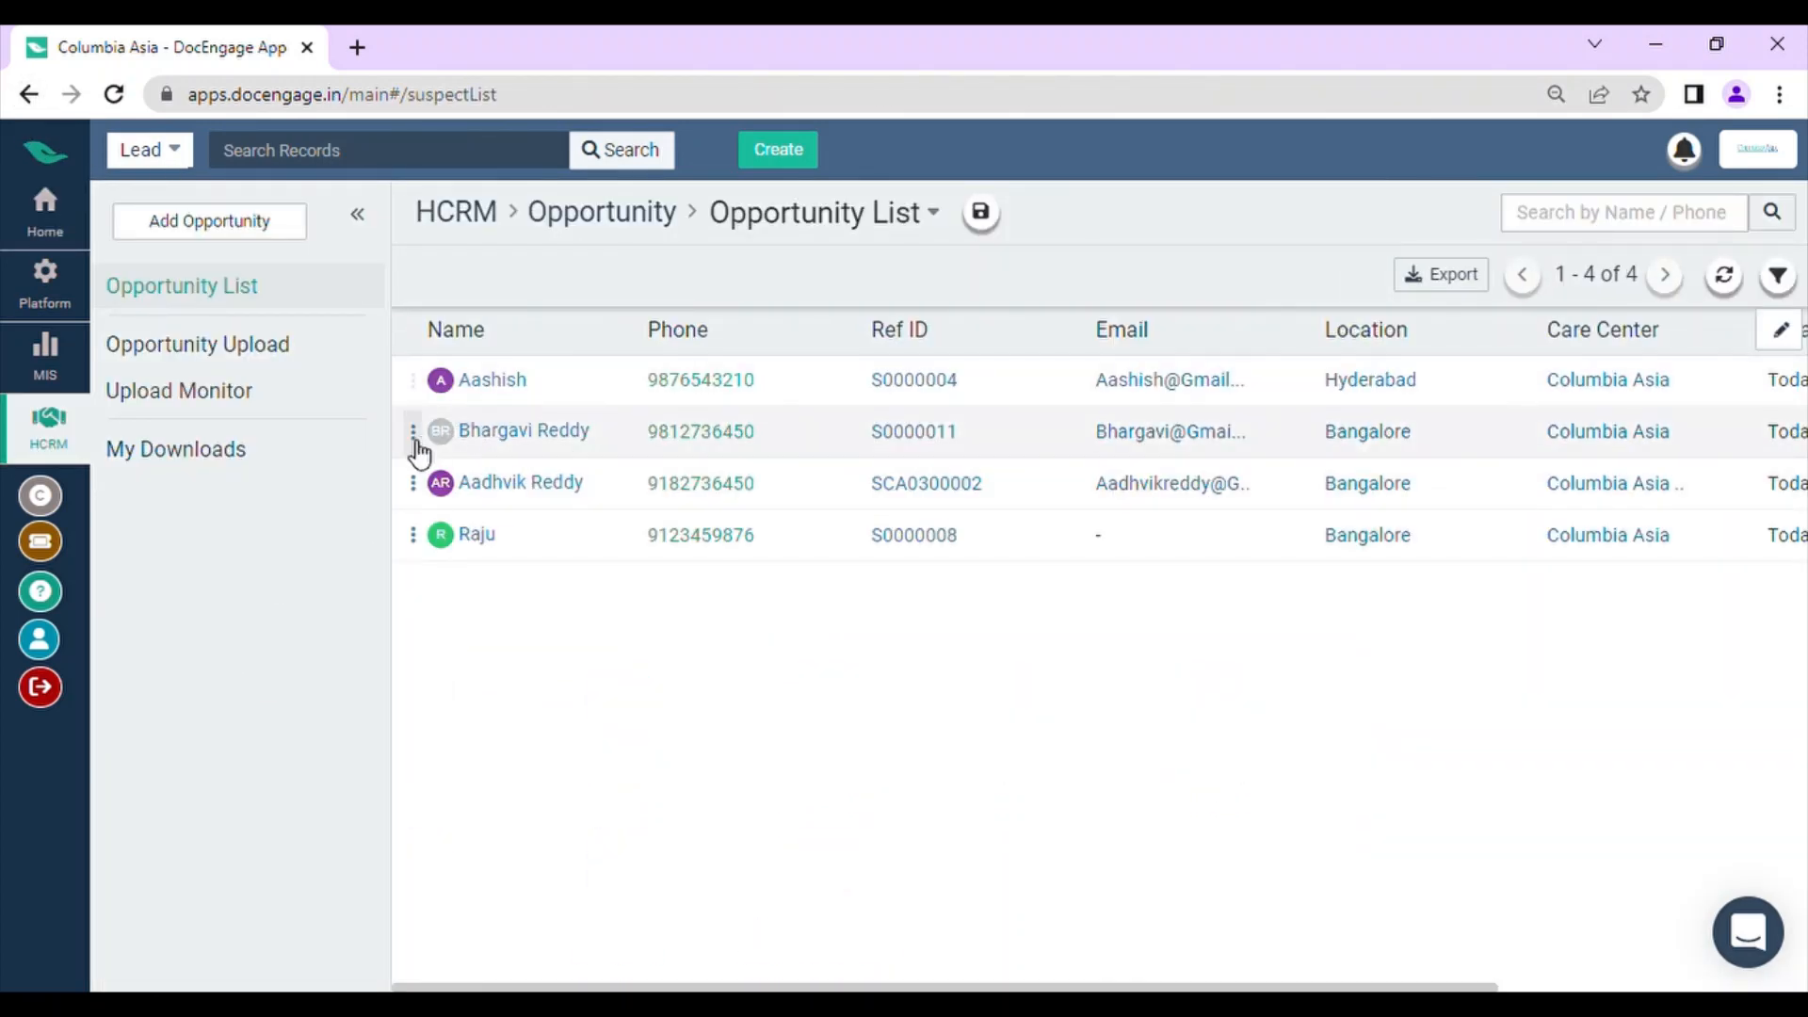
click(413, 433)
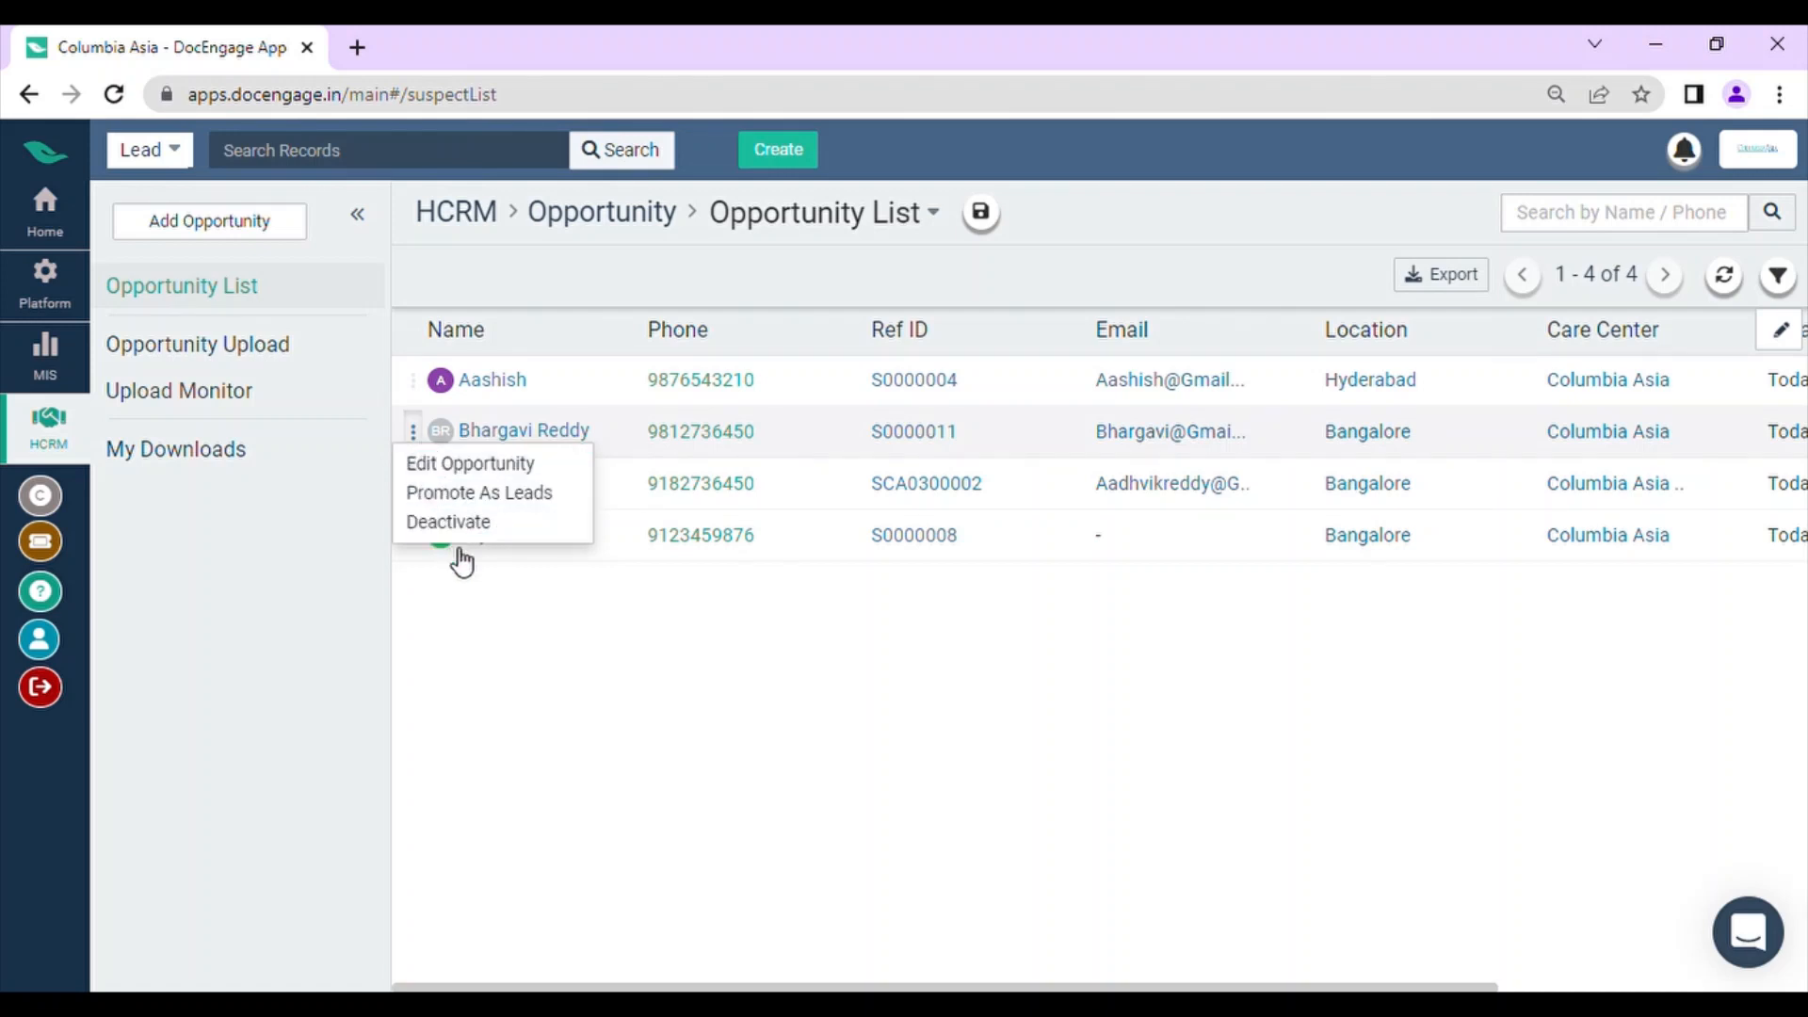
click(471, 625)
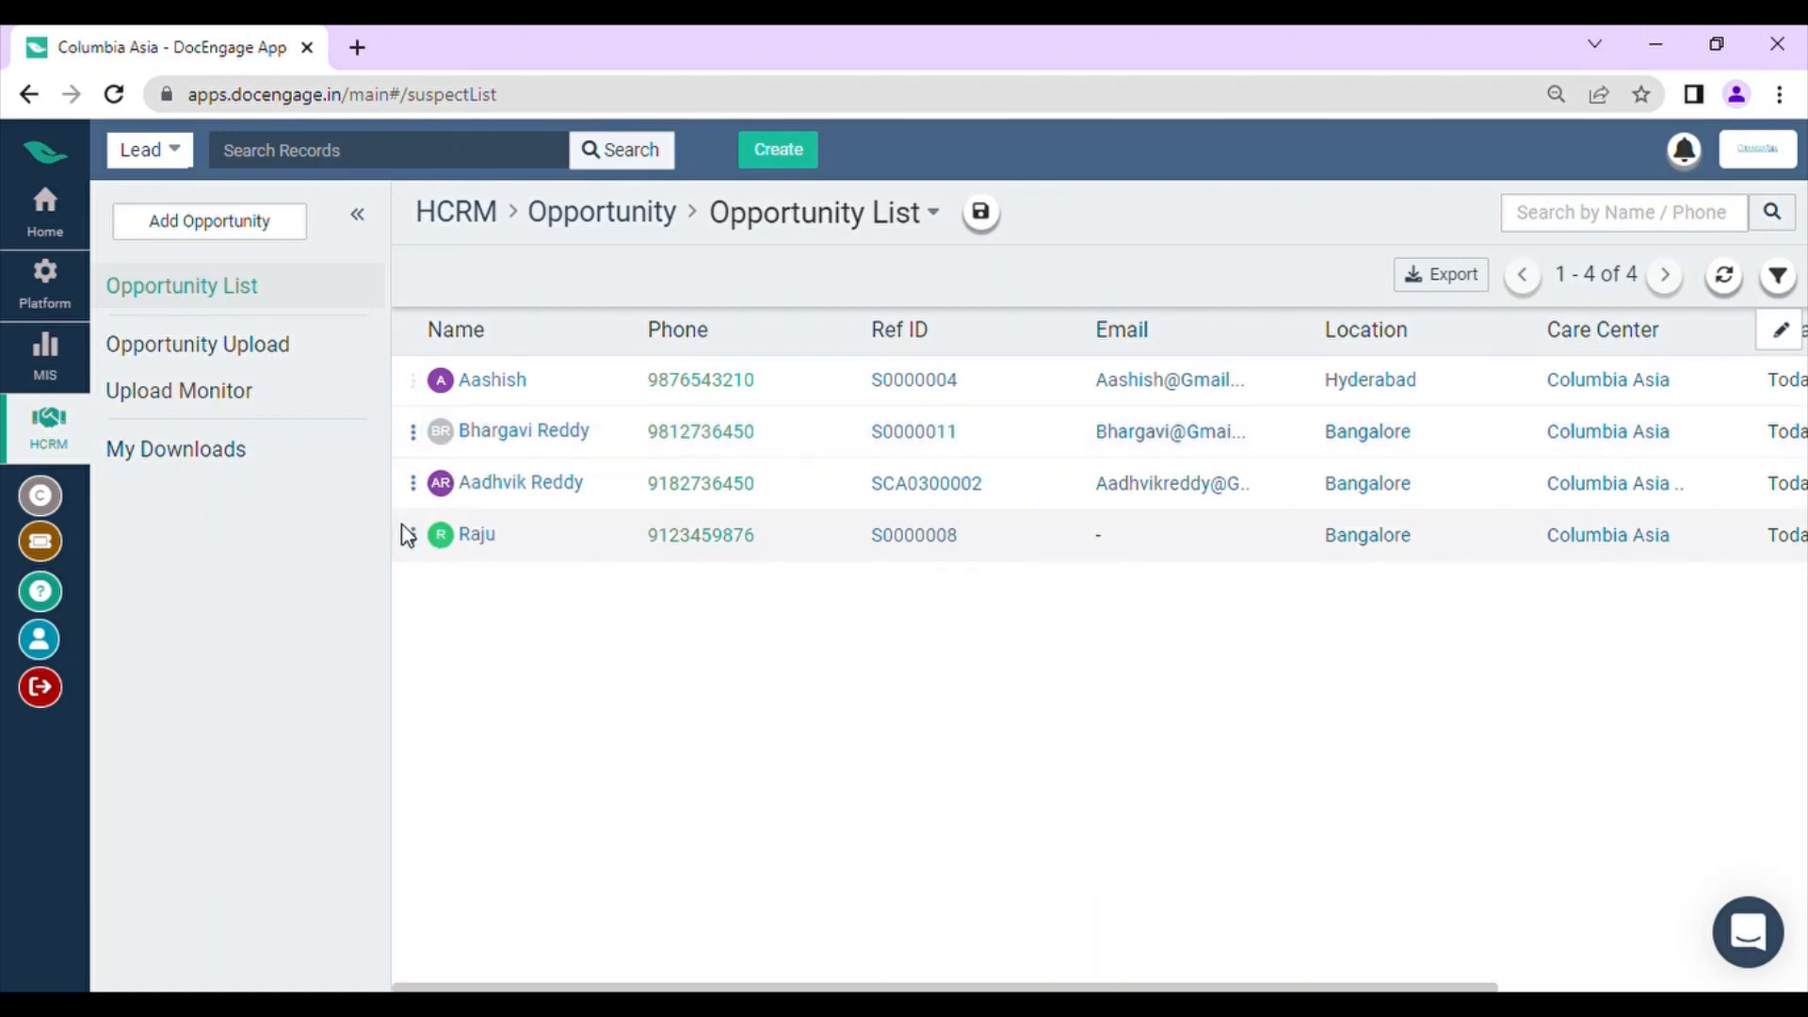
Step: Deactivate the last opportunity in the filtered opportunity list and confirm the deactivation
click(413, 534)
click(454, 628)
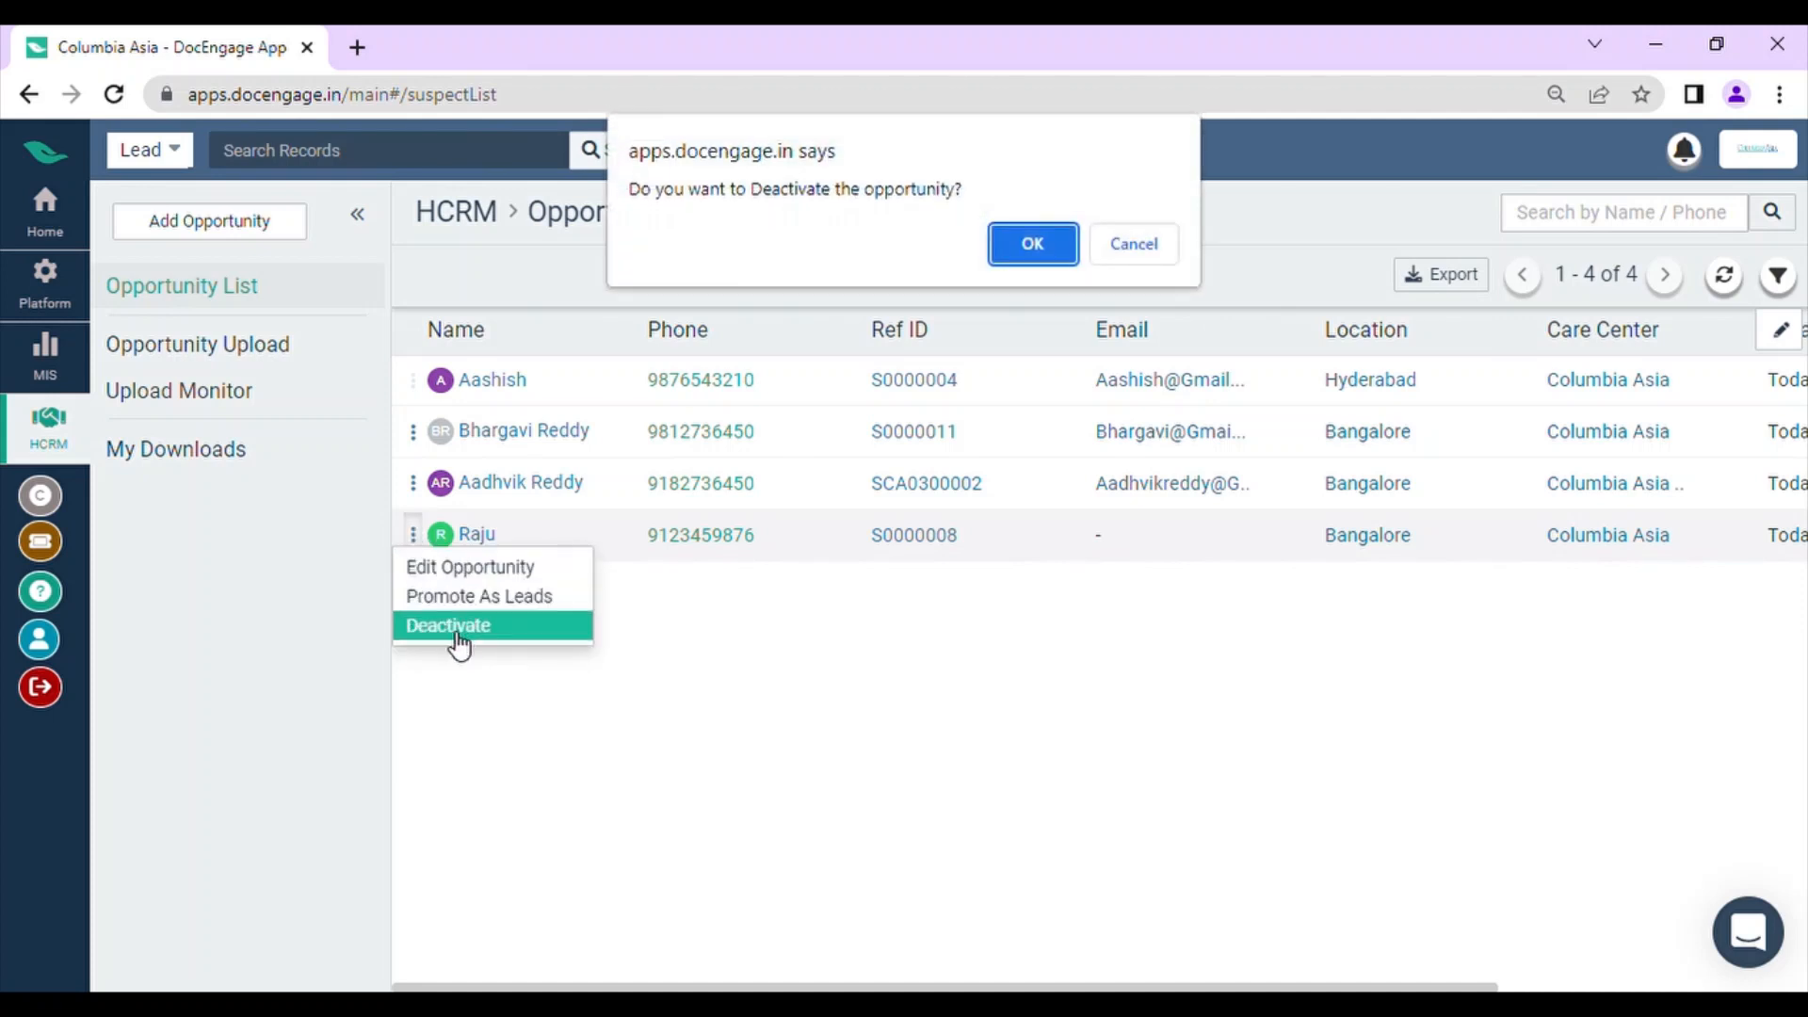
click(1019, 246)
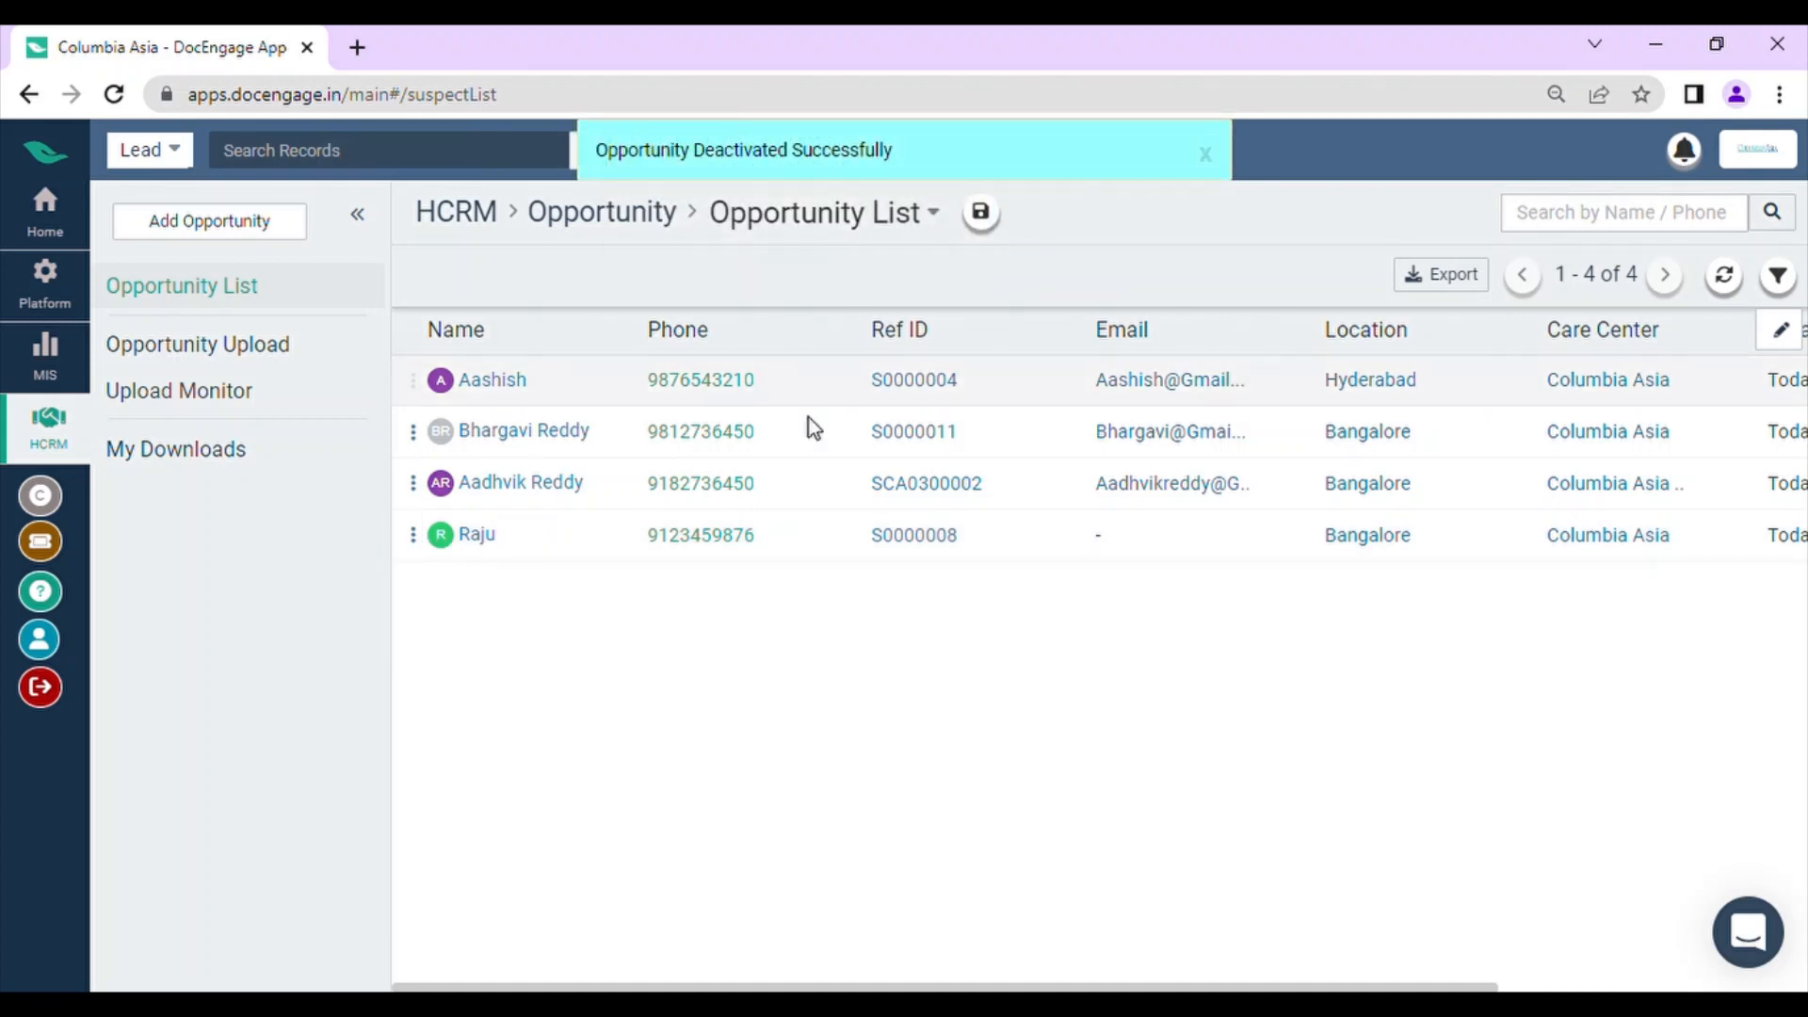
Step: Activate the deactivated opportunity in the last row again and confirm the activation
click(414, 535)
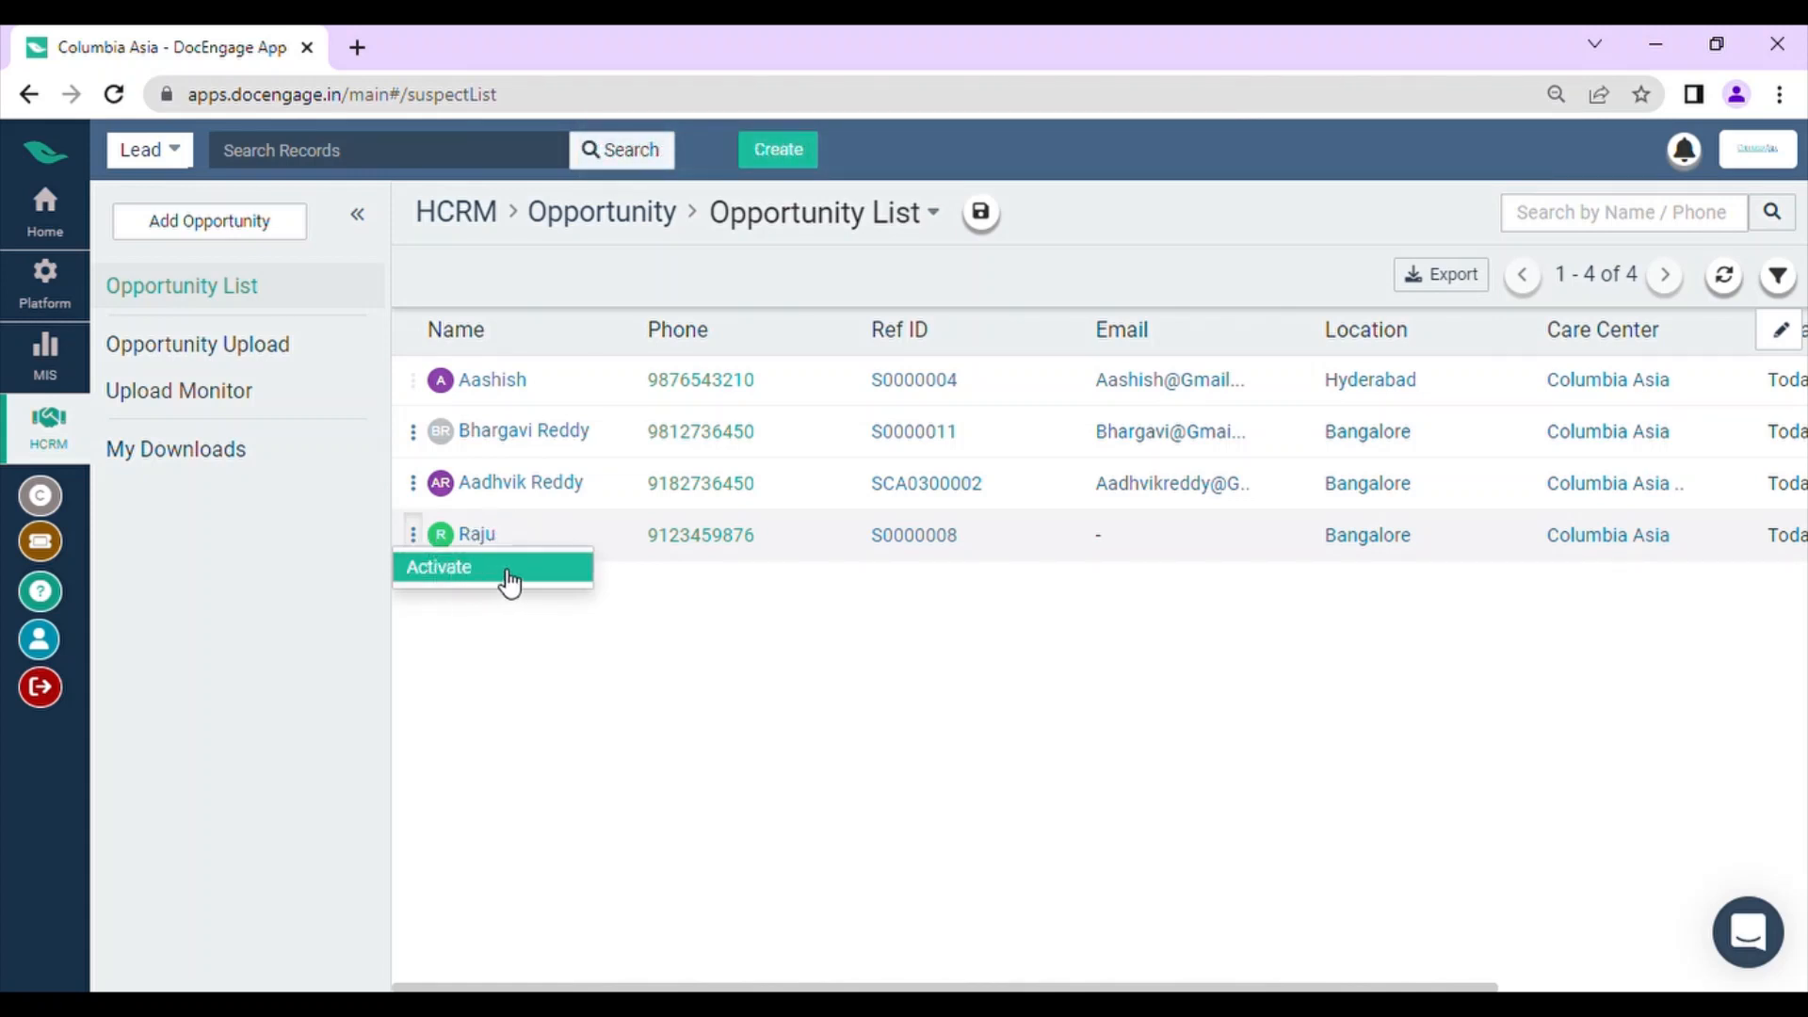
click(467, 578)
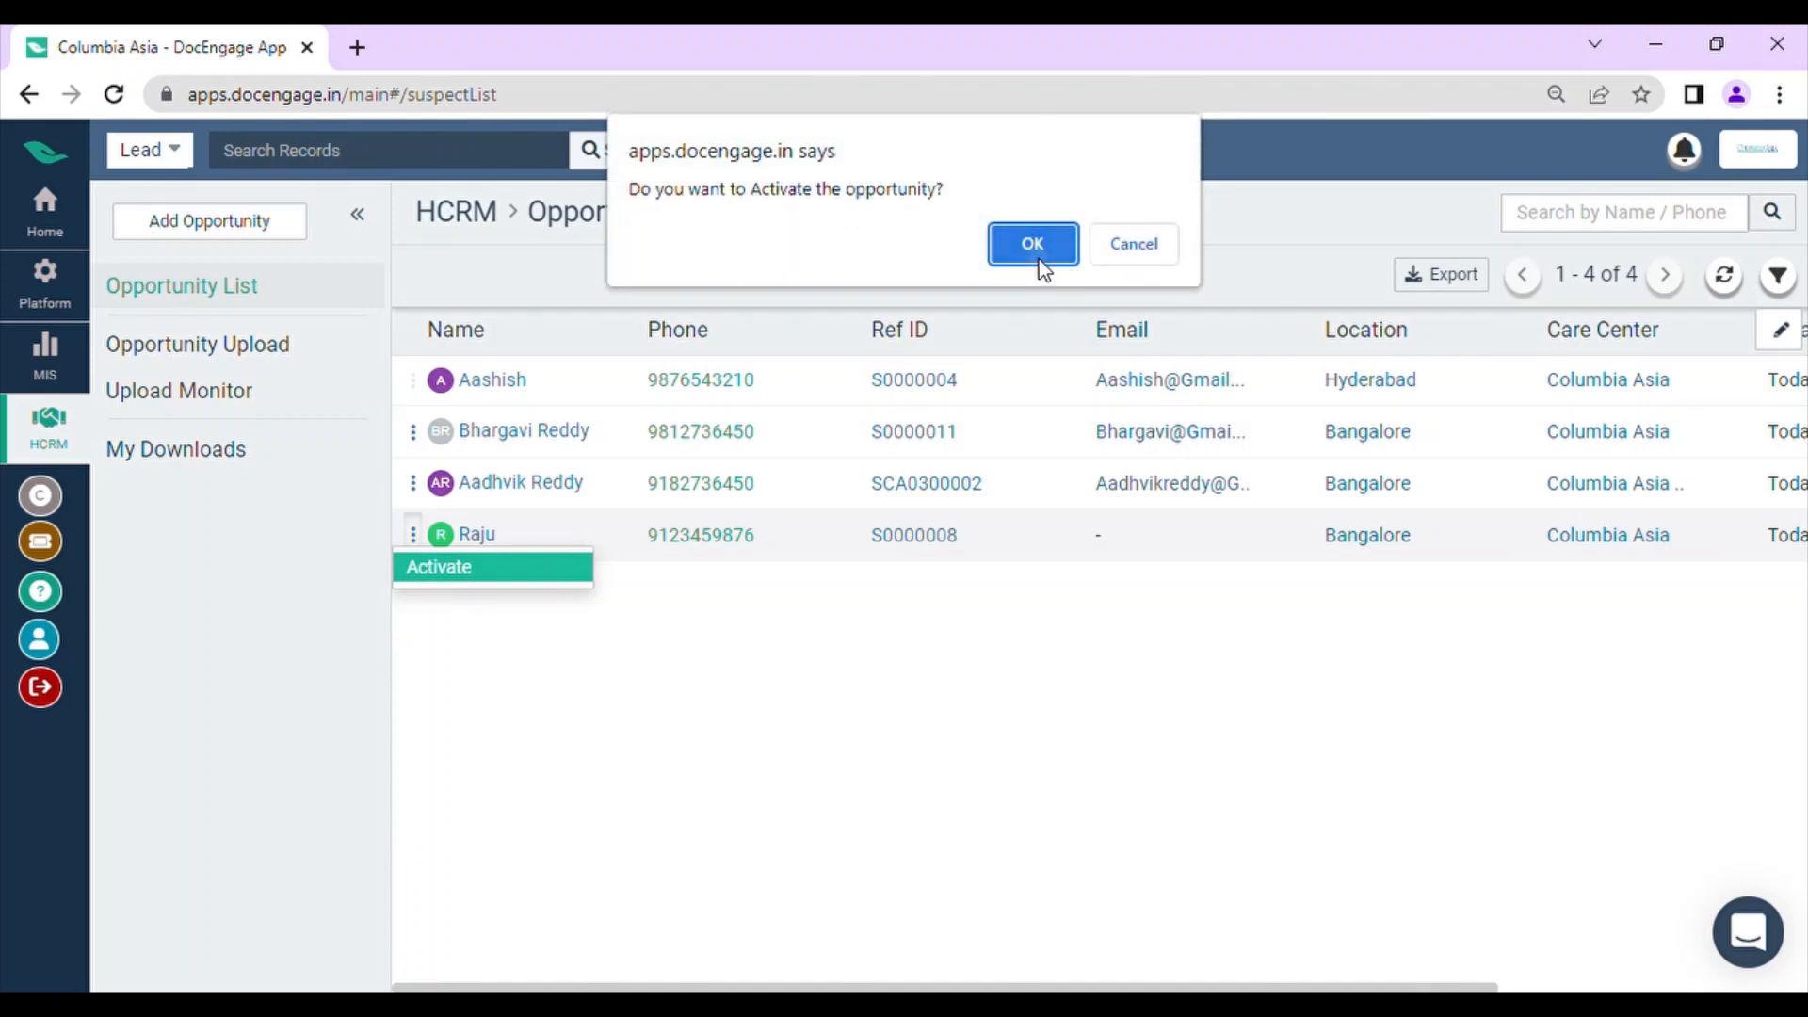
click(1038, 258)
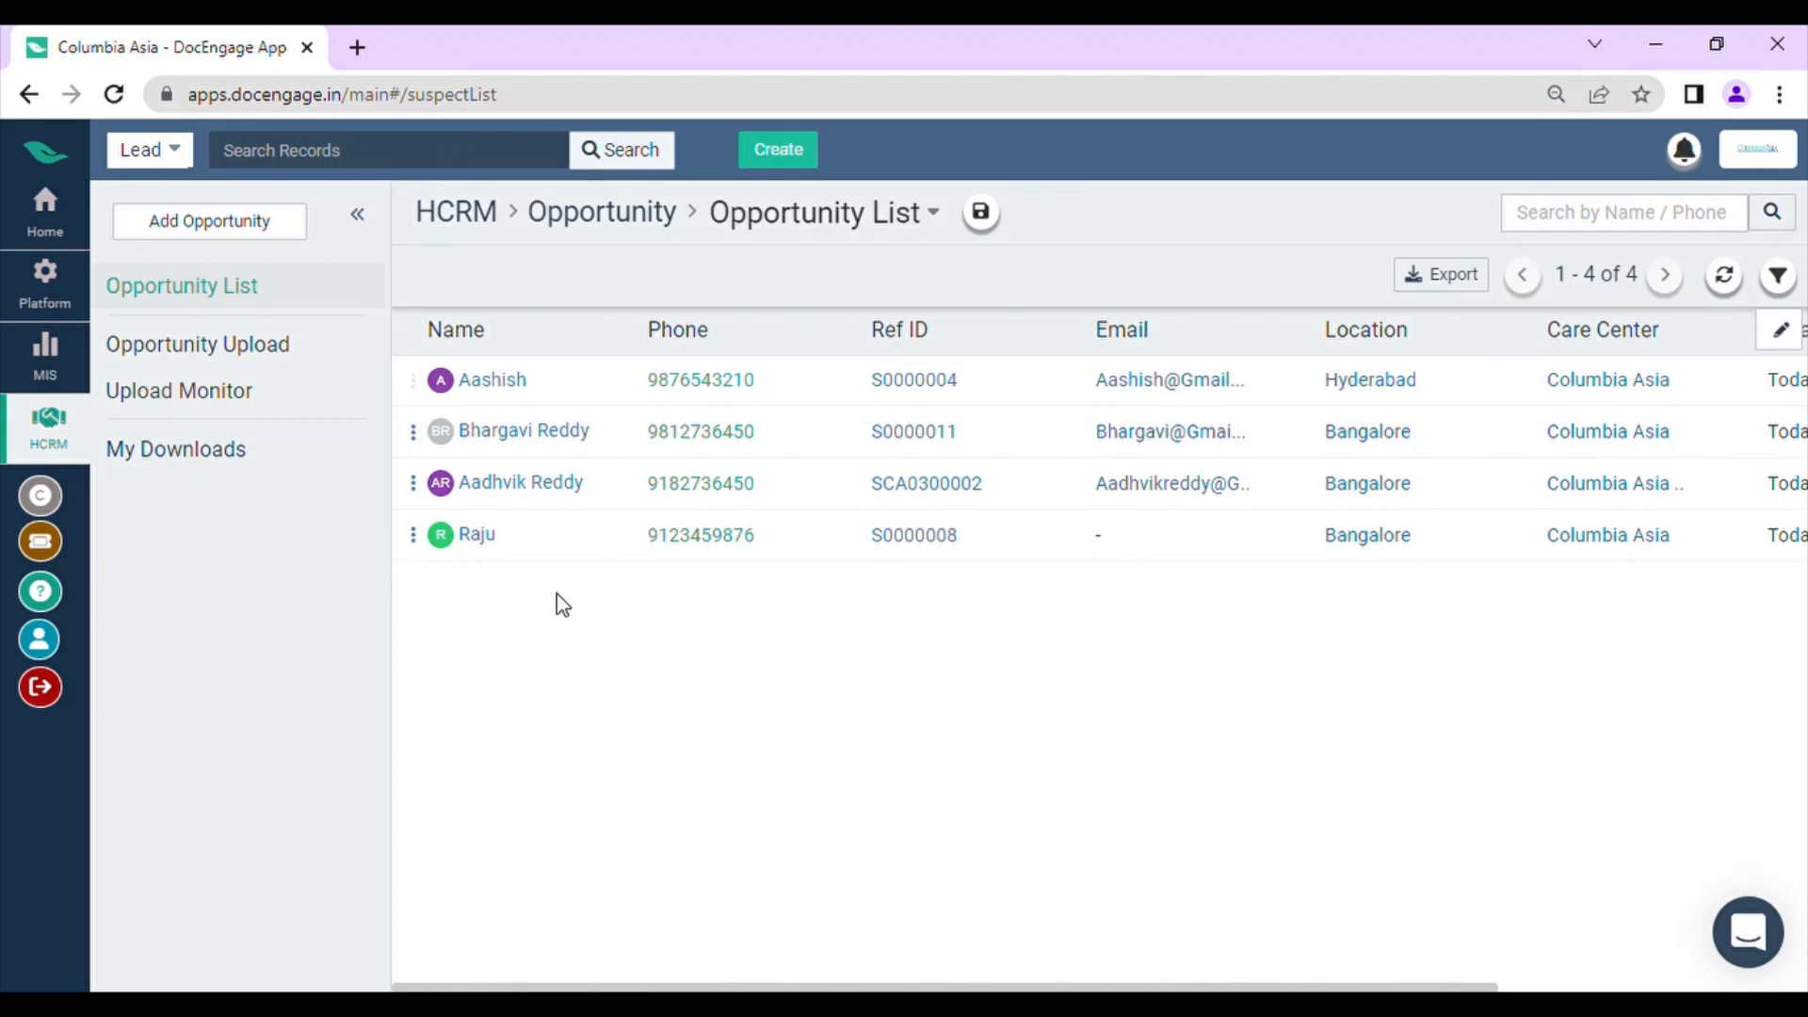
Step: Check the first lead's available actions in the HCRM leads list, including Mark As Opportunity, and return to the opportunity list
click(45, 212)
scroll(376, 461, down, 1)
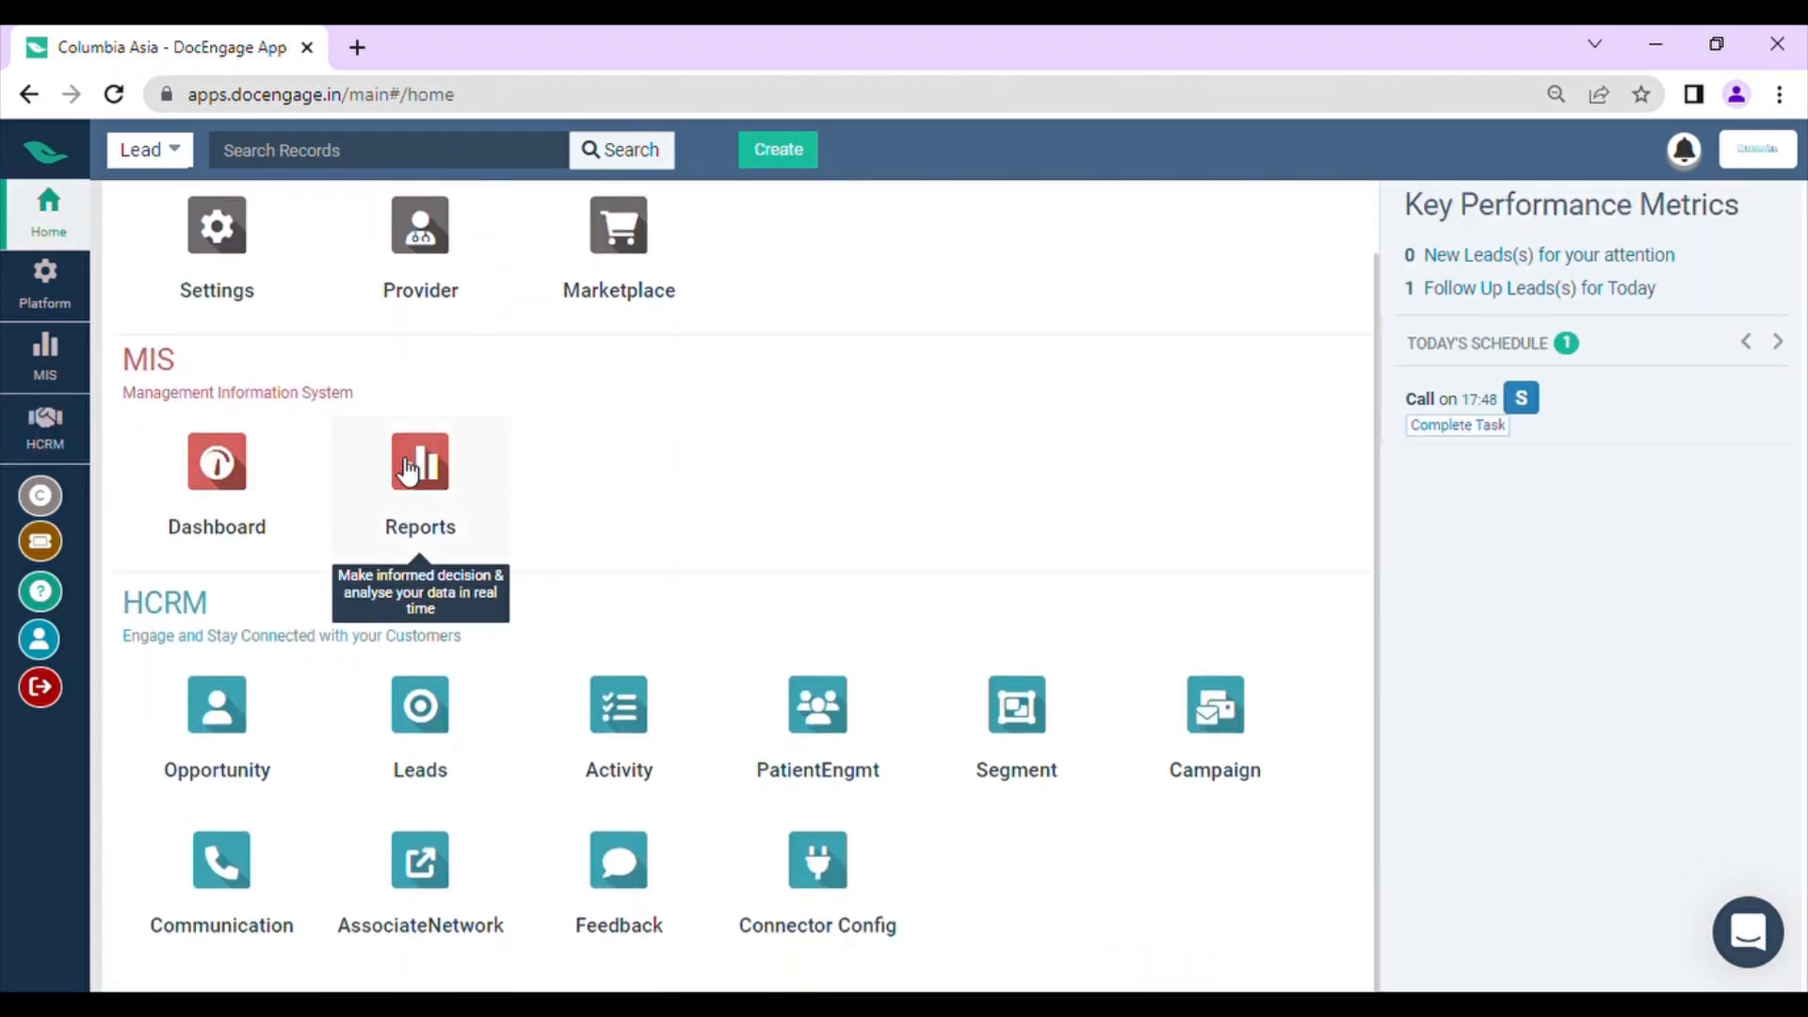
click(420, 709)
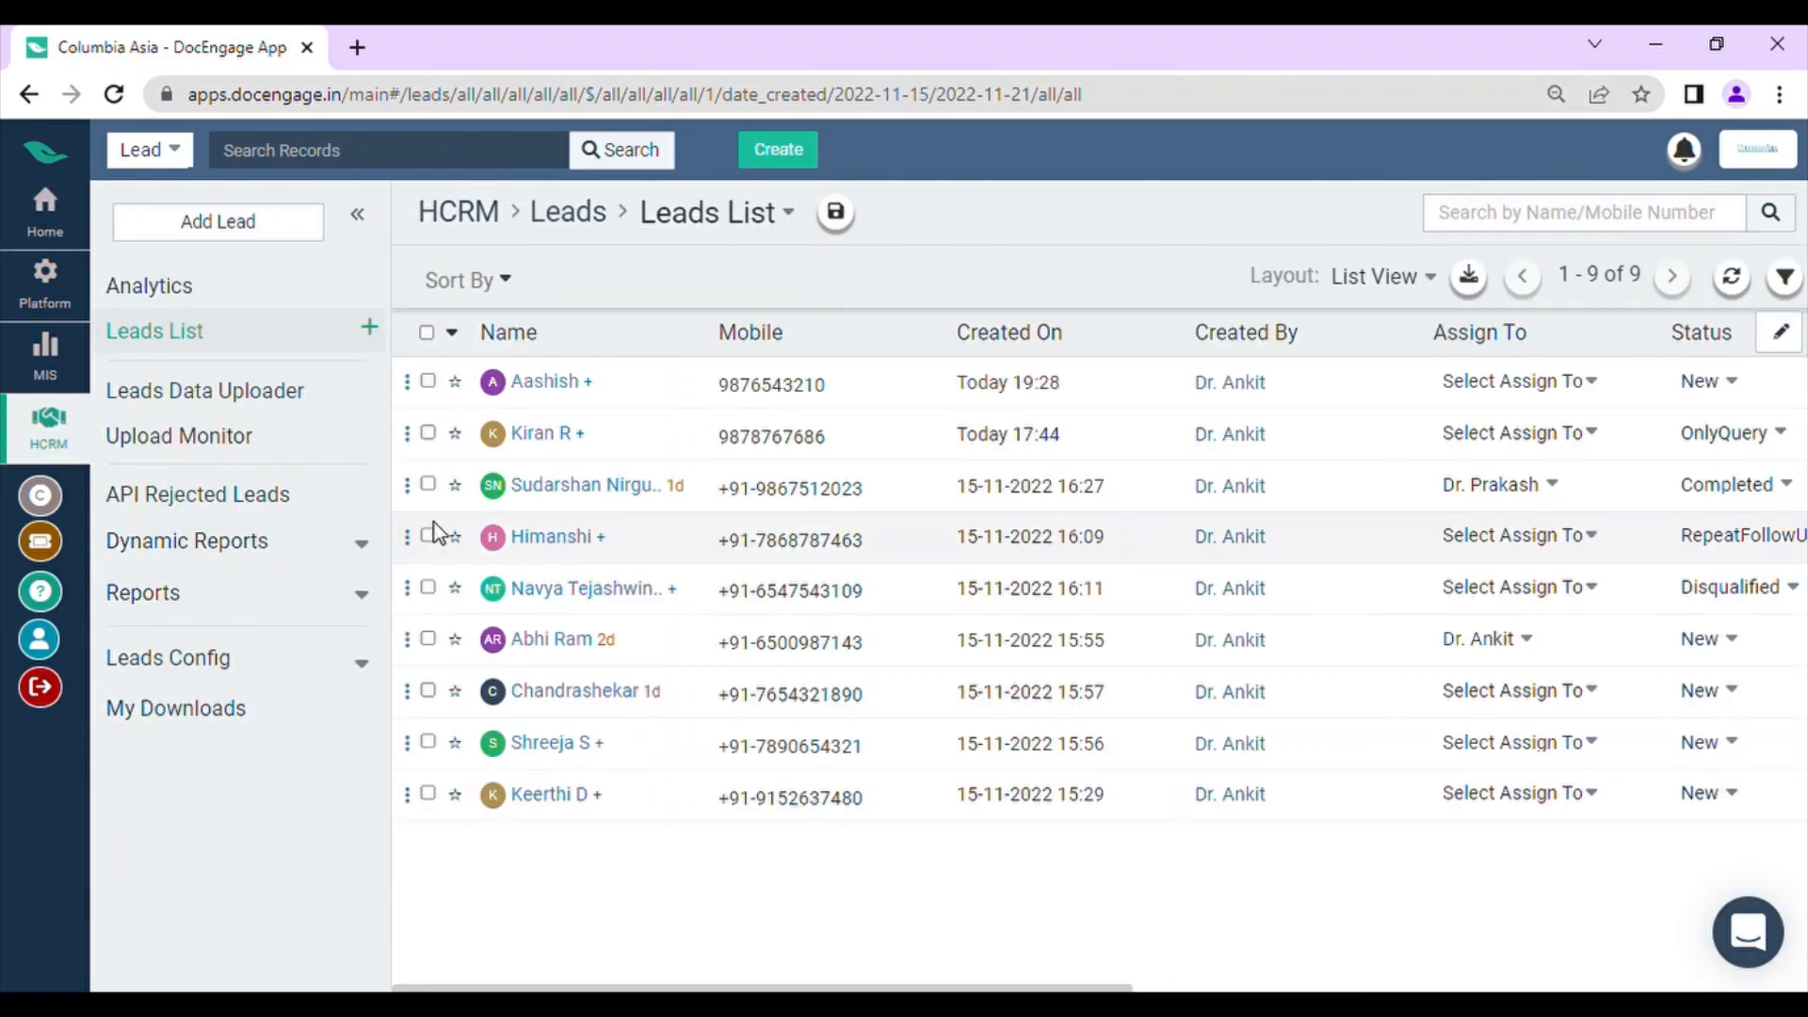
click(408, 382)
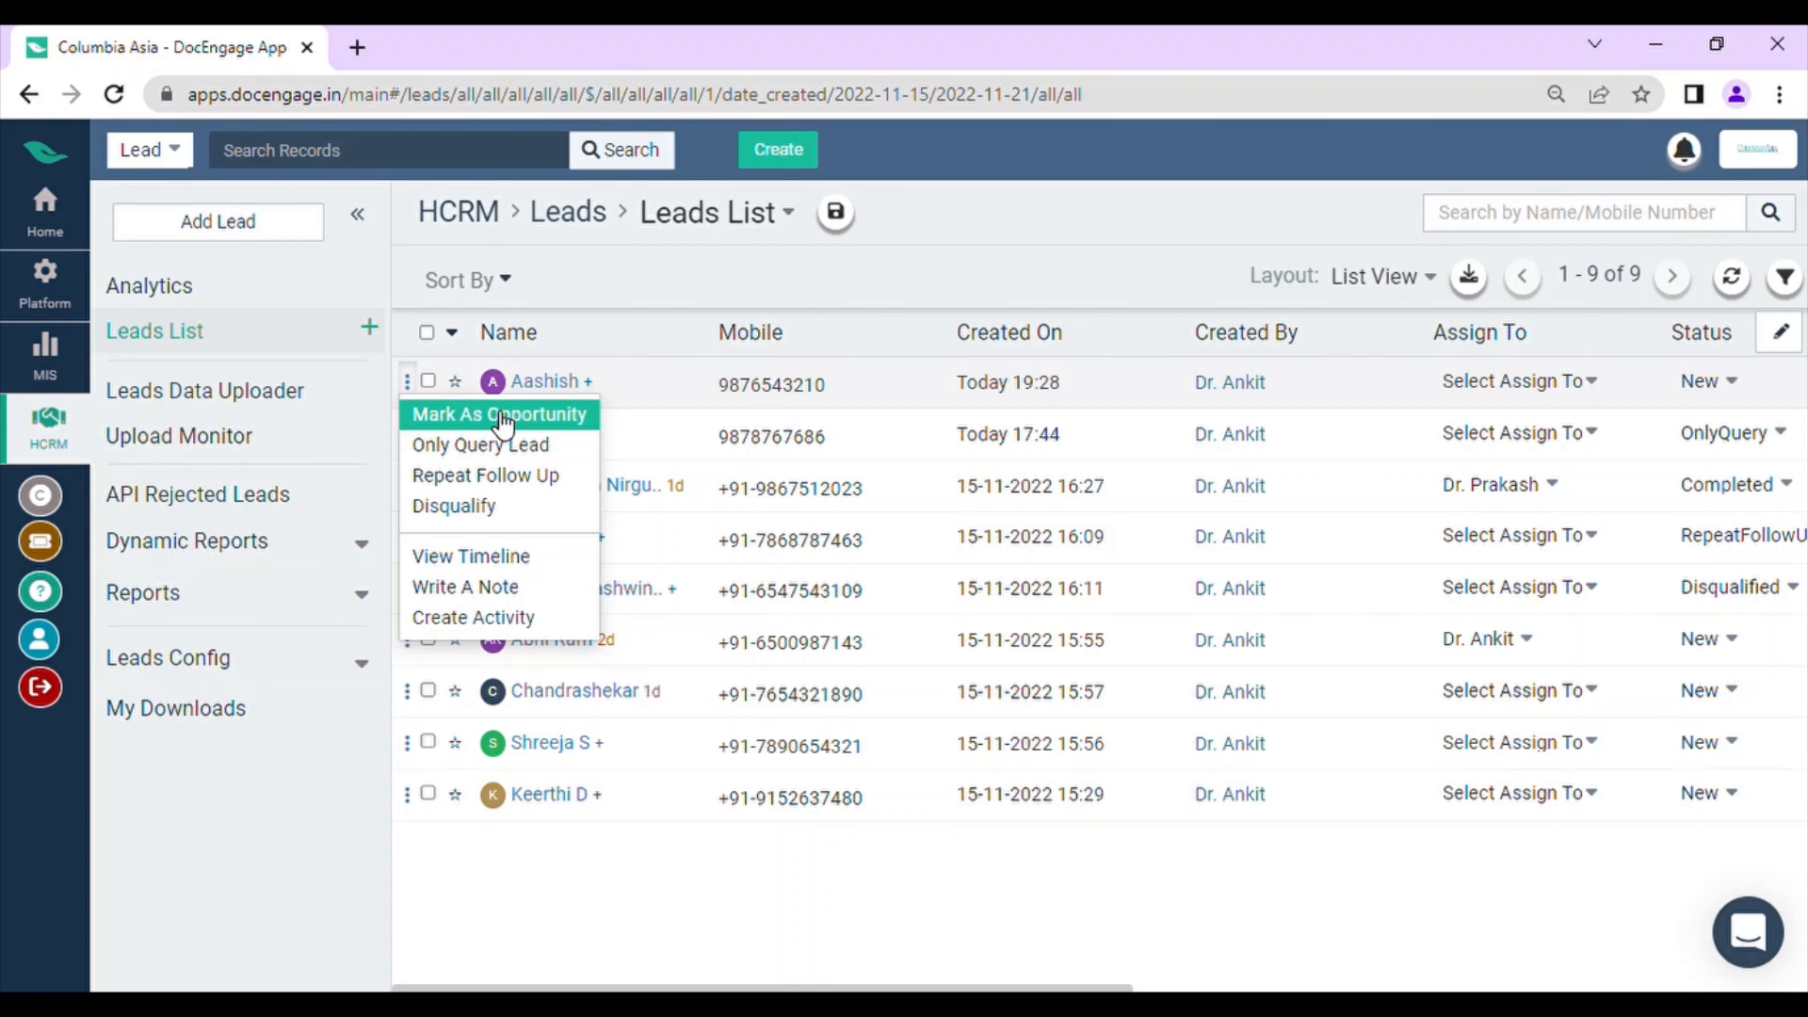
click(29, 94)
click(29, 94)
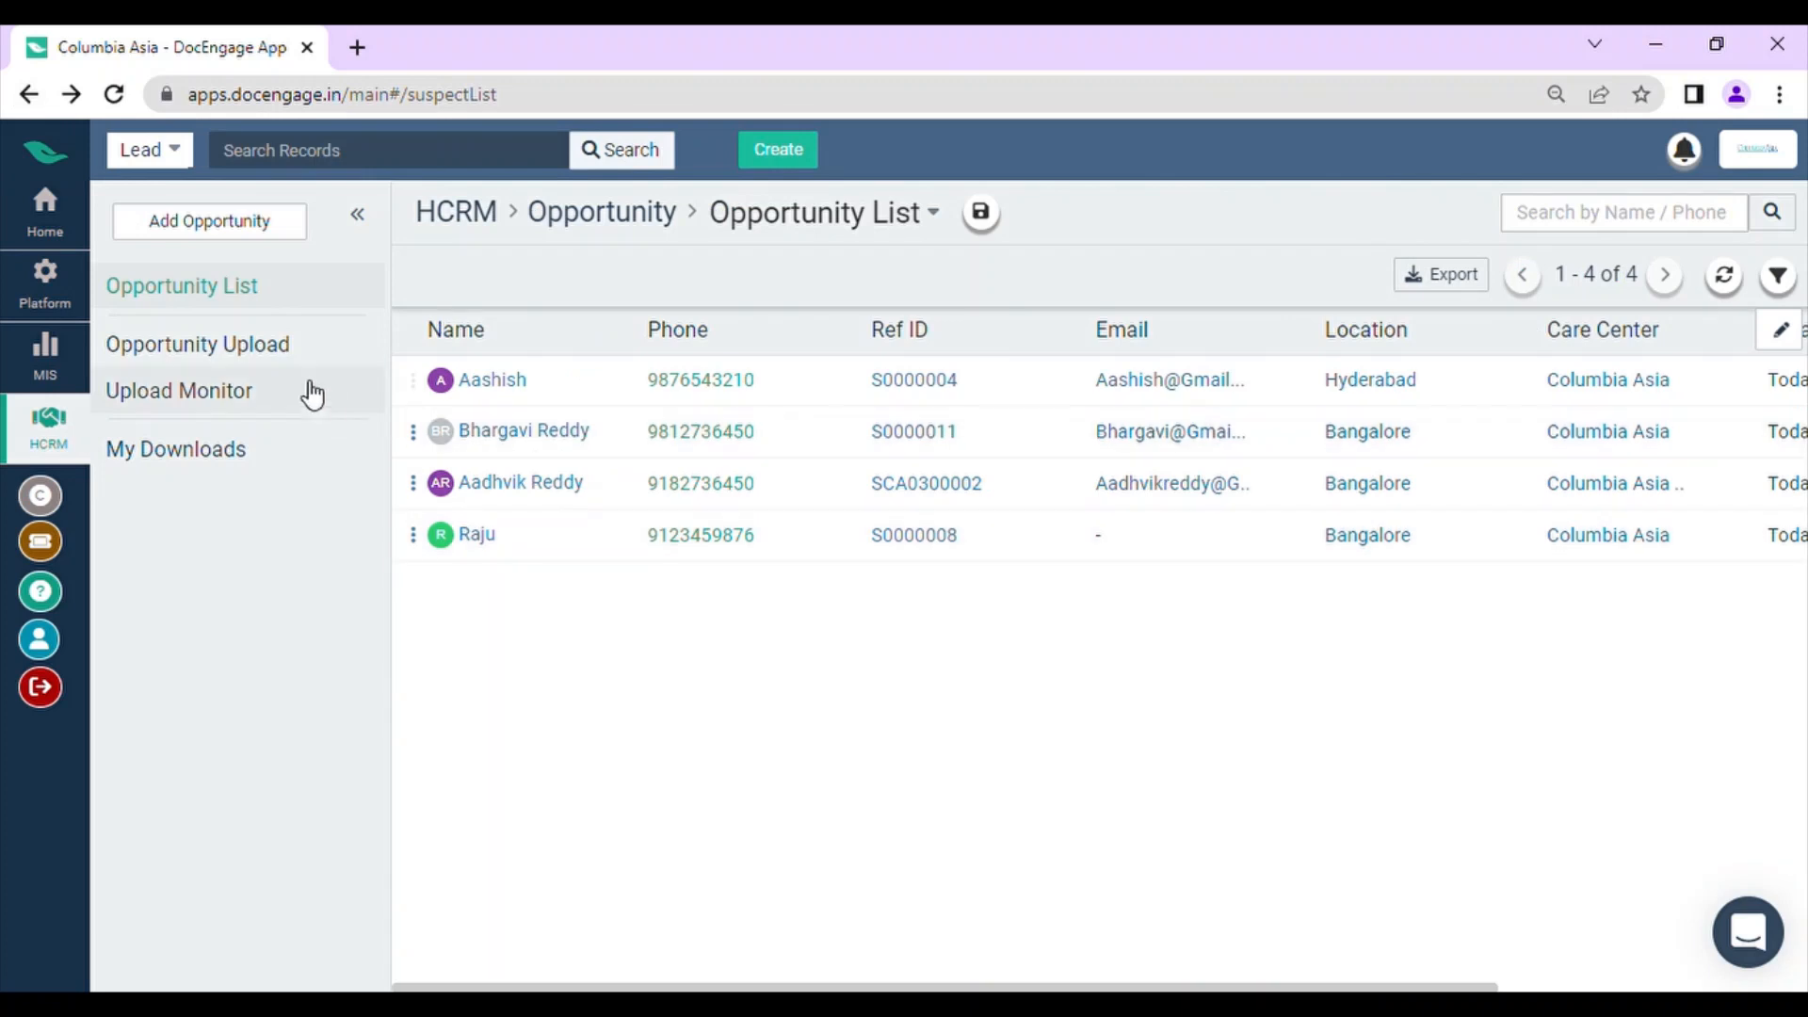
Step: Review the Opportunity Data Uploader instructions for CSV uploads and open the opportunity upload monitor
click(274, 361)
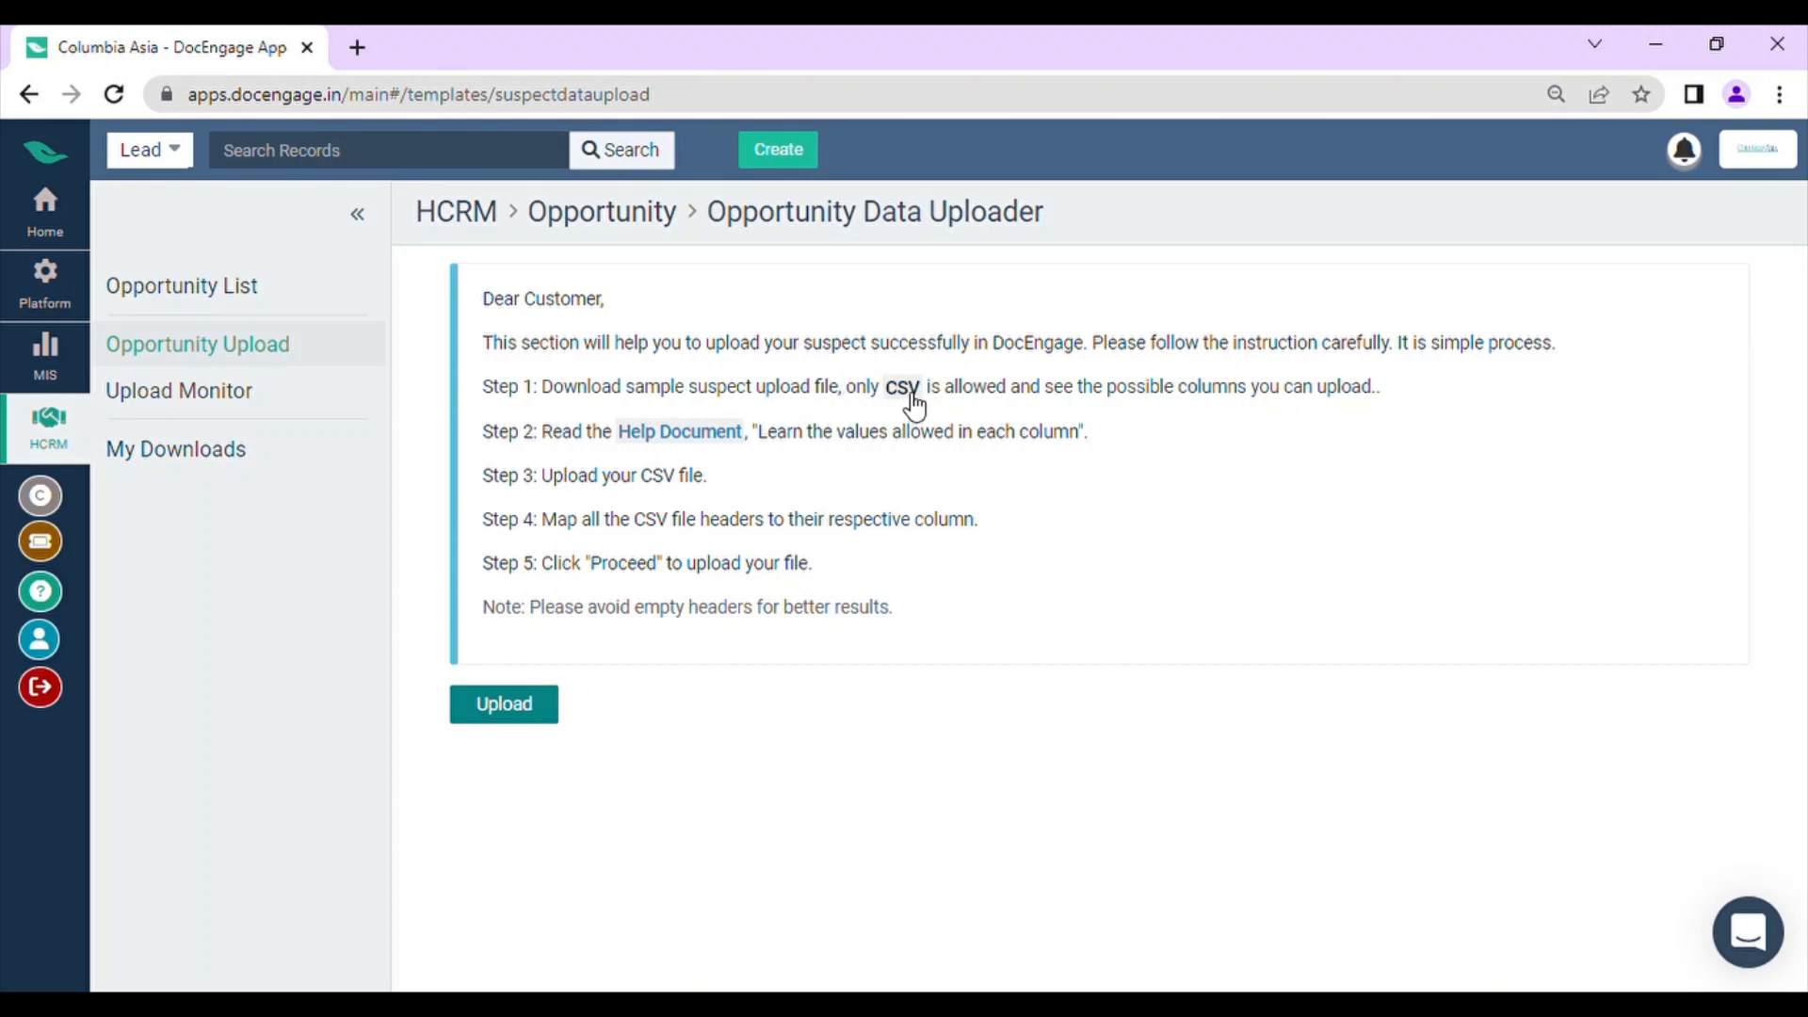
click(501, 718)
click(287, 391)
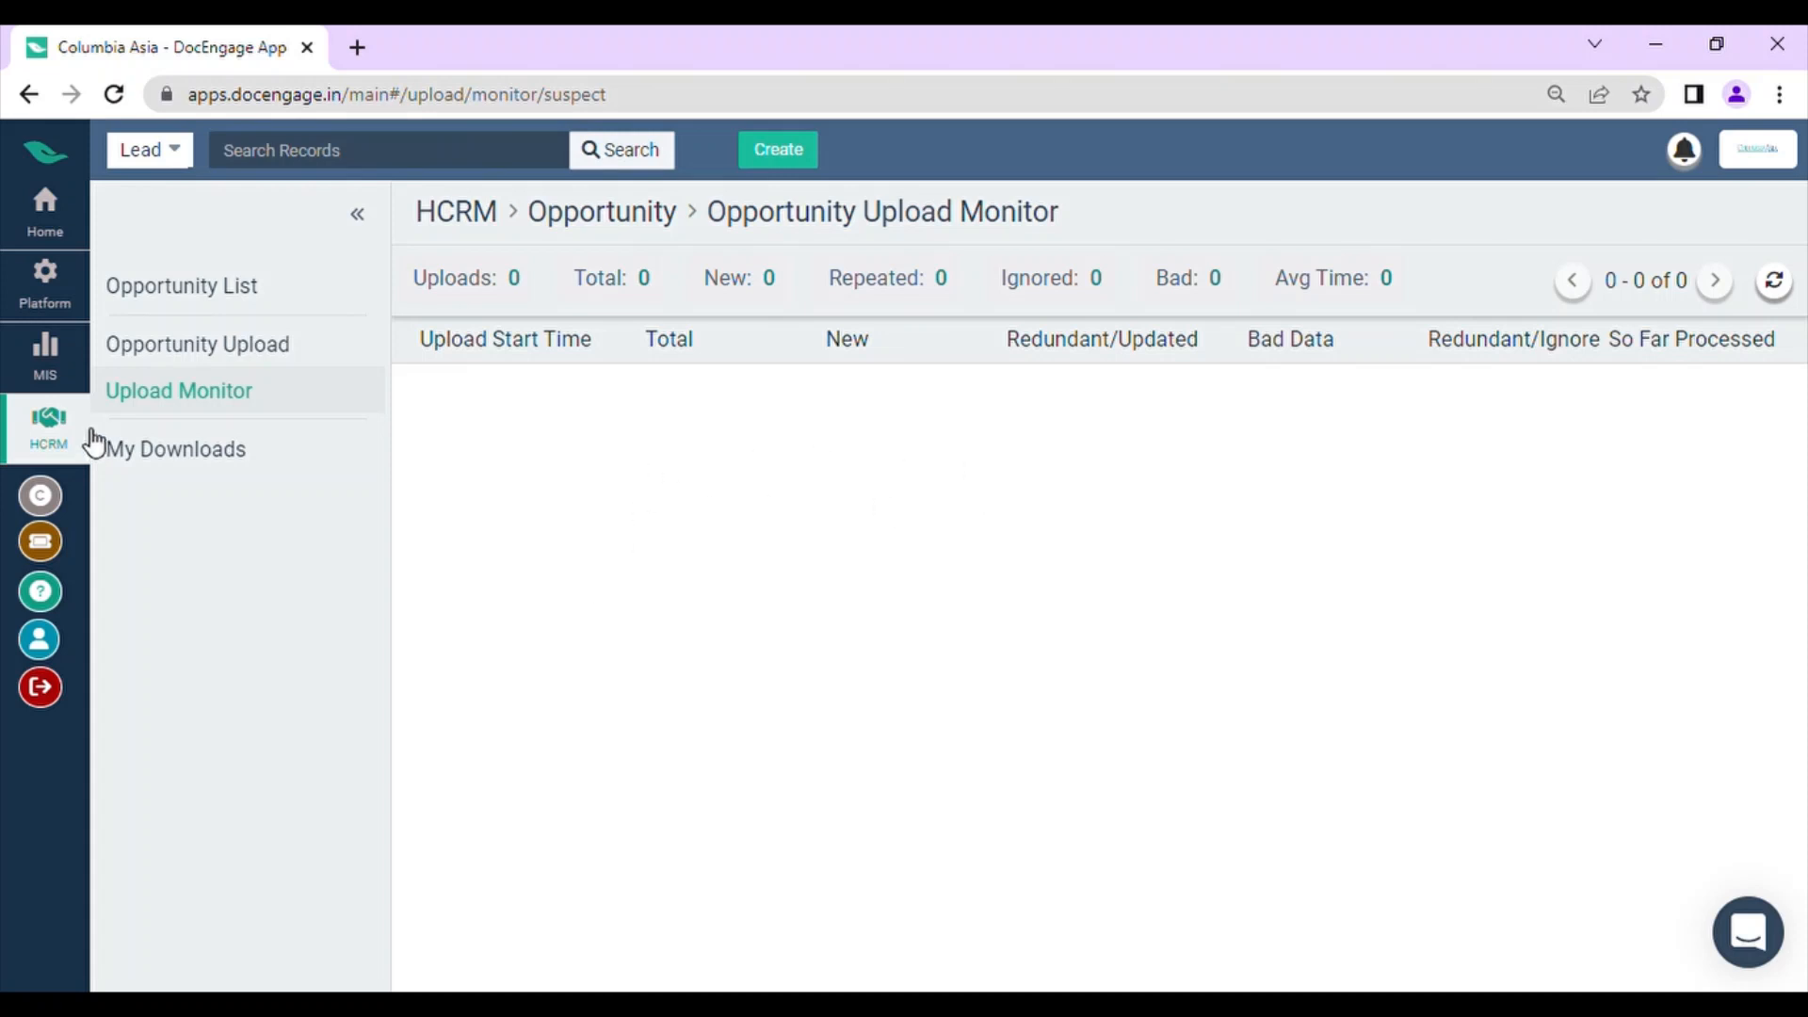
Step: Return to the opportunity list and clear its filter so that all opportunities are listed
click(242, 292)
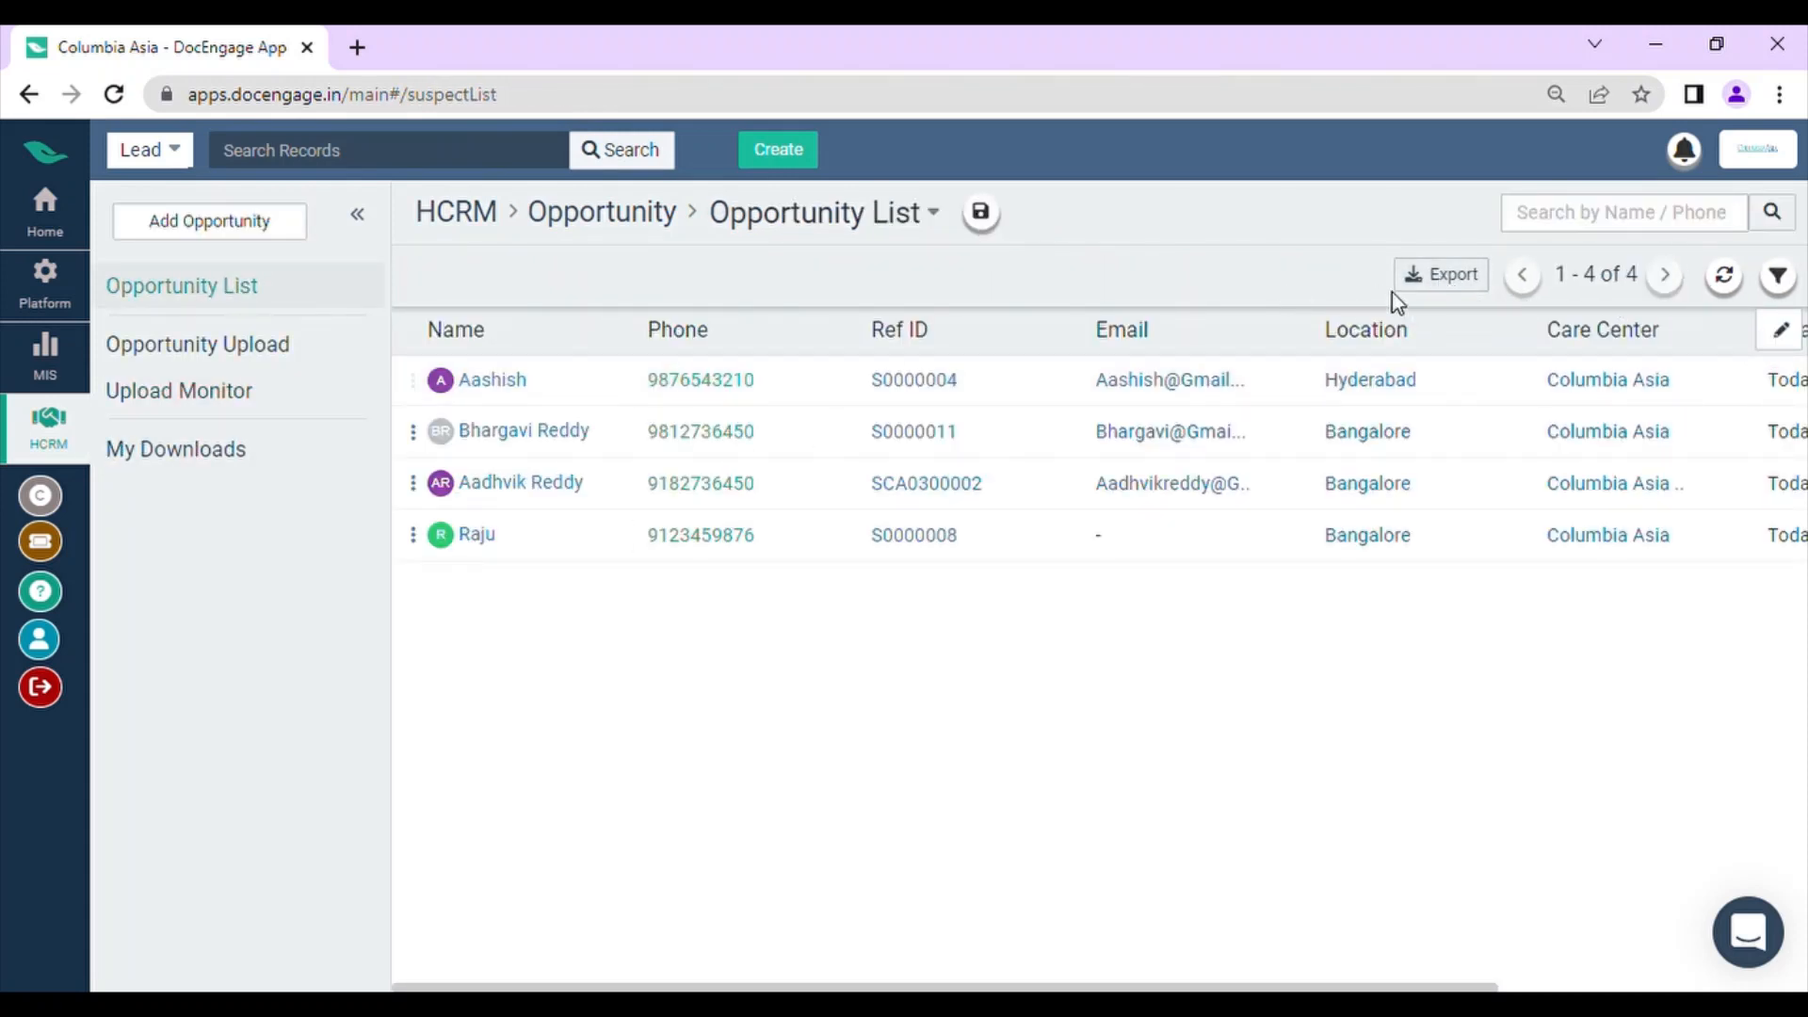
click(1777, 276)
click(1520, 346)
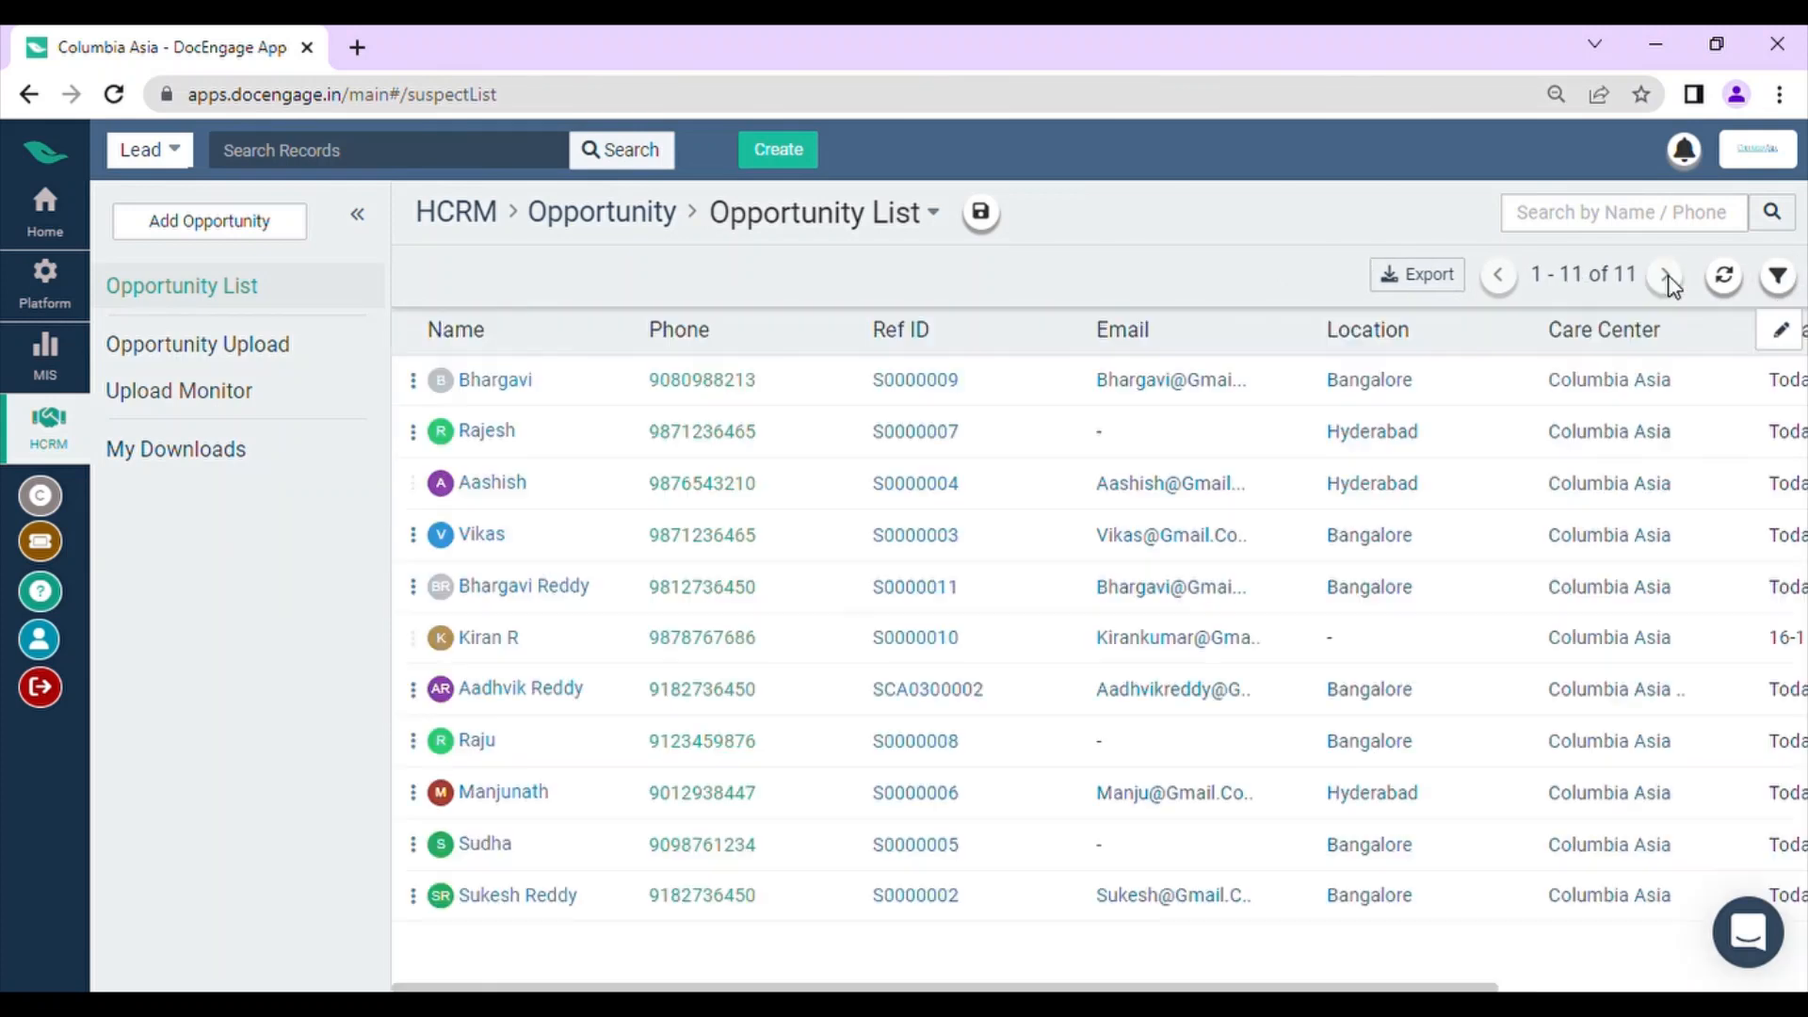
Step: View the opportunity downloads page, and examine the opportunity list's column settings and its Created On and List columns
click(271, 463)
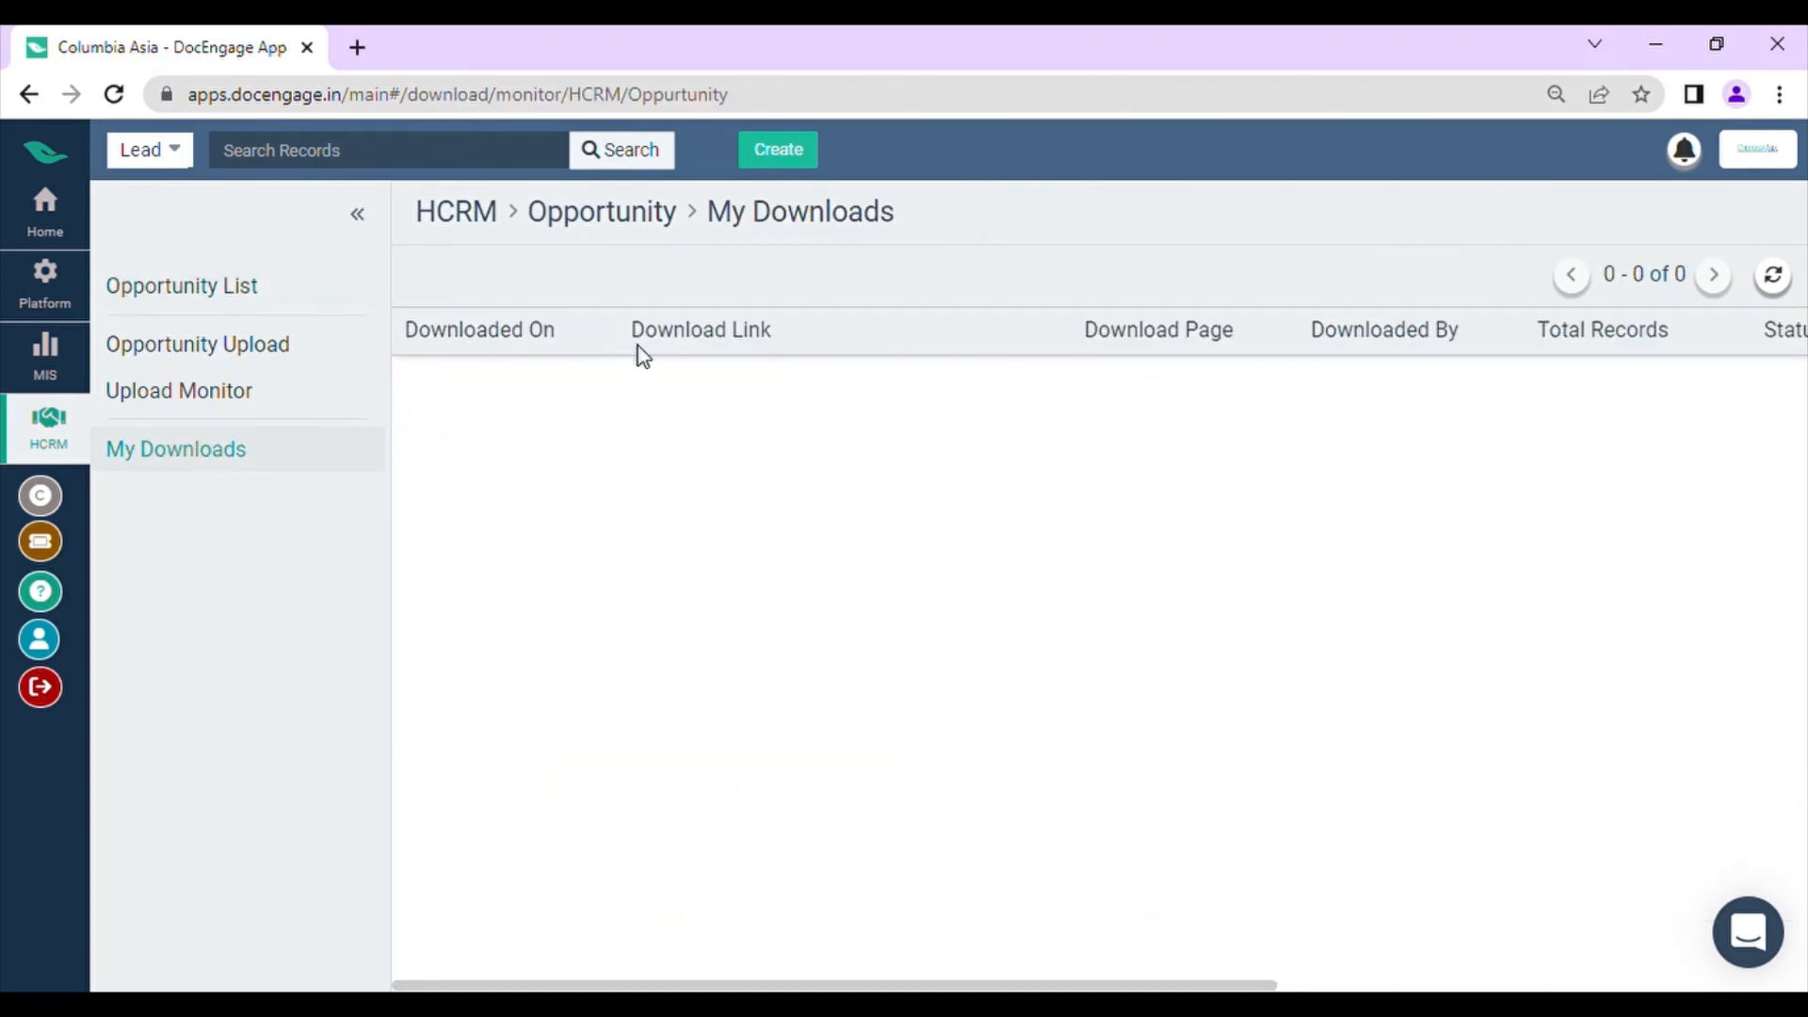
click(194, 290)
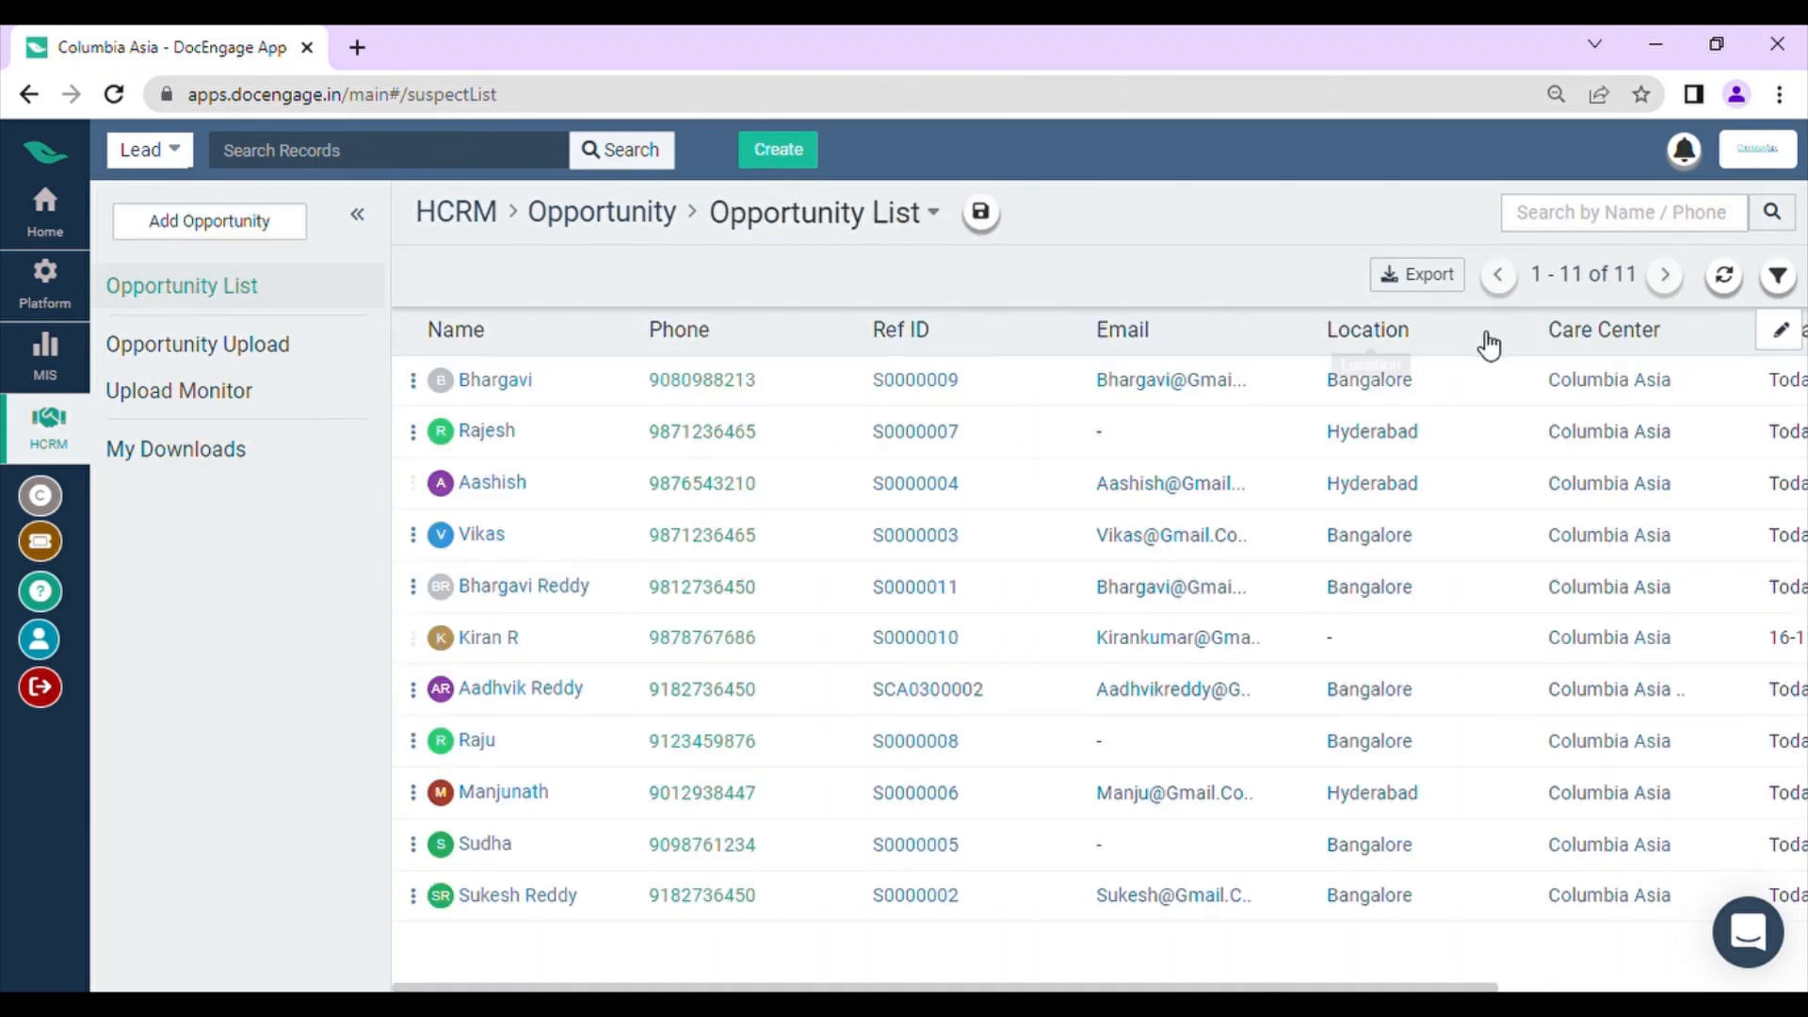
click(1780, 329)
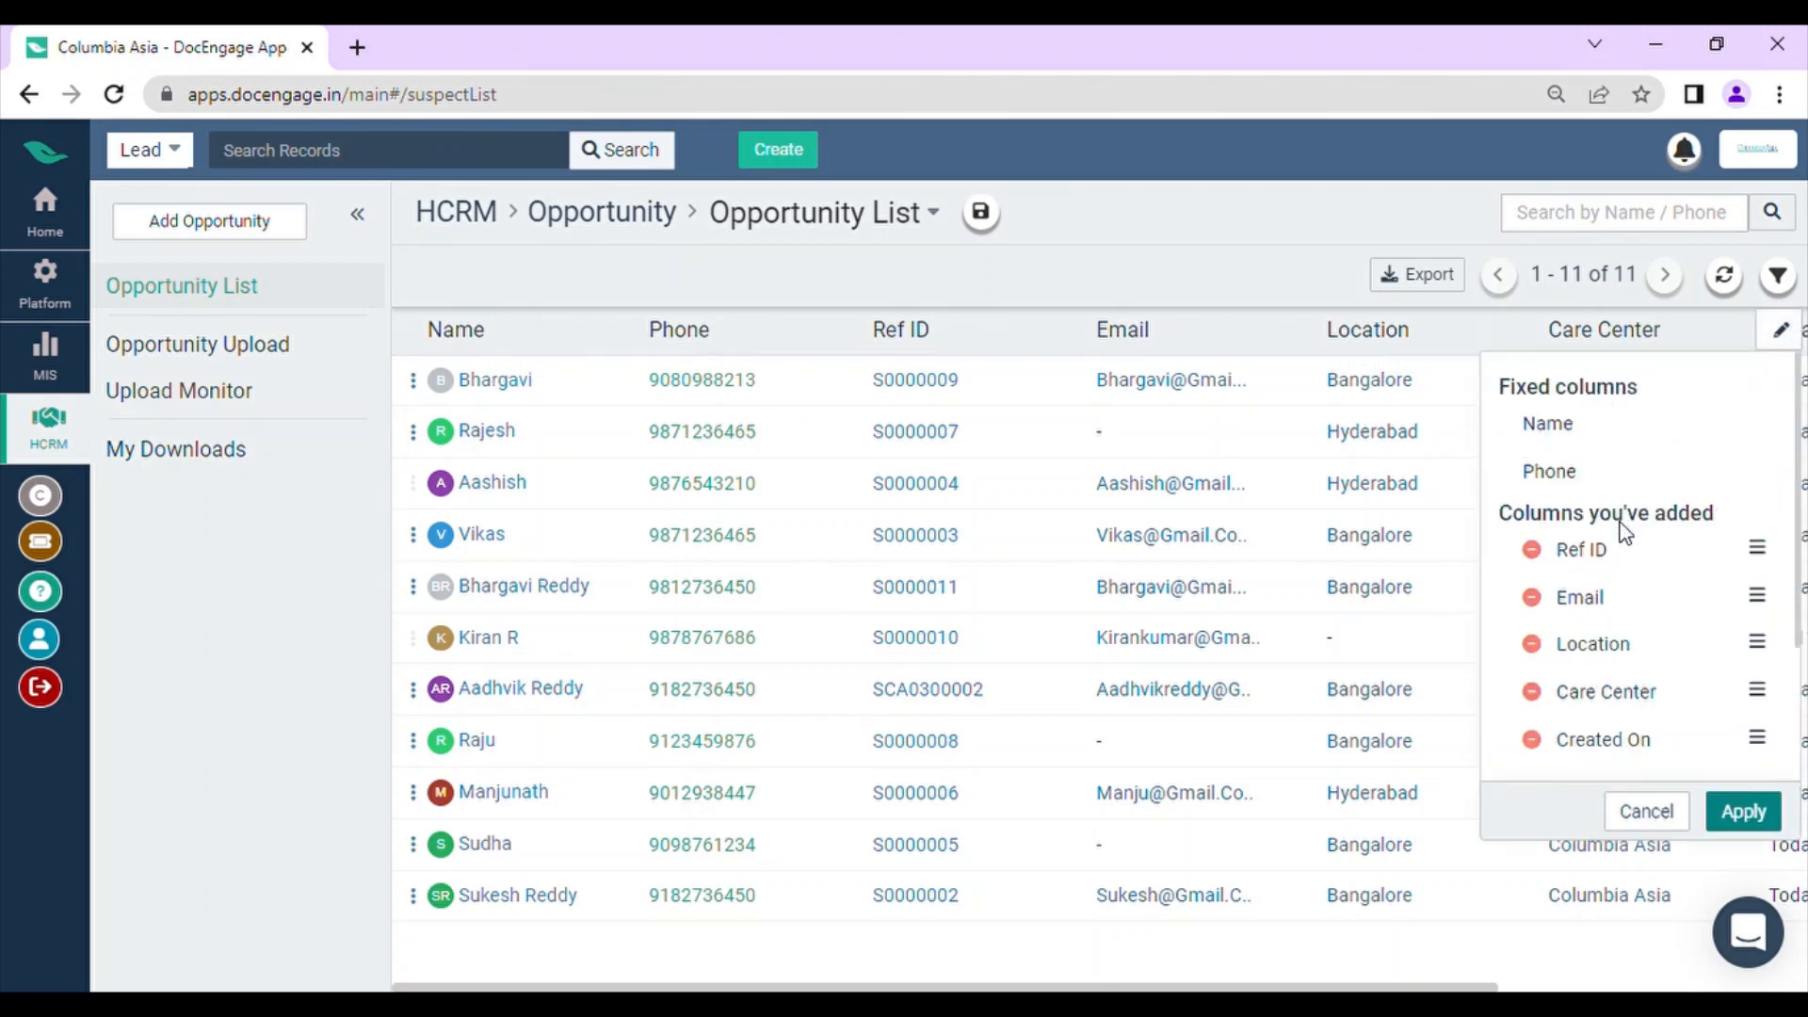
scroll(1623, 532, down, 2)
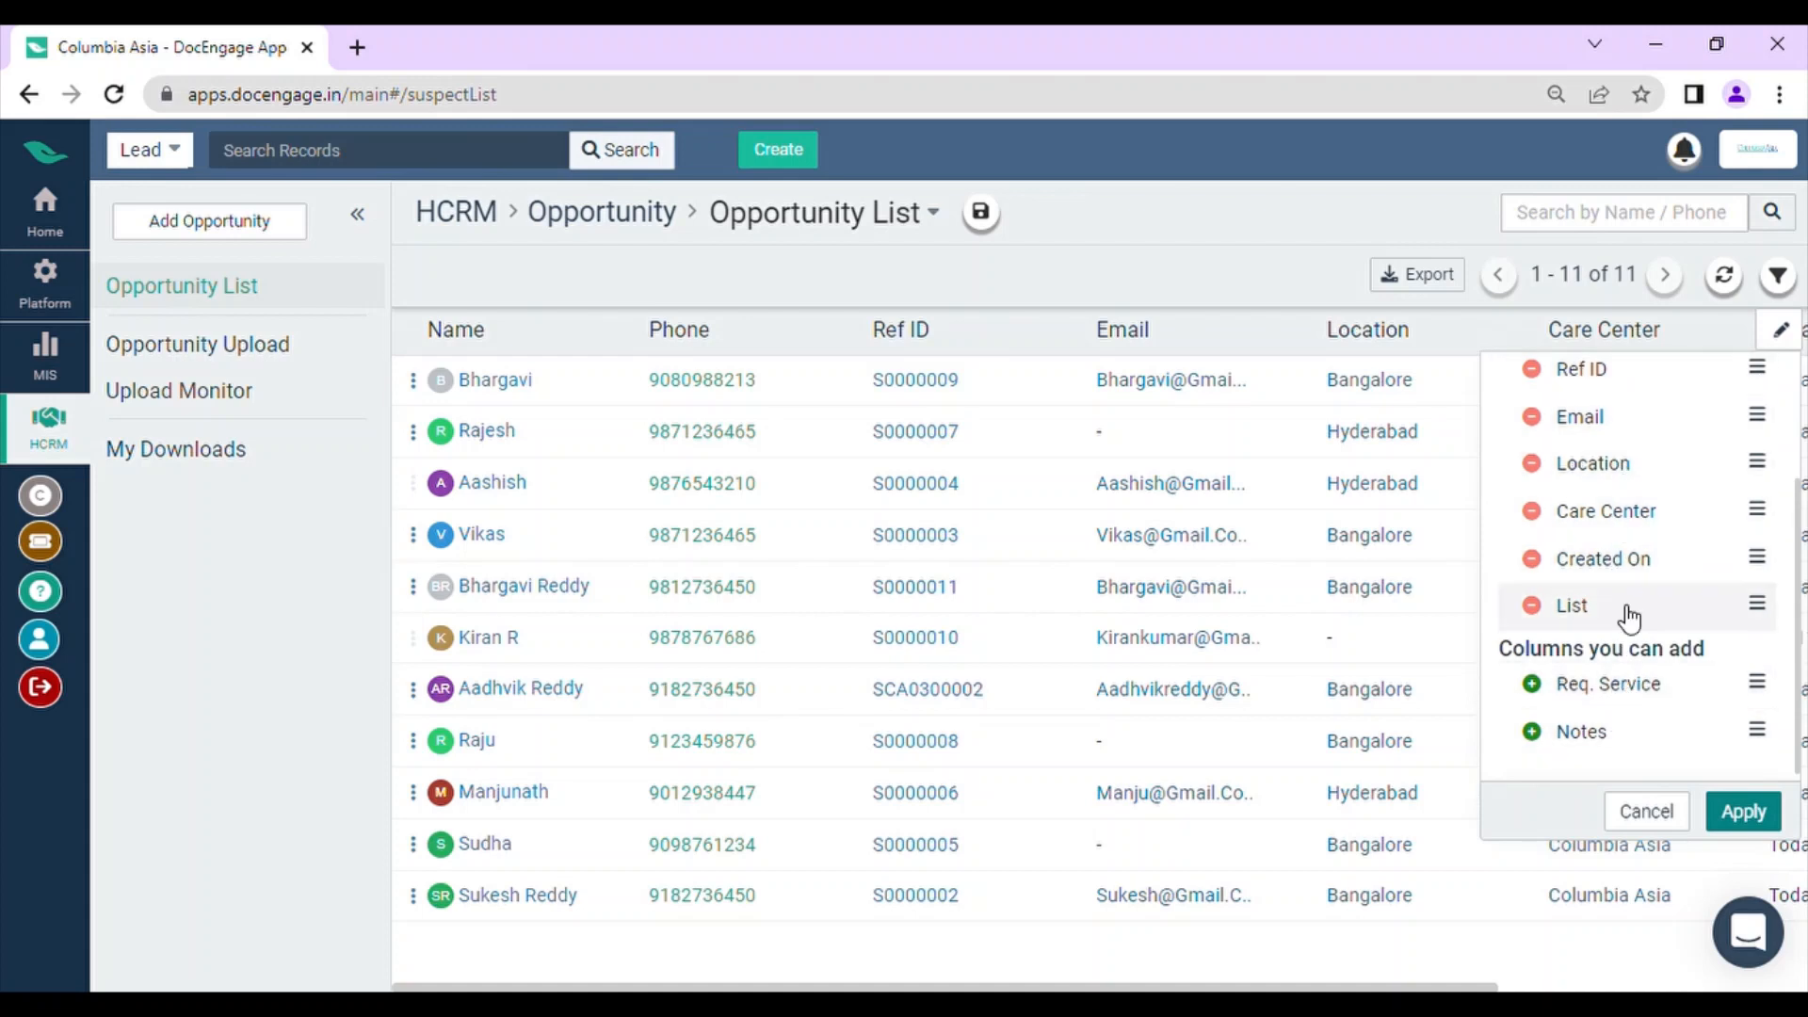
scroll(1632, 485, up, 2)
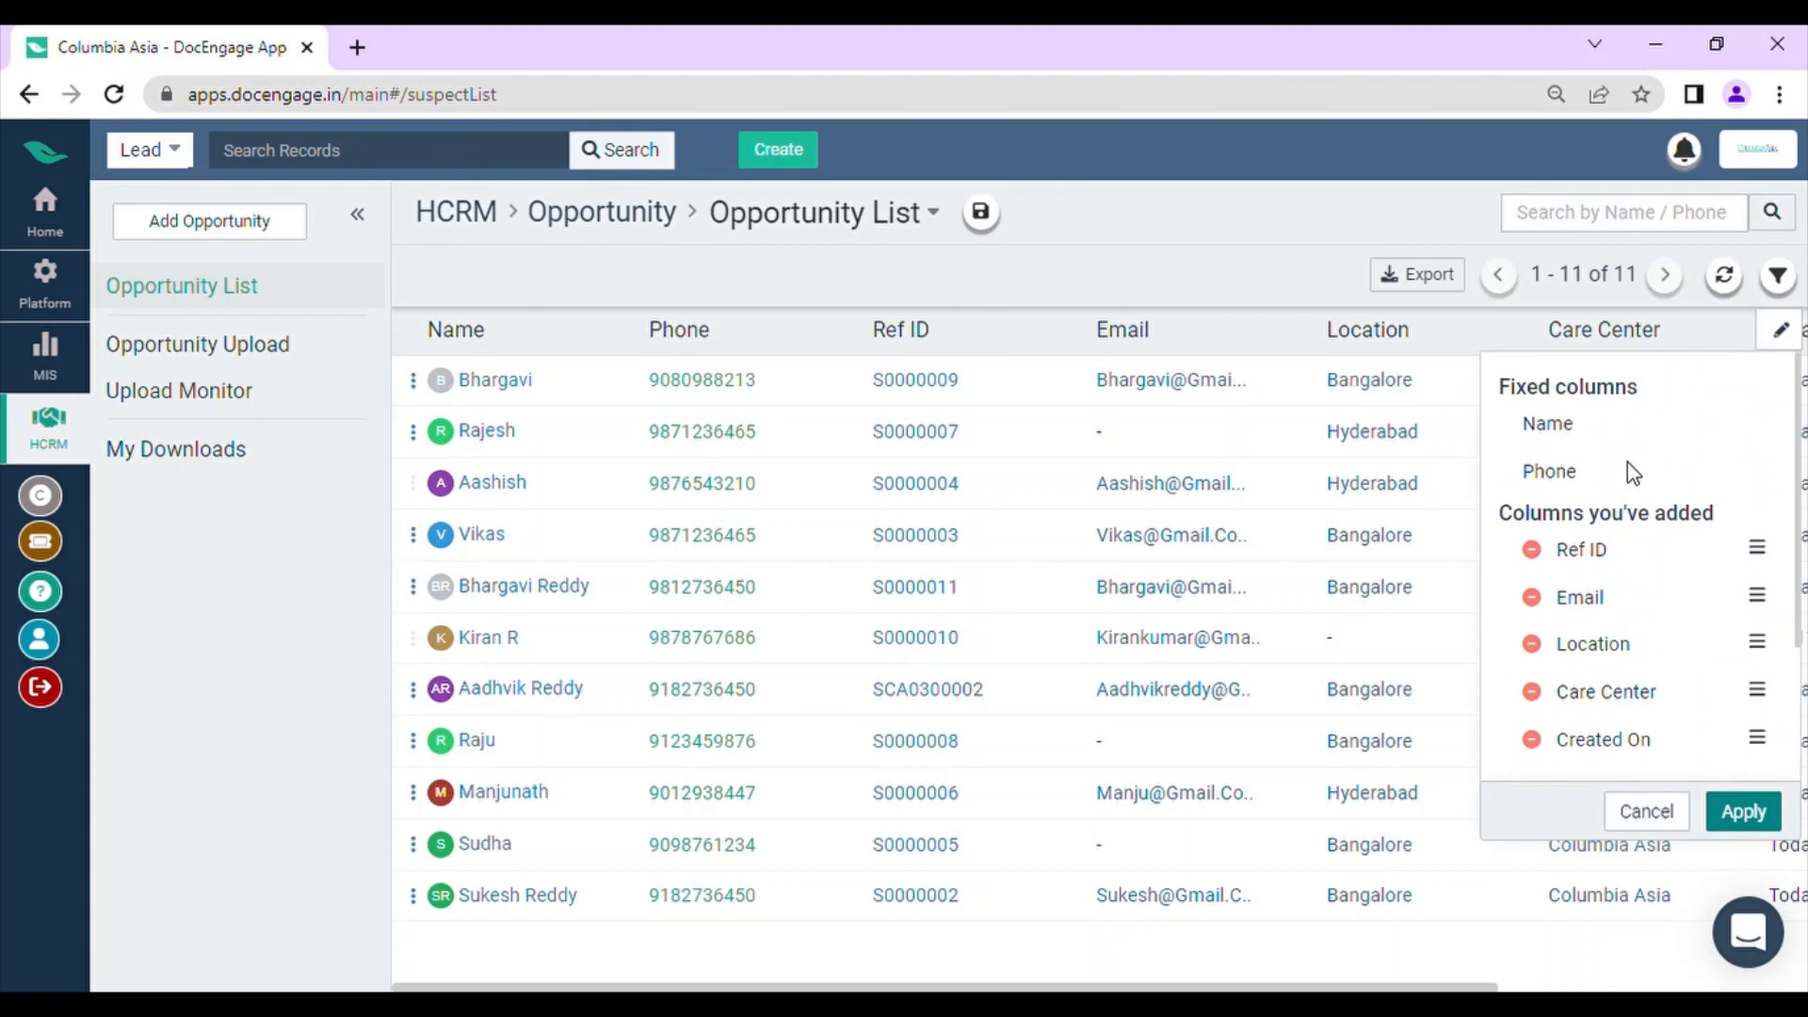
click(1786, 332)
scroll(1704, 409, right, 5)
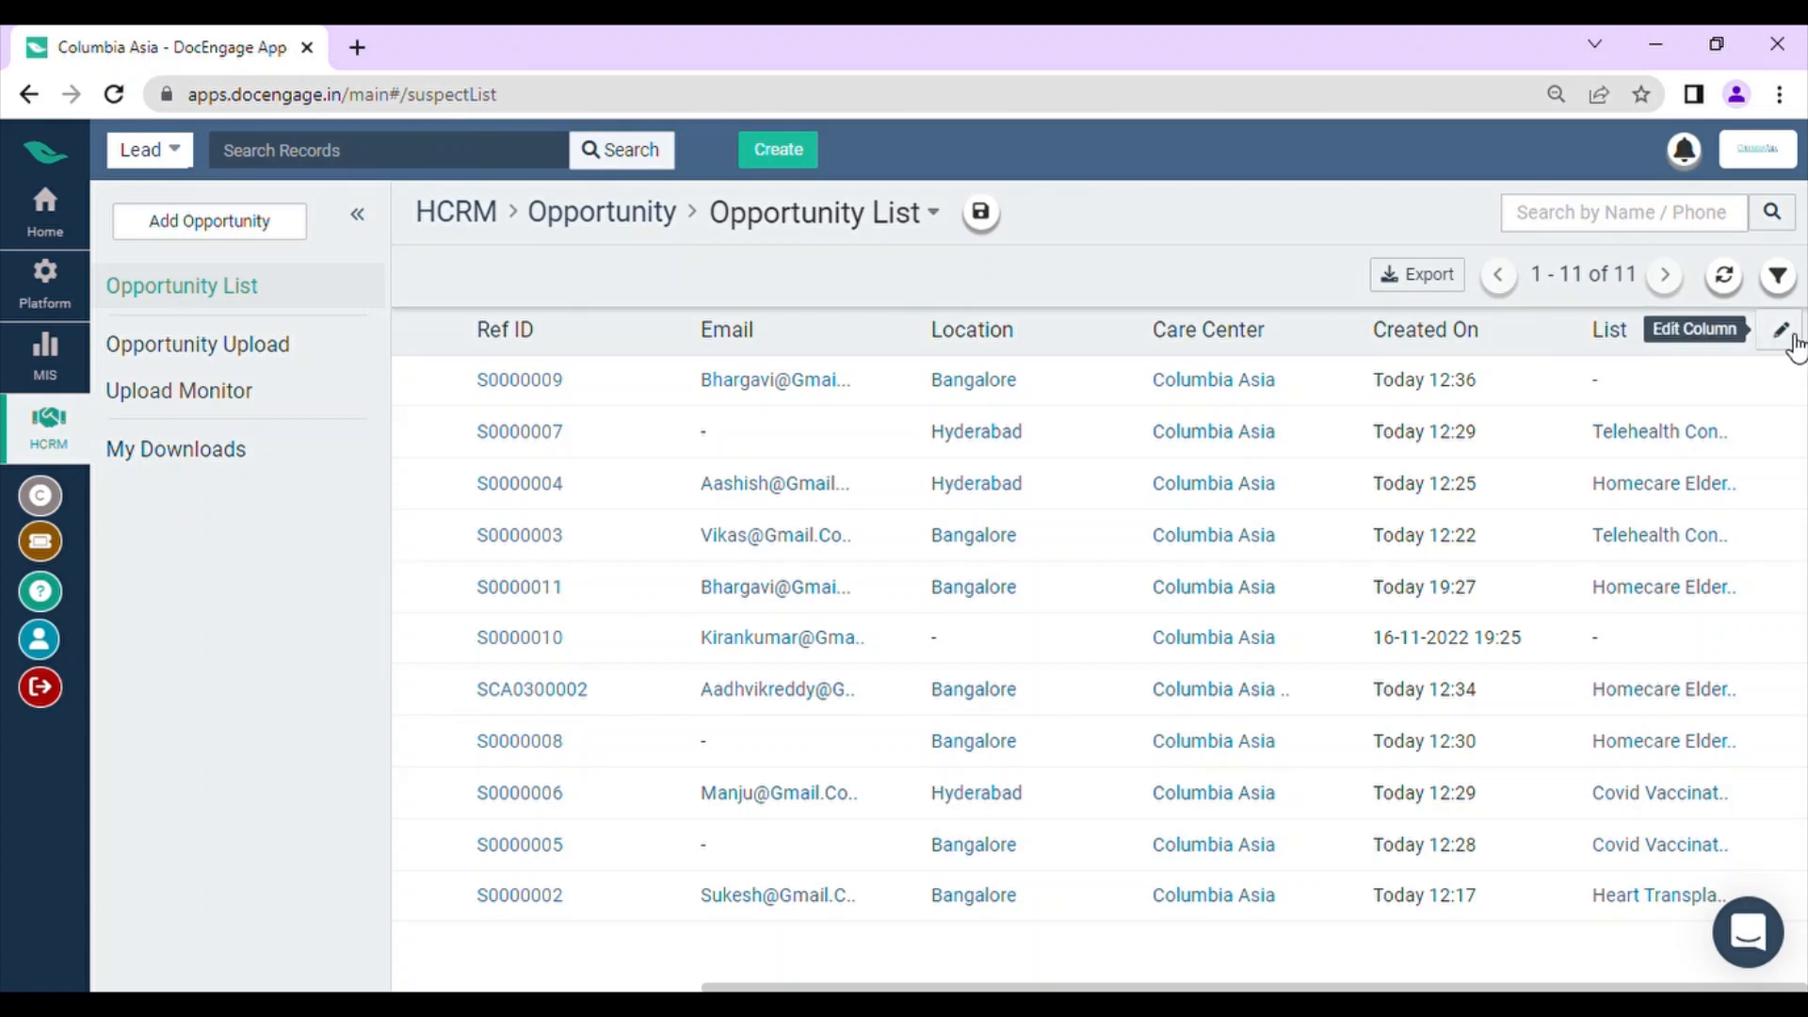
scroll(1788, 344, left, 5)
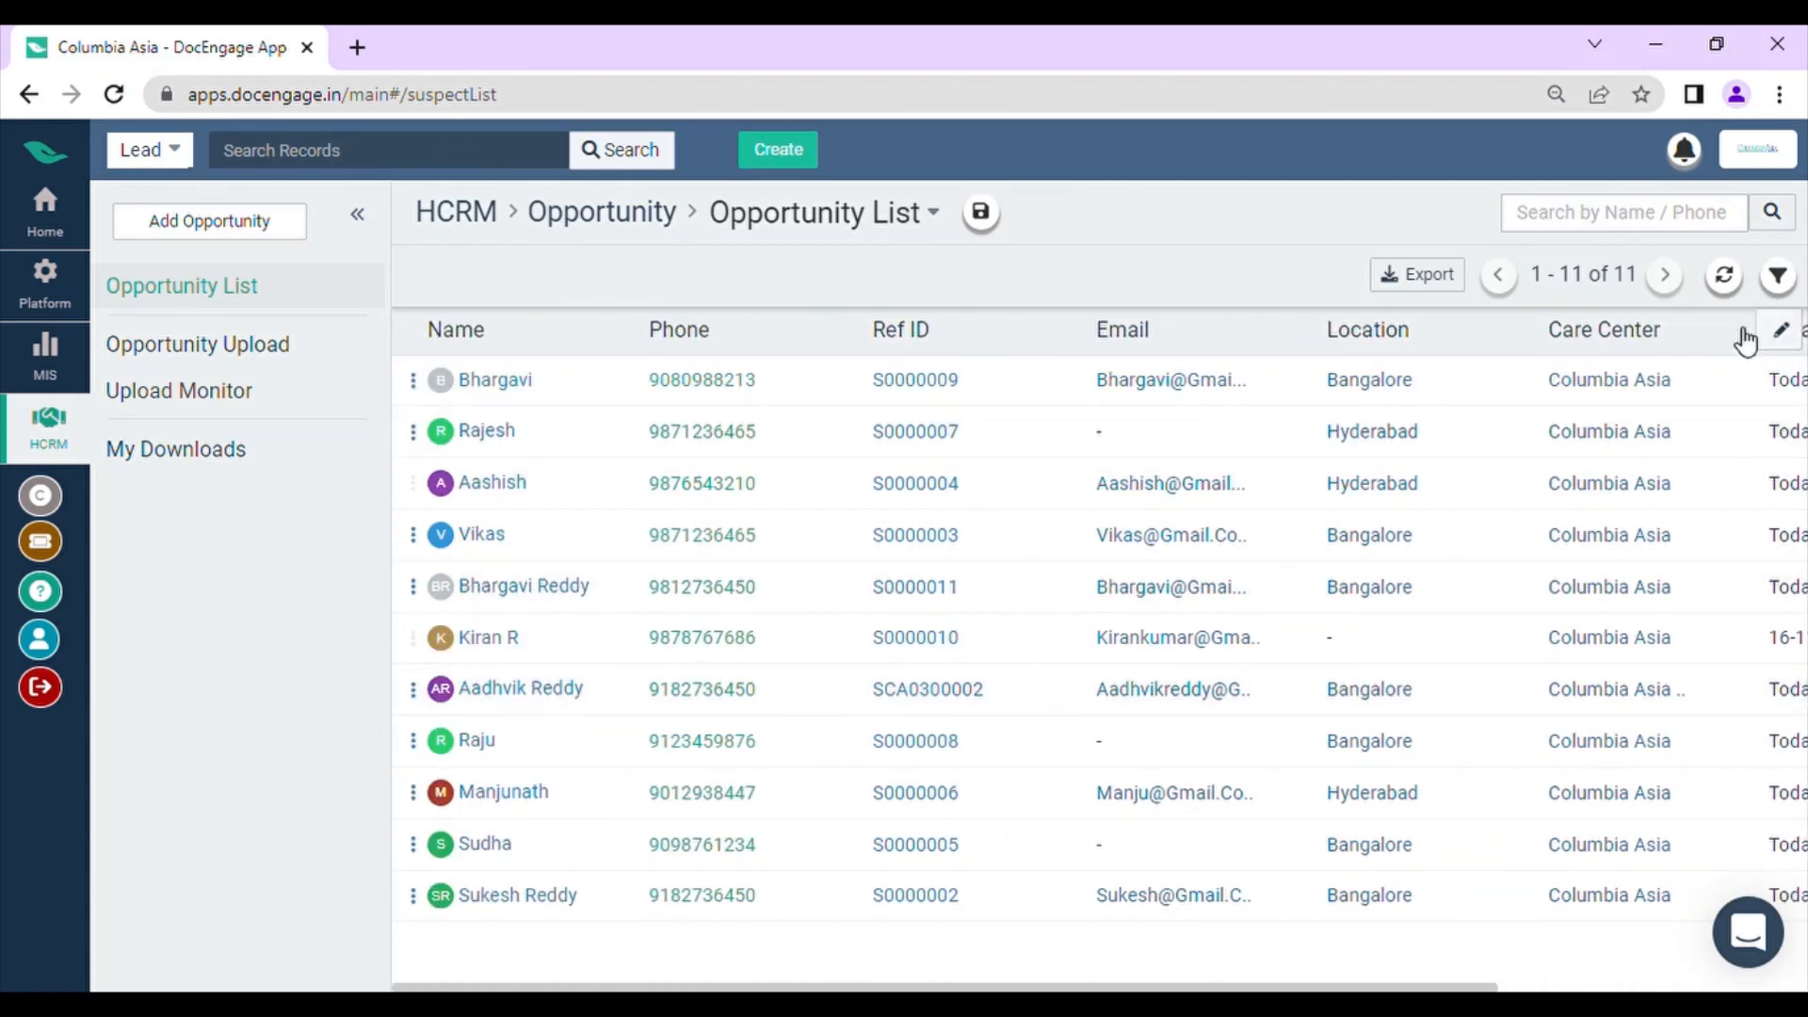
Step: Open the PatientEngmt module from the home page and review its data uploader instructions and upload monitor
click(47, 215)
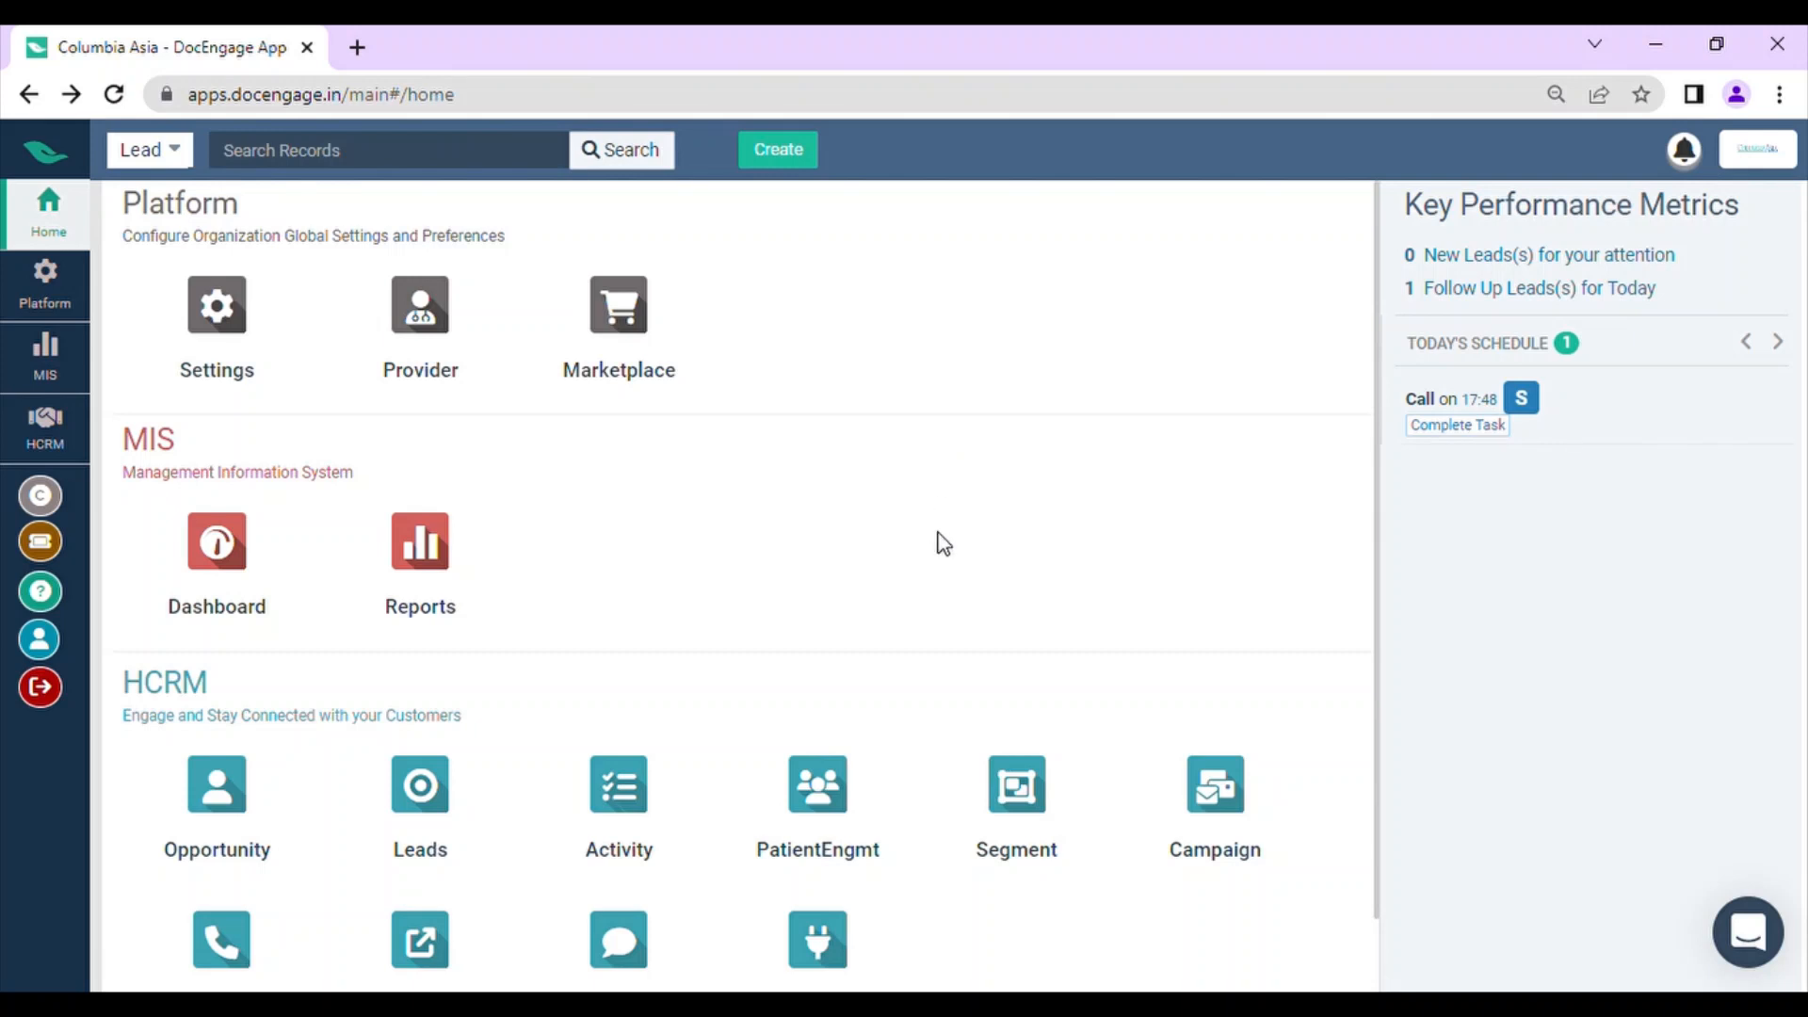
click(775, 829)
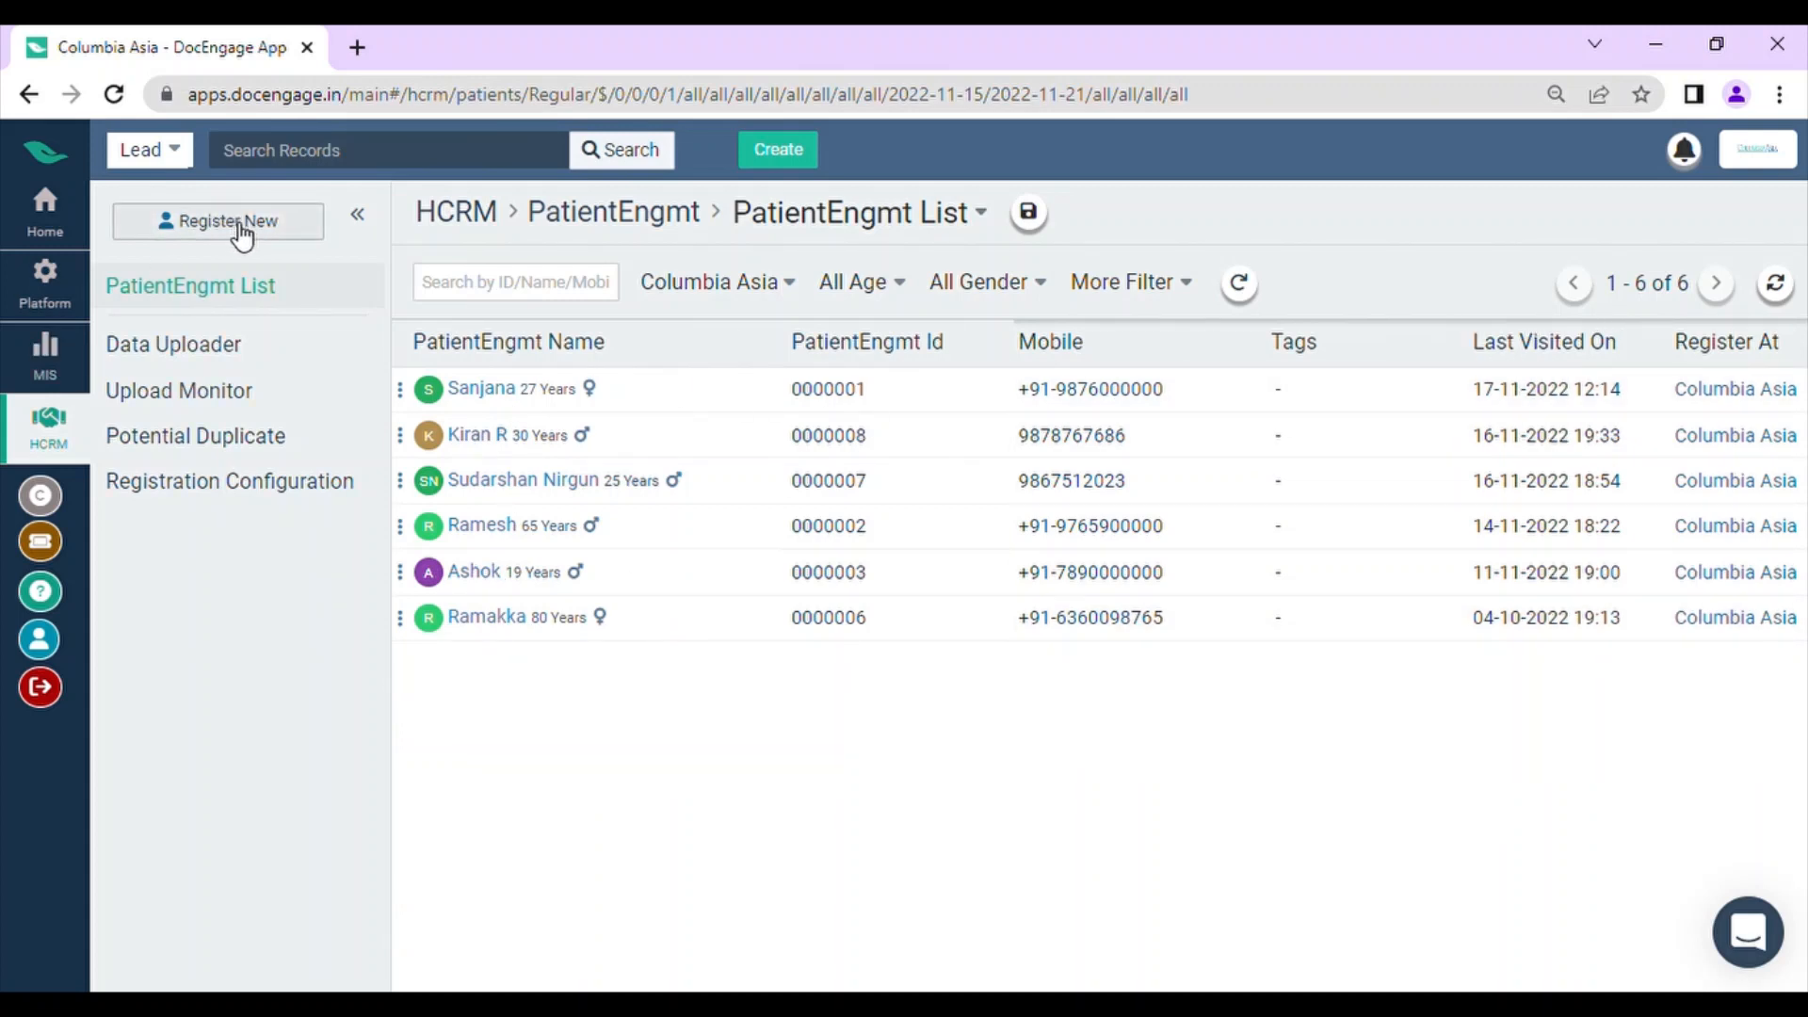
click(242, 351)
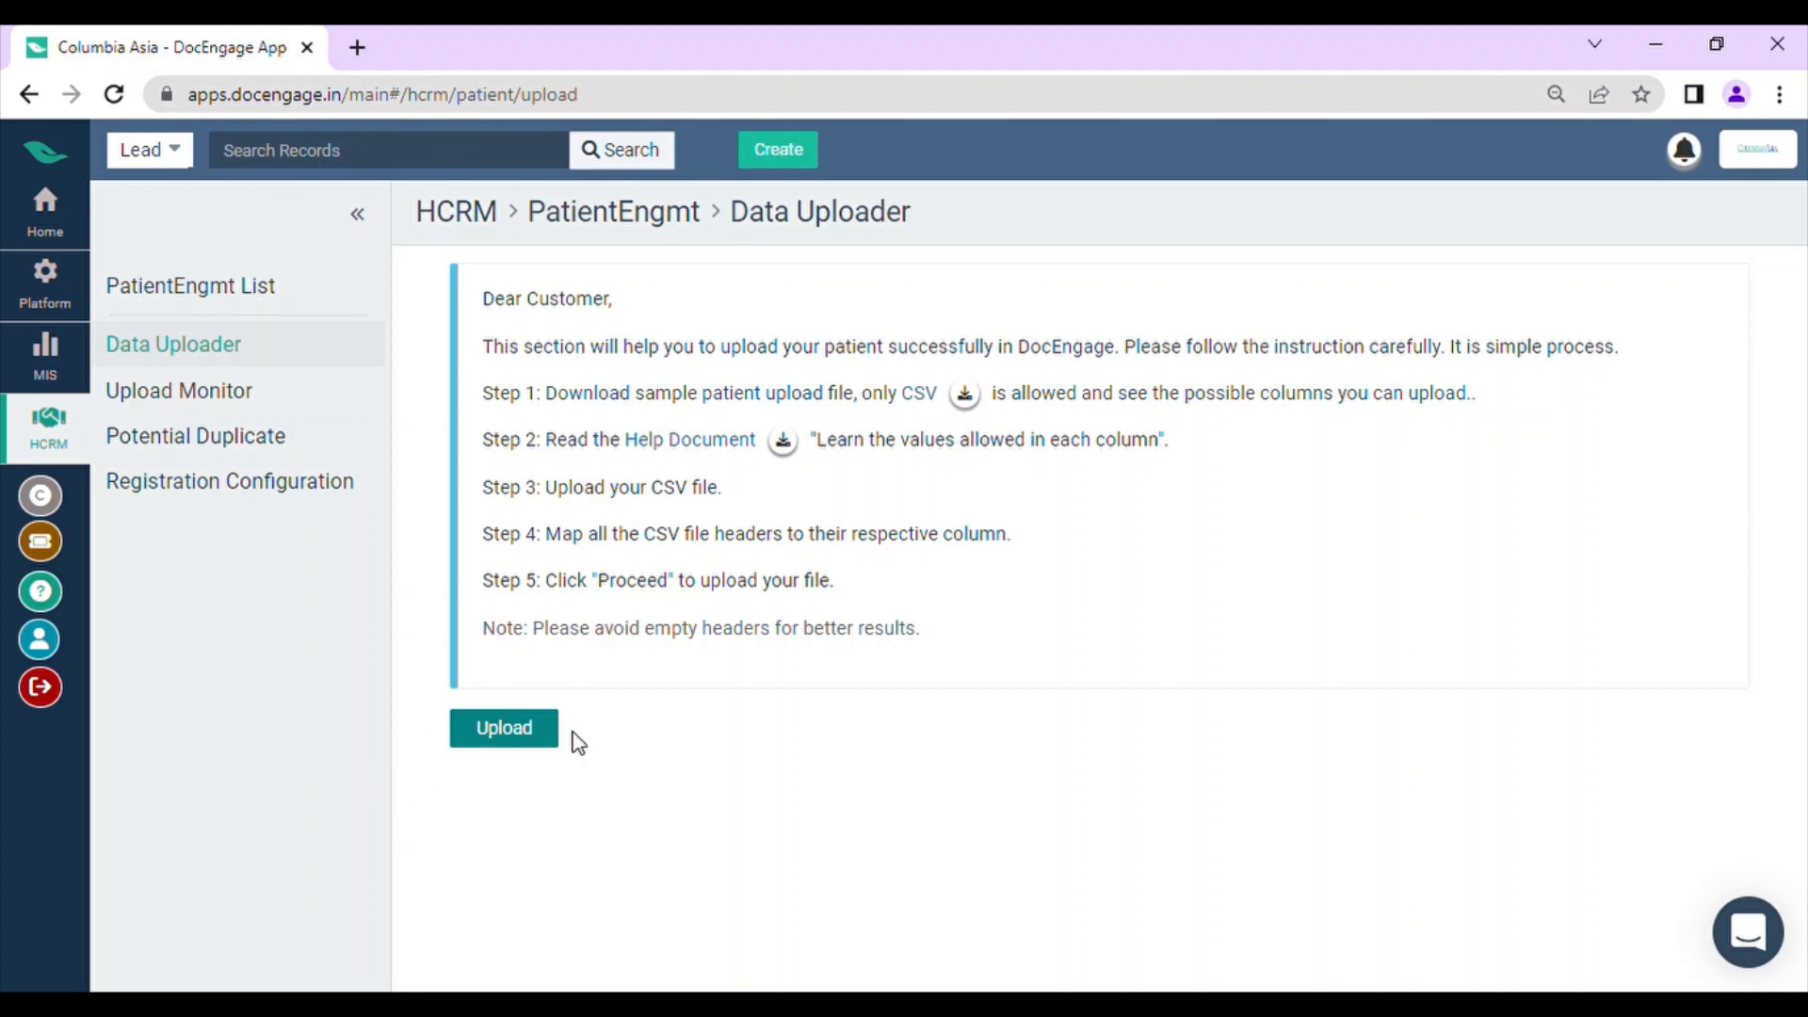
click(246, 402)
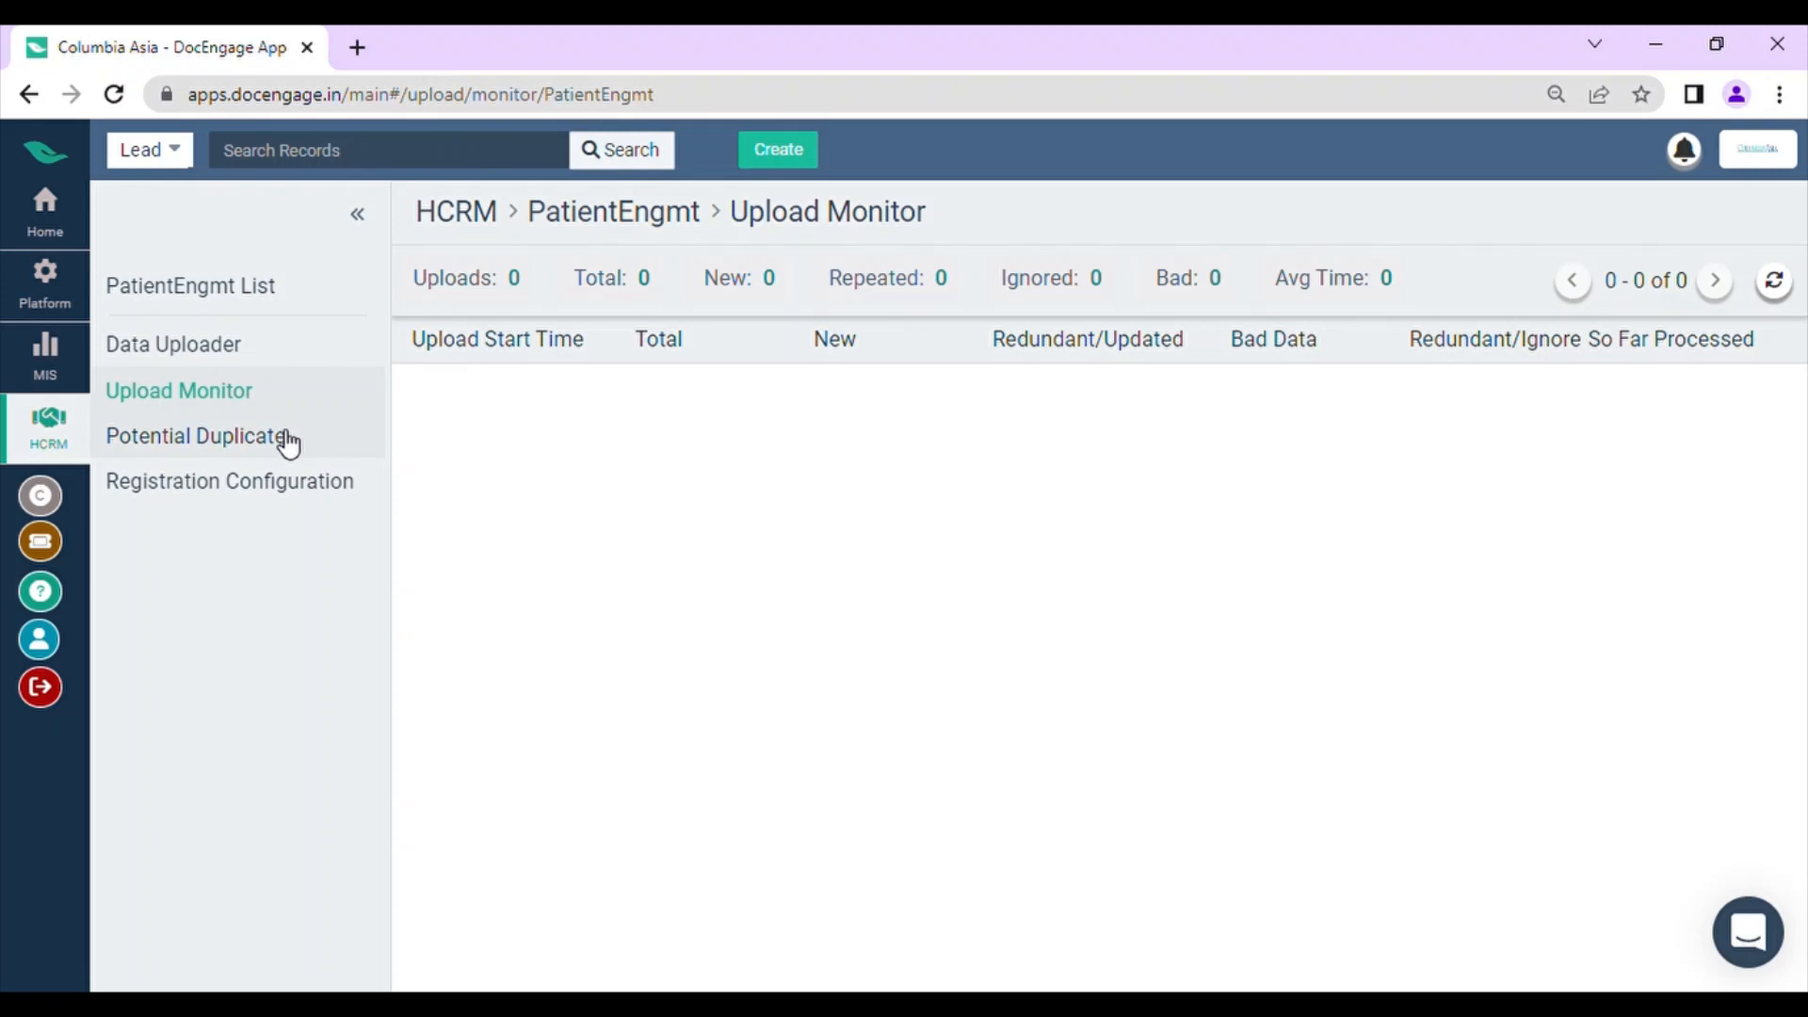
Step: Return to the PatientEngmt list and view its segment saving form without saving a segment
click(312, 318)
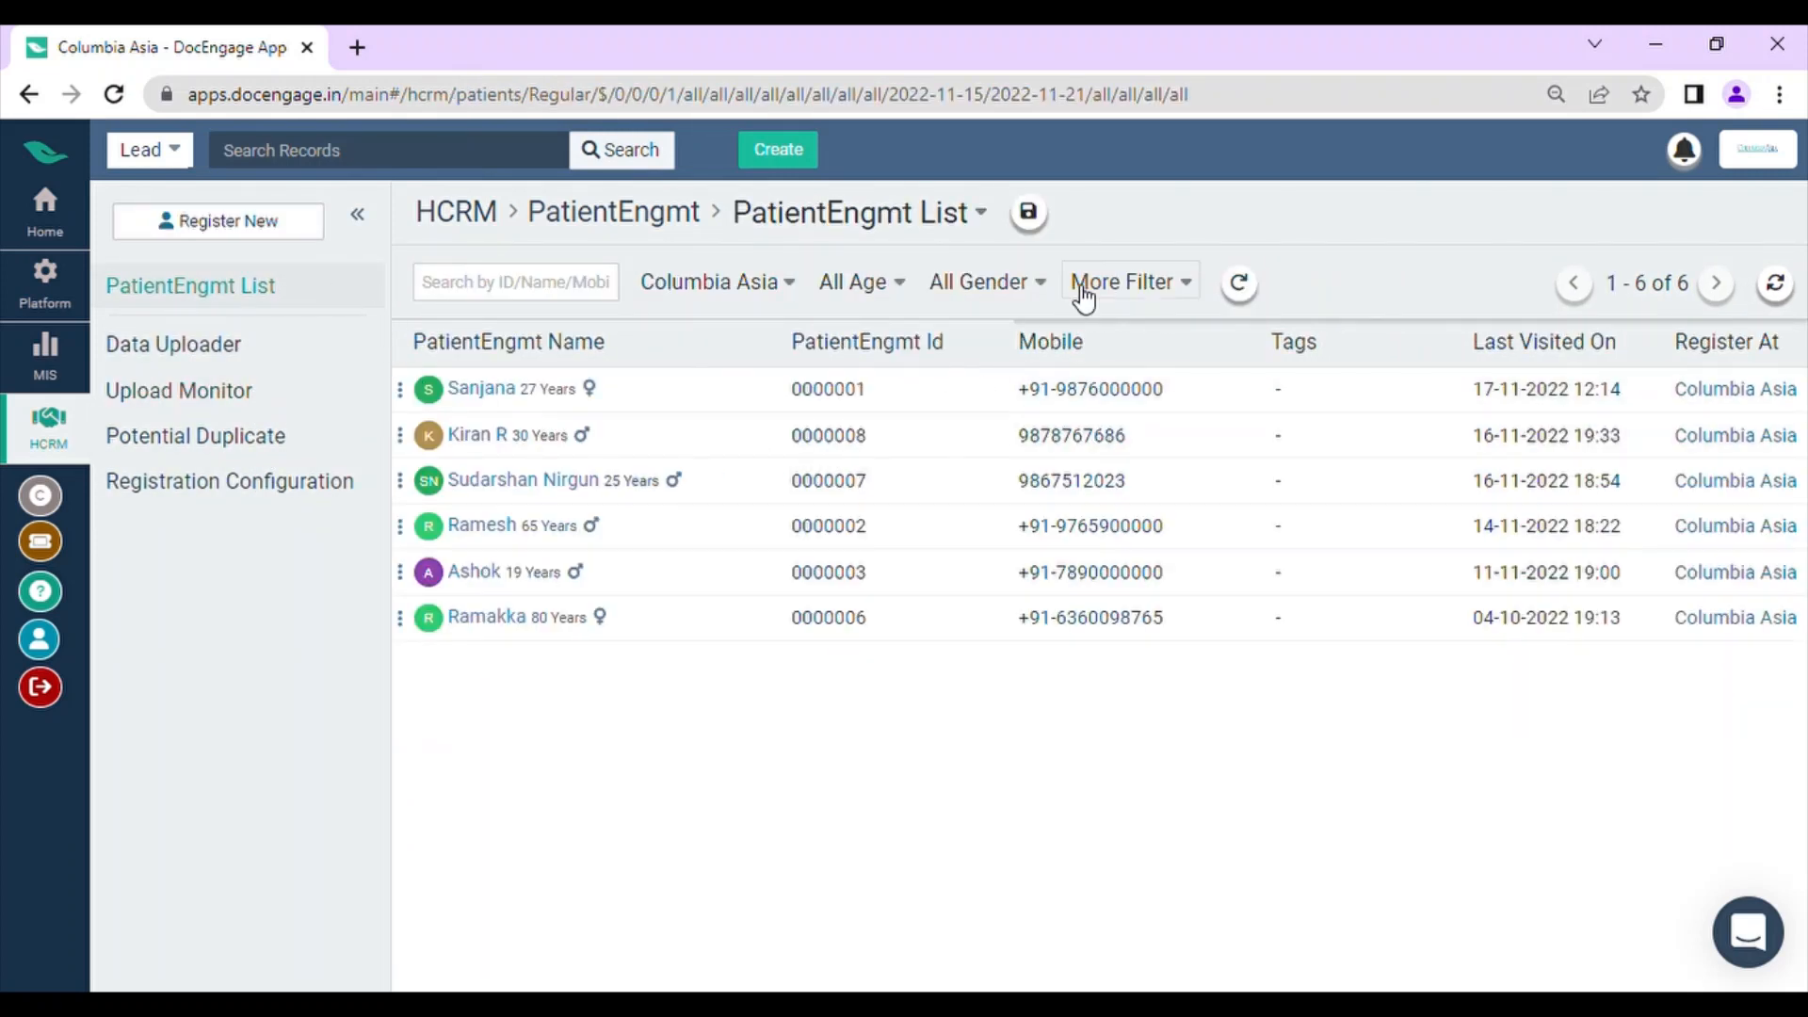
click(1036, 213)
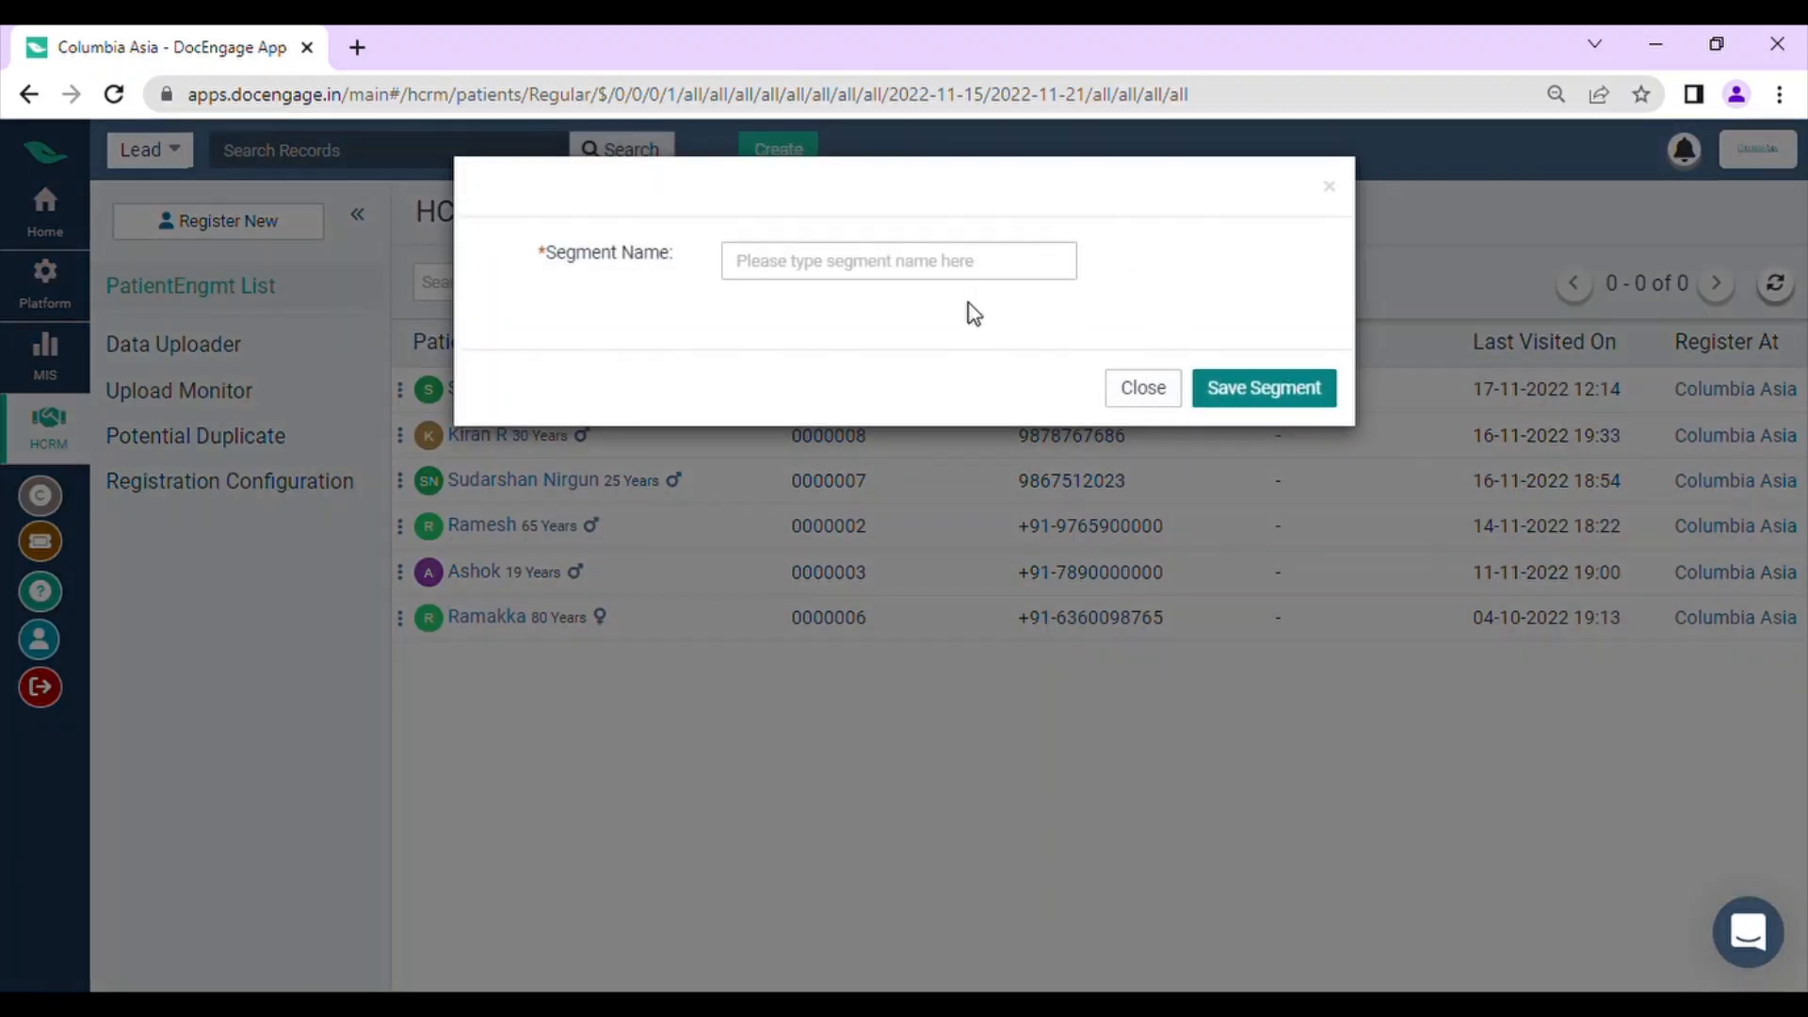
click(1161, 389)
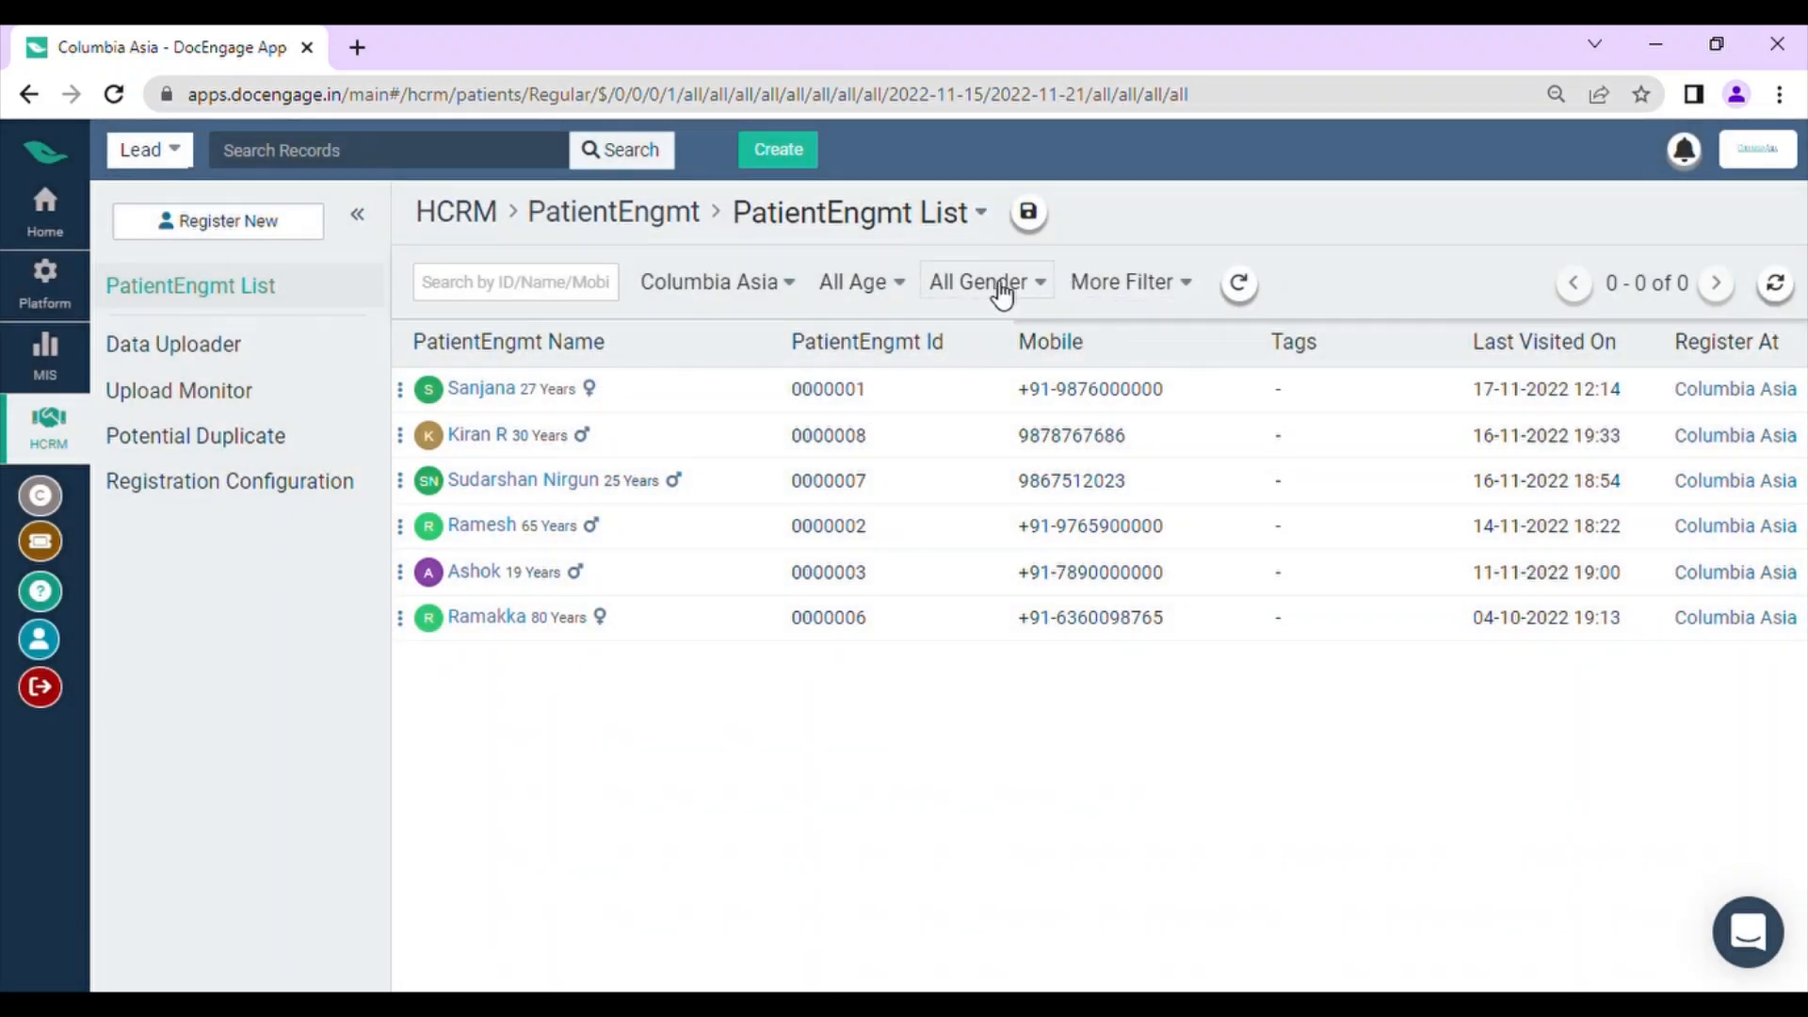
Step: Filter the PatientEngmt list by gender Female, care center Columbia Asia and age range 21-40
click(970, 286)
click(1010, 456)
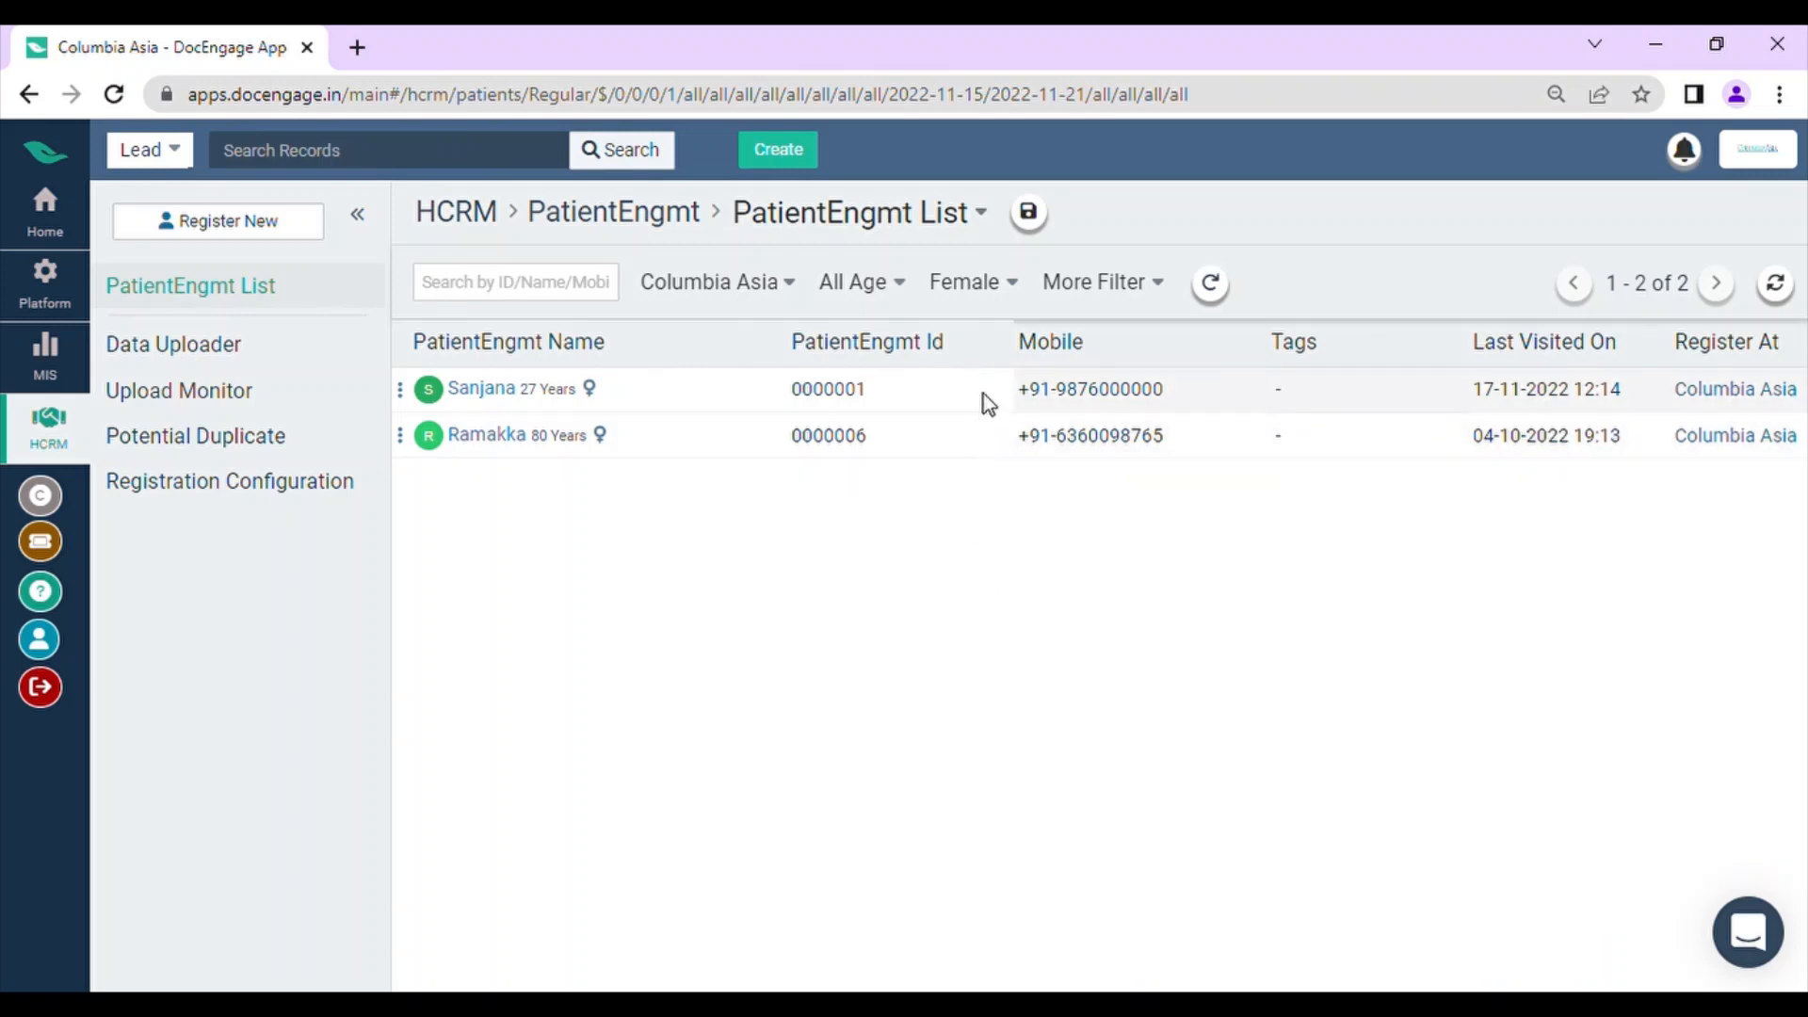
click(734, 294)
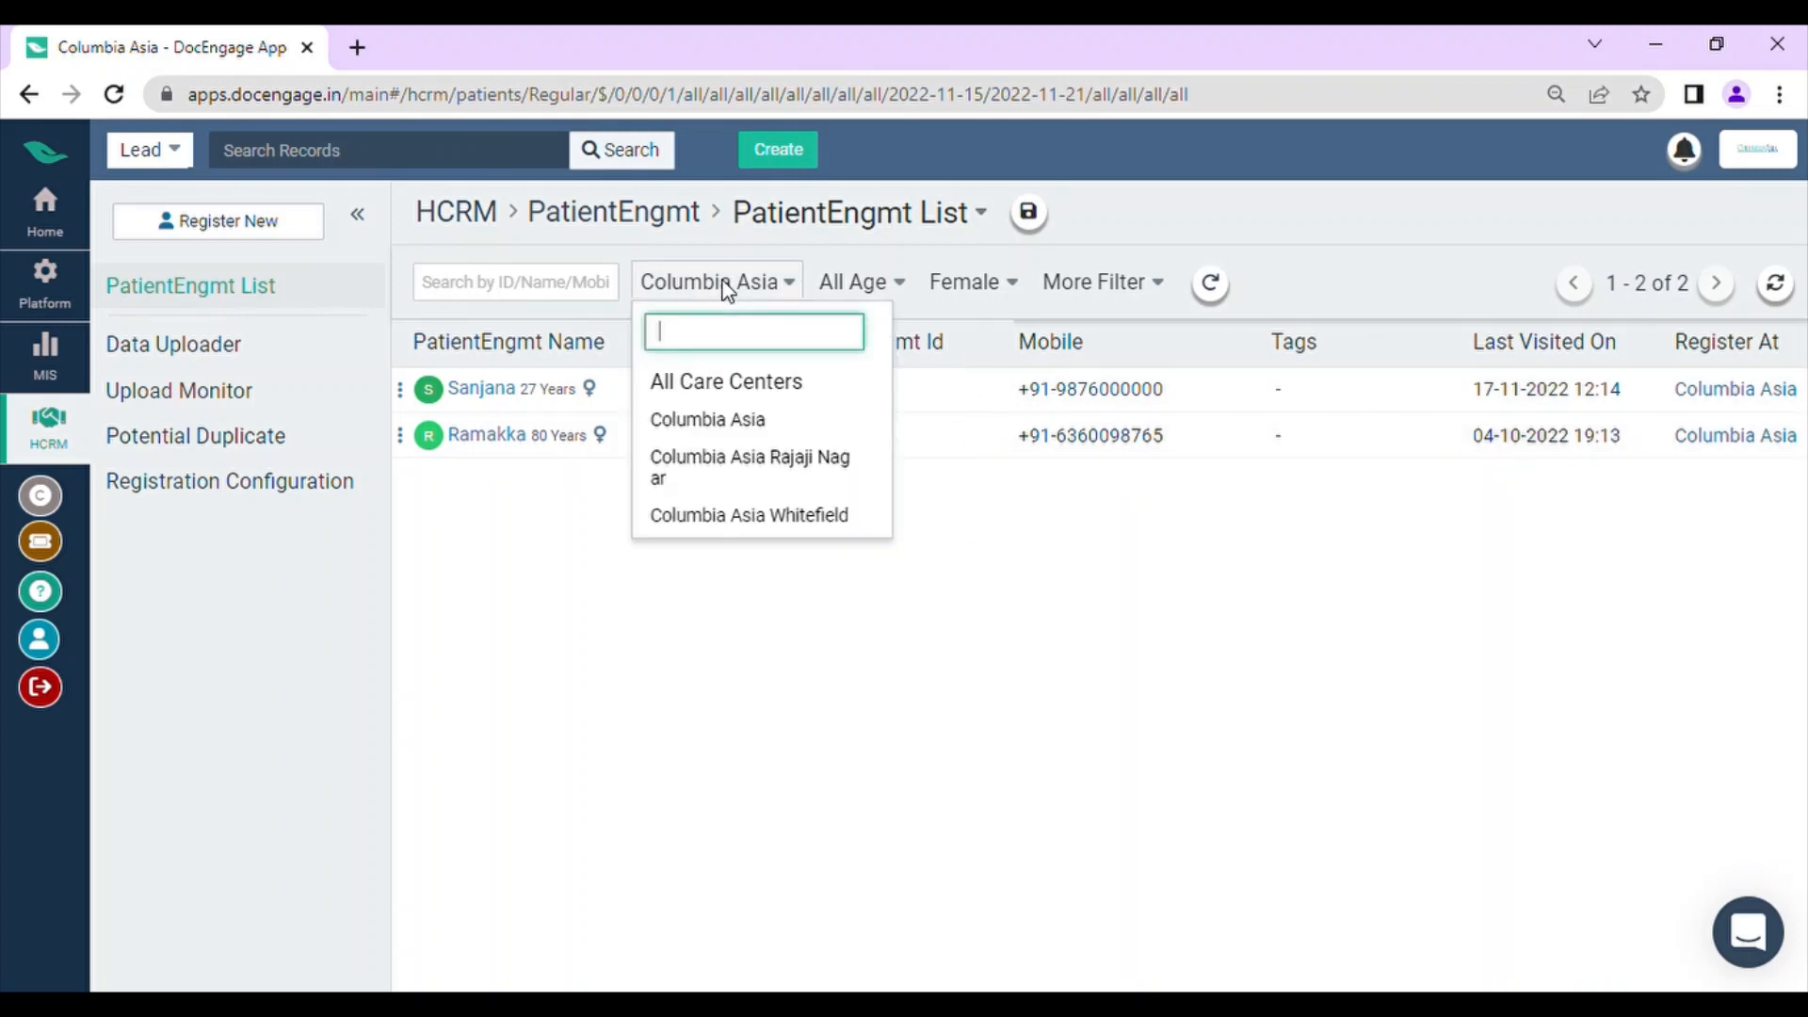
click(732, 419)
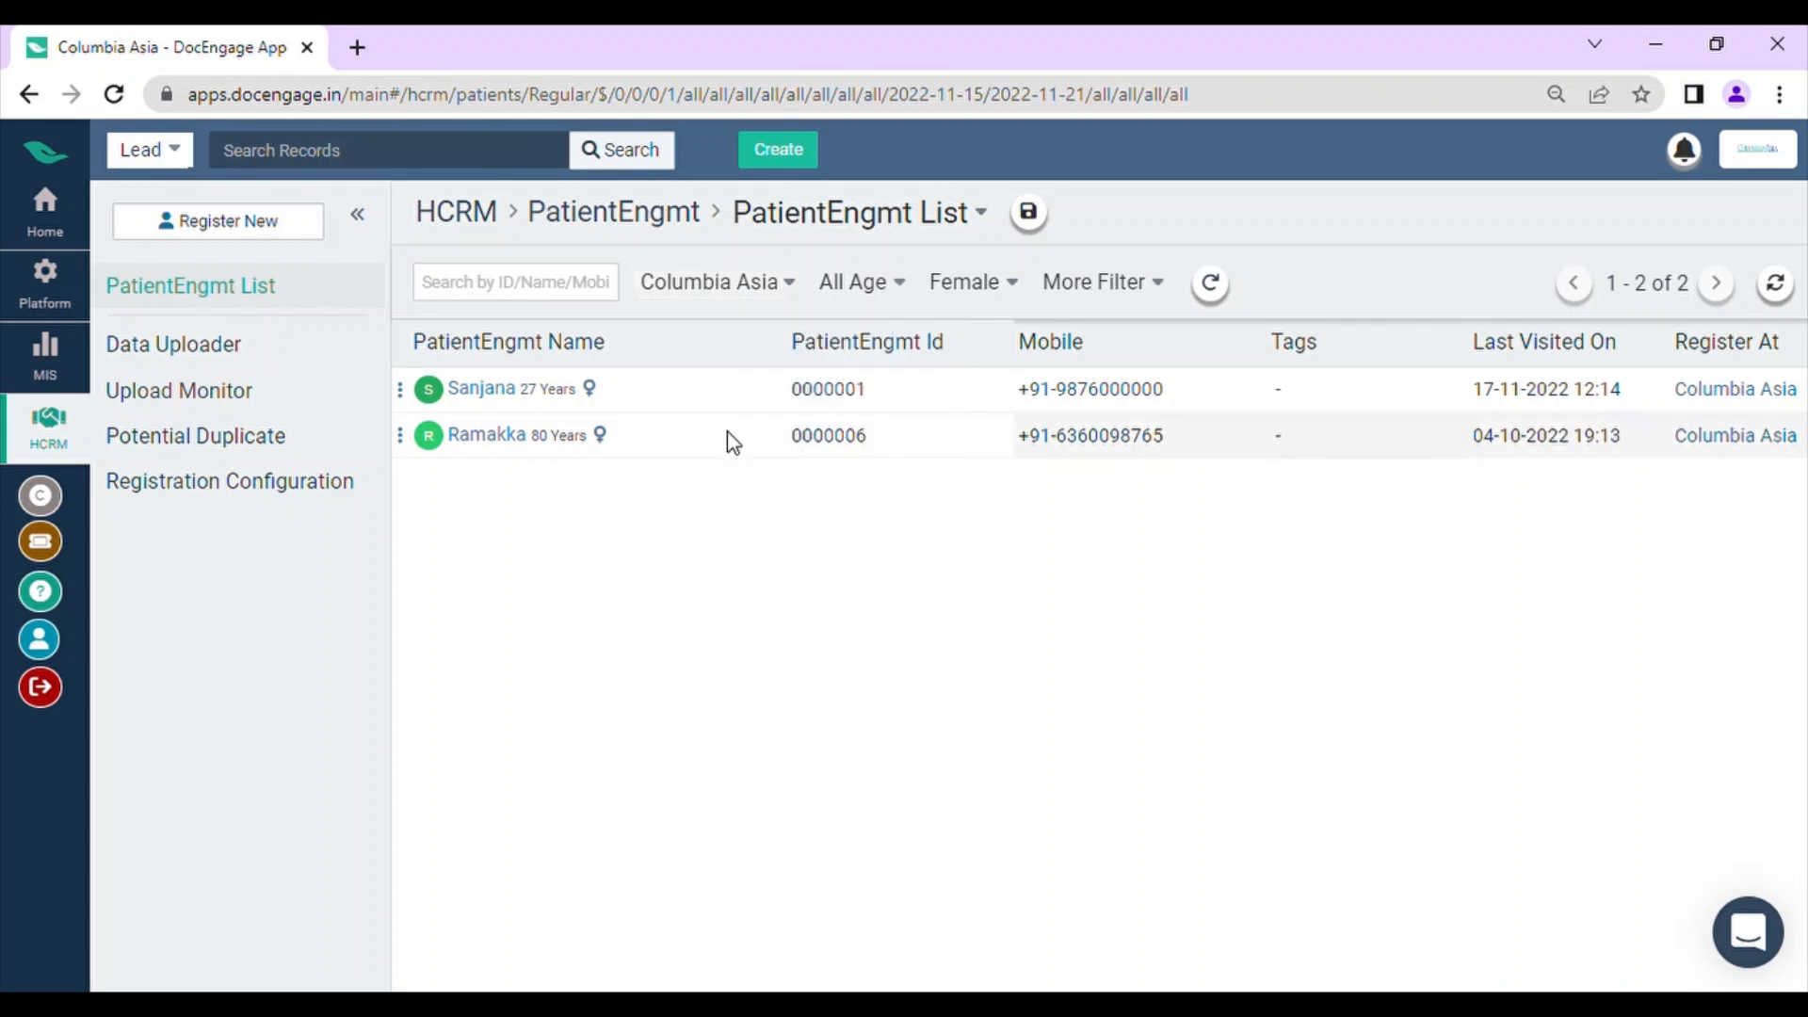
click(878, 281)
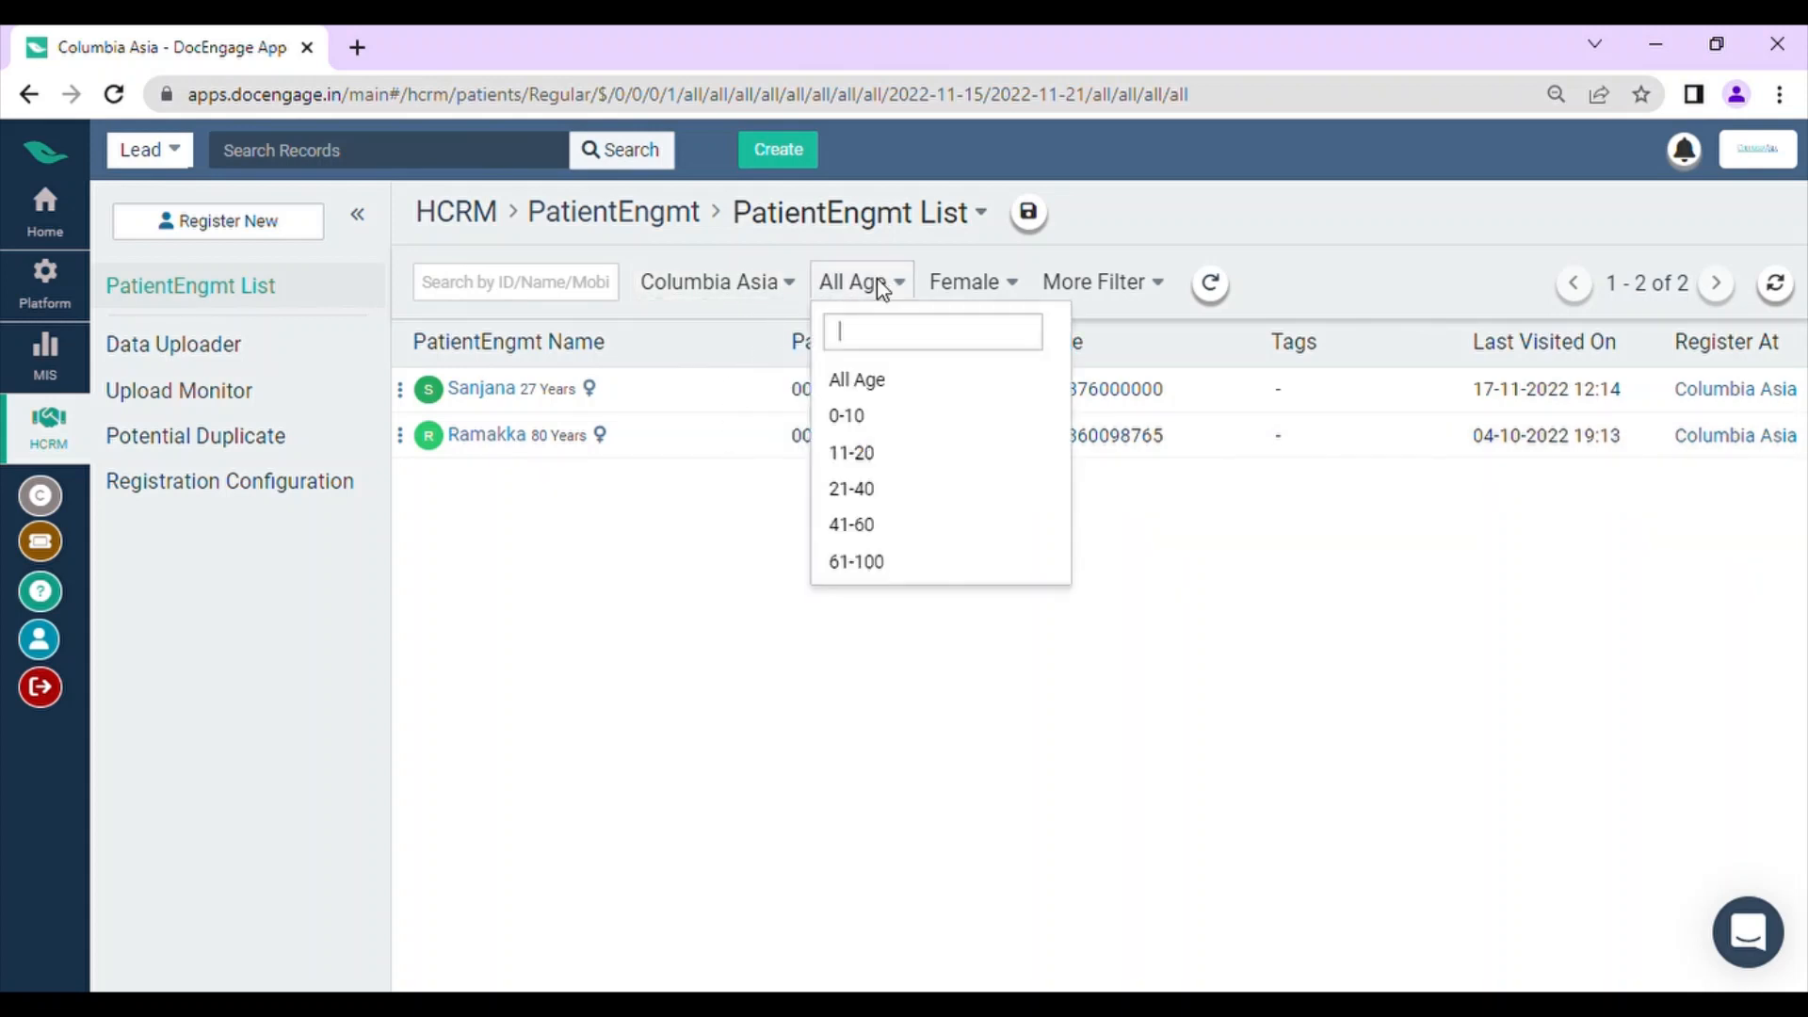
click(906, 495)
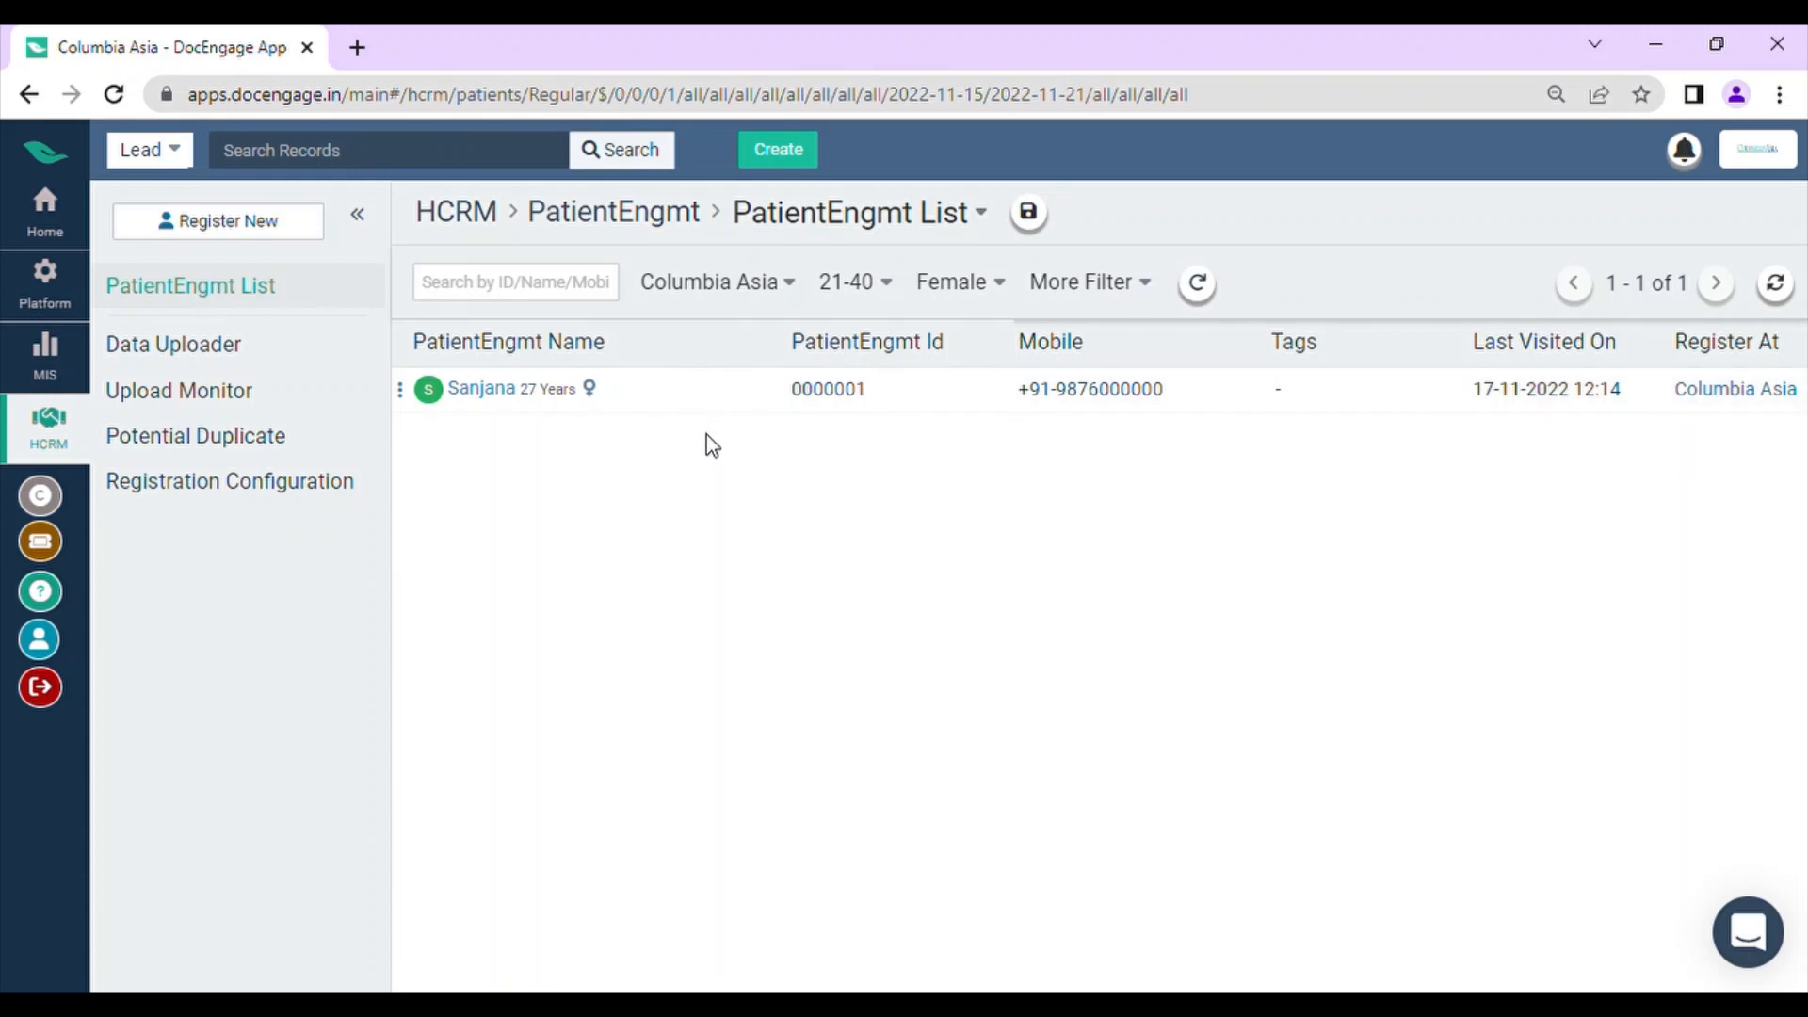
Step: Save the filtered patient list as a segment named "Female Patient 21-40 age Segment"
click(1033, 218)
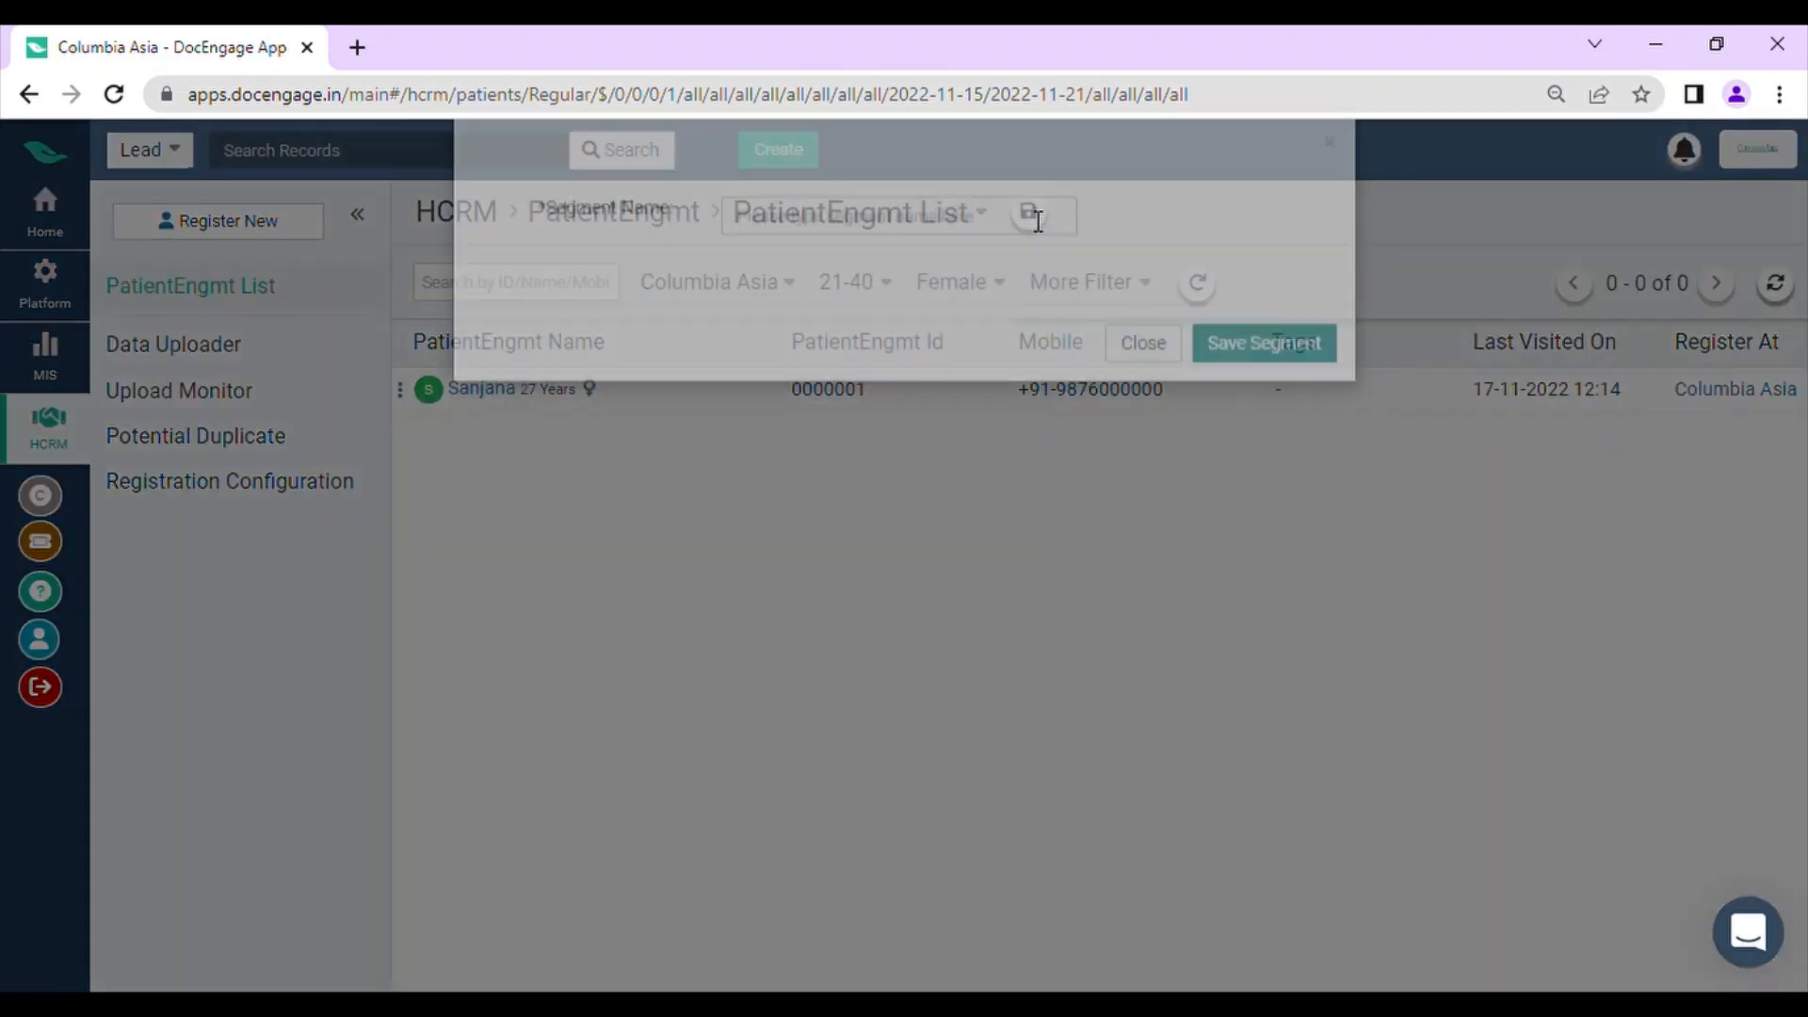
click(848, 273)
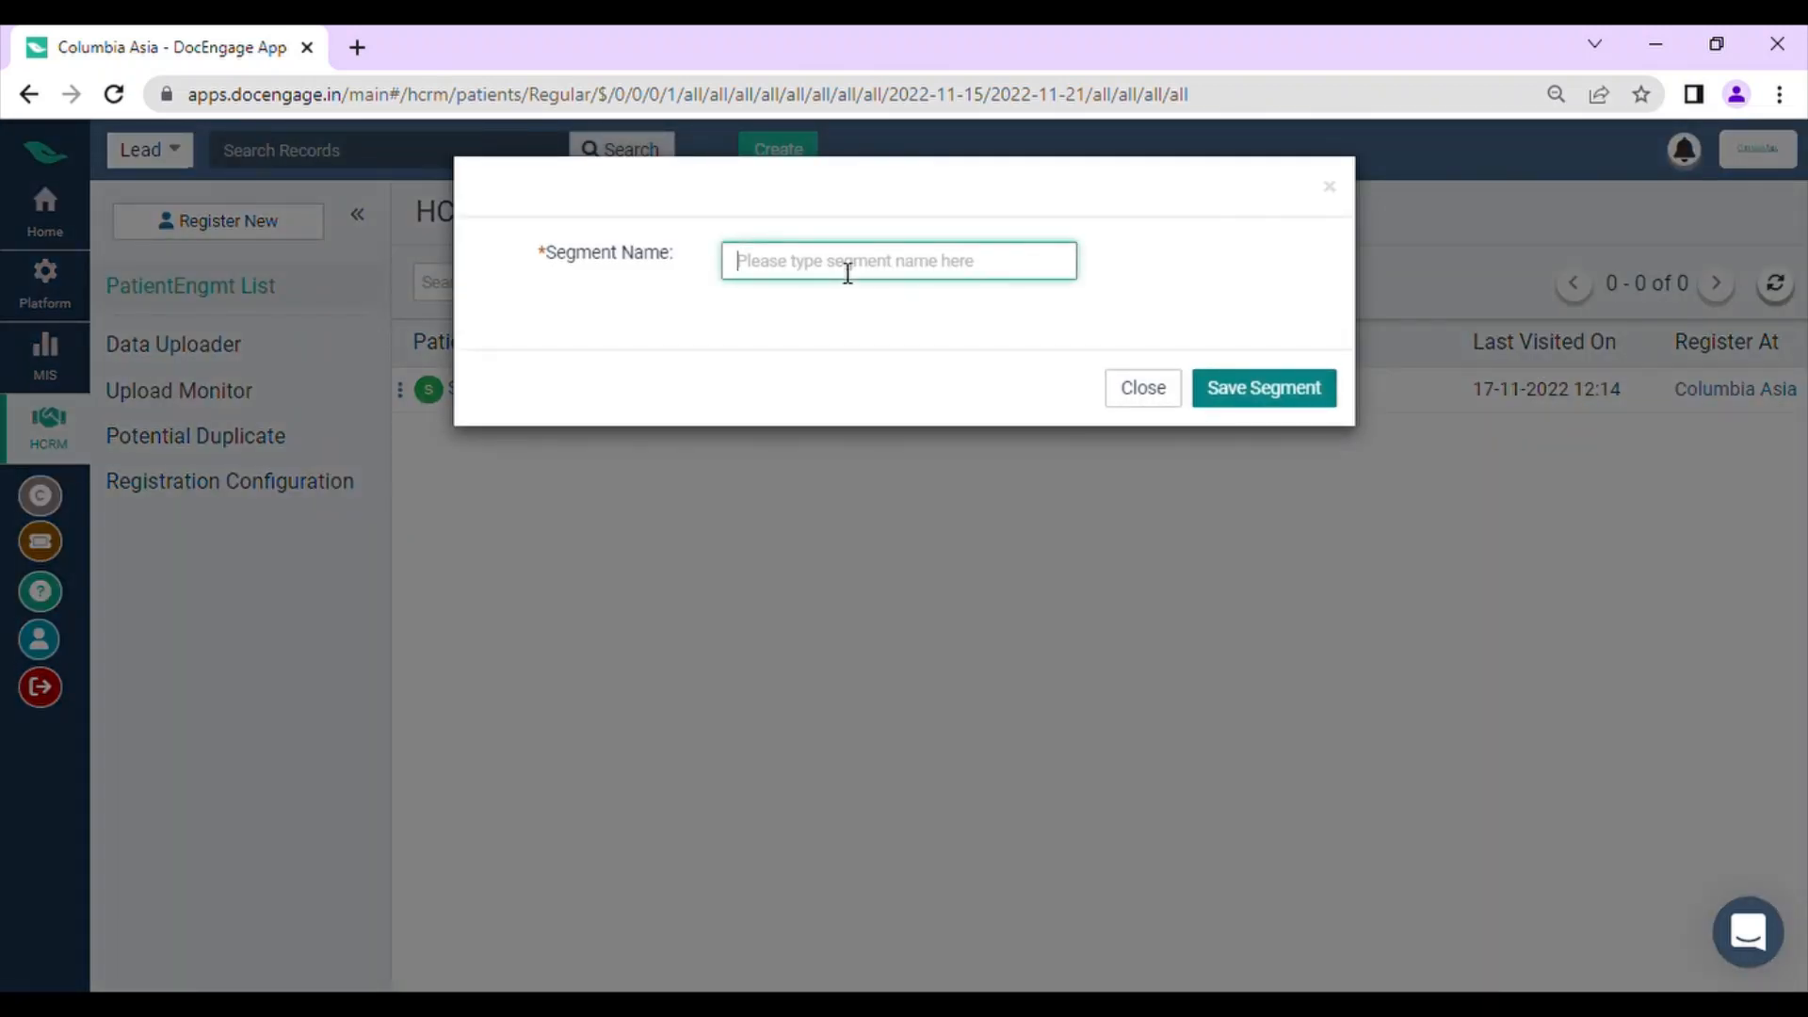
text(:Pat)
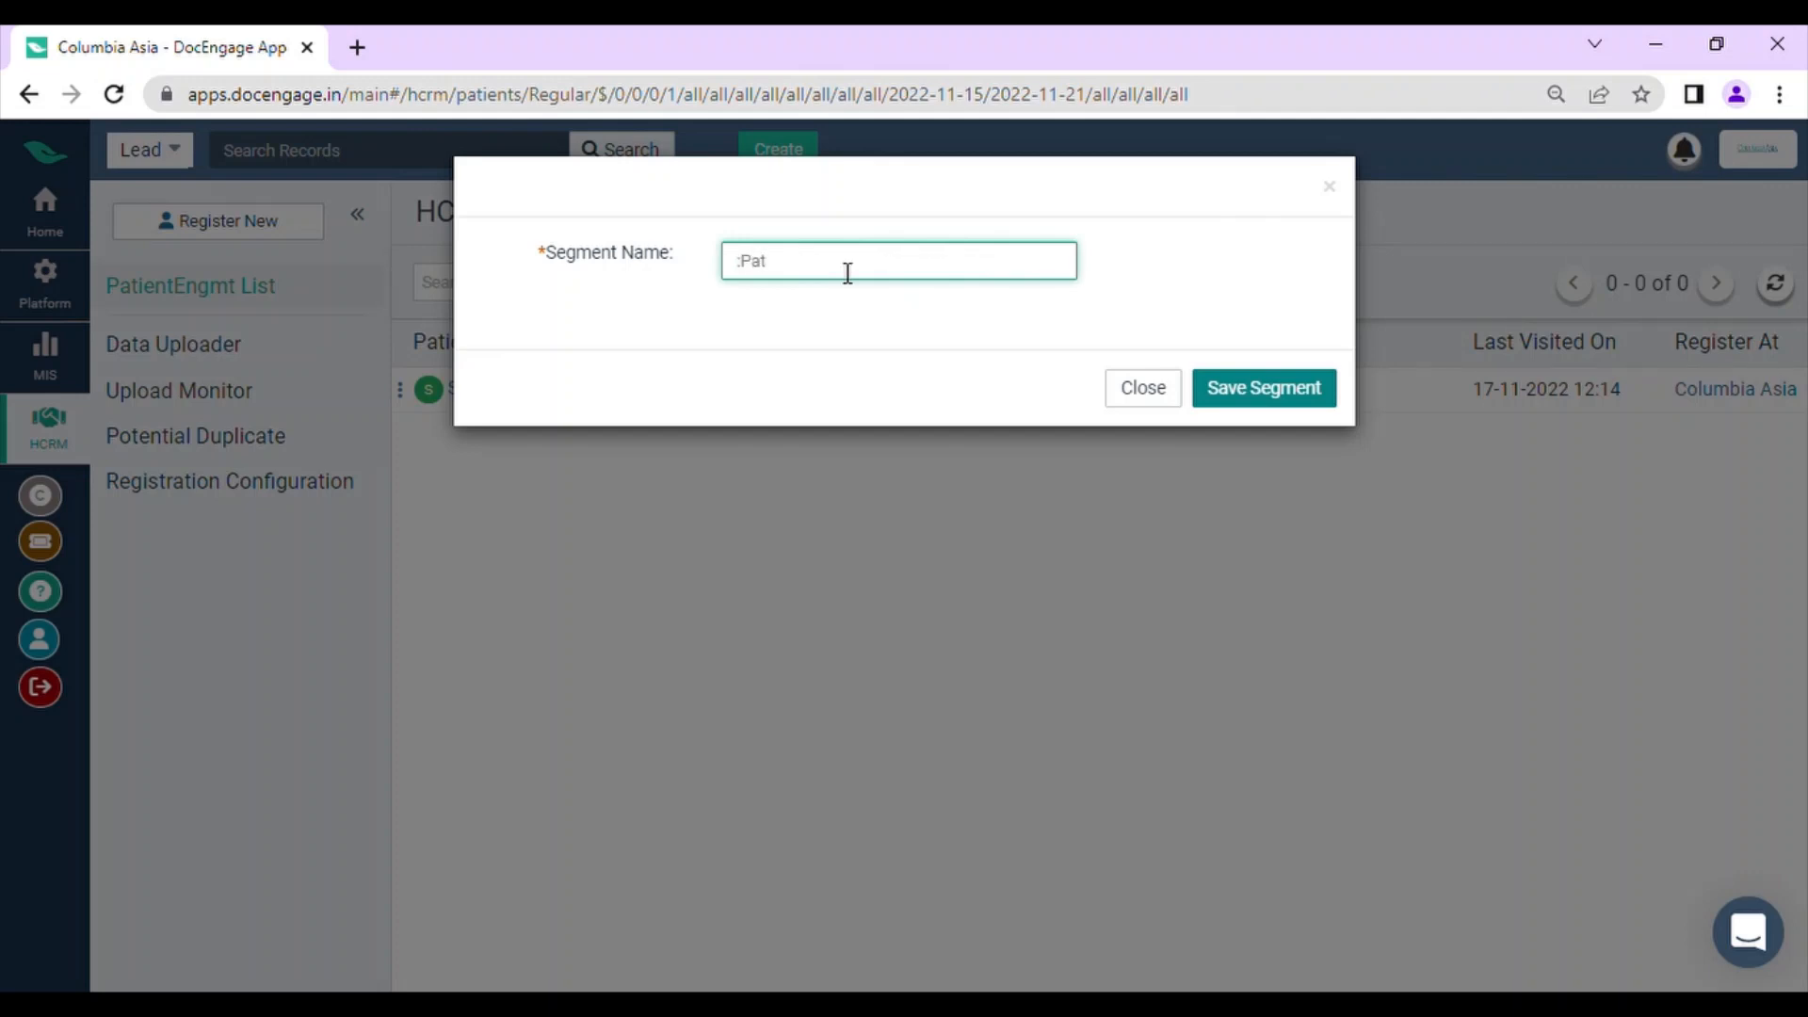
key(BackSpace)
text(Female Patient 21-40)
text(age Segment)
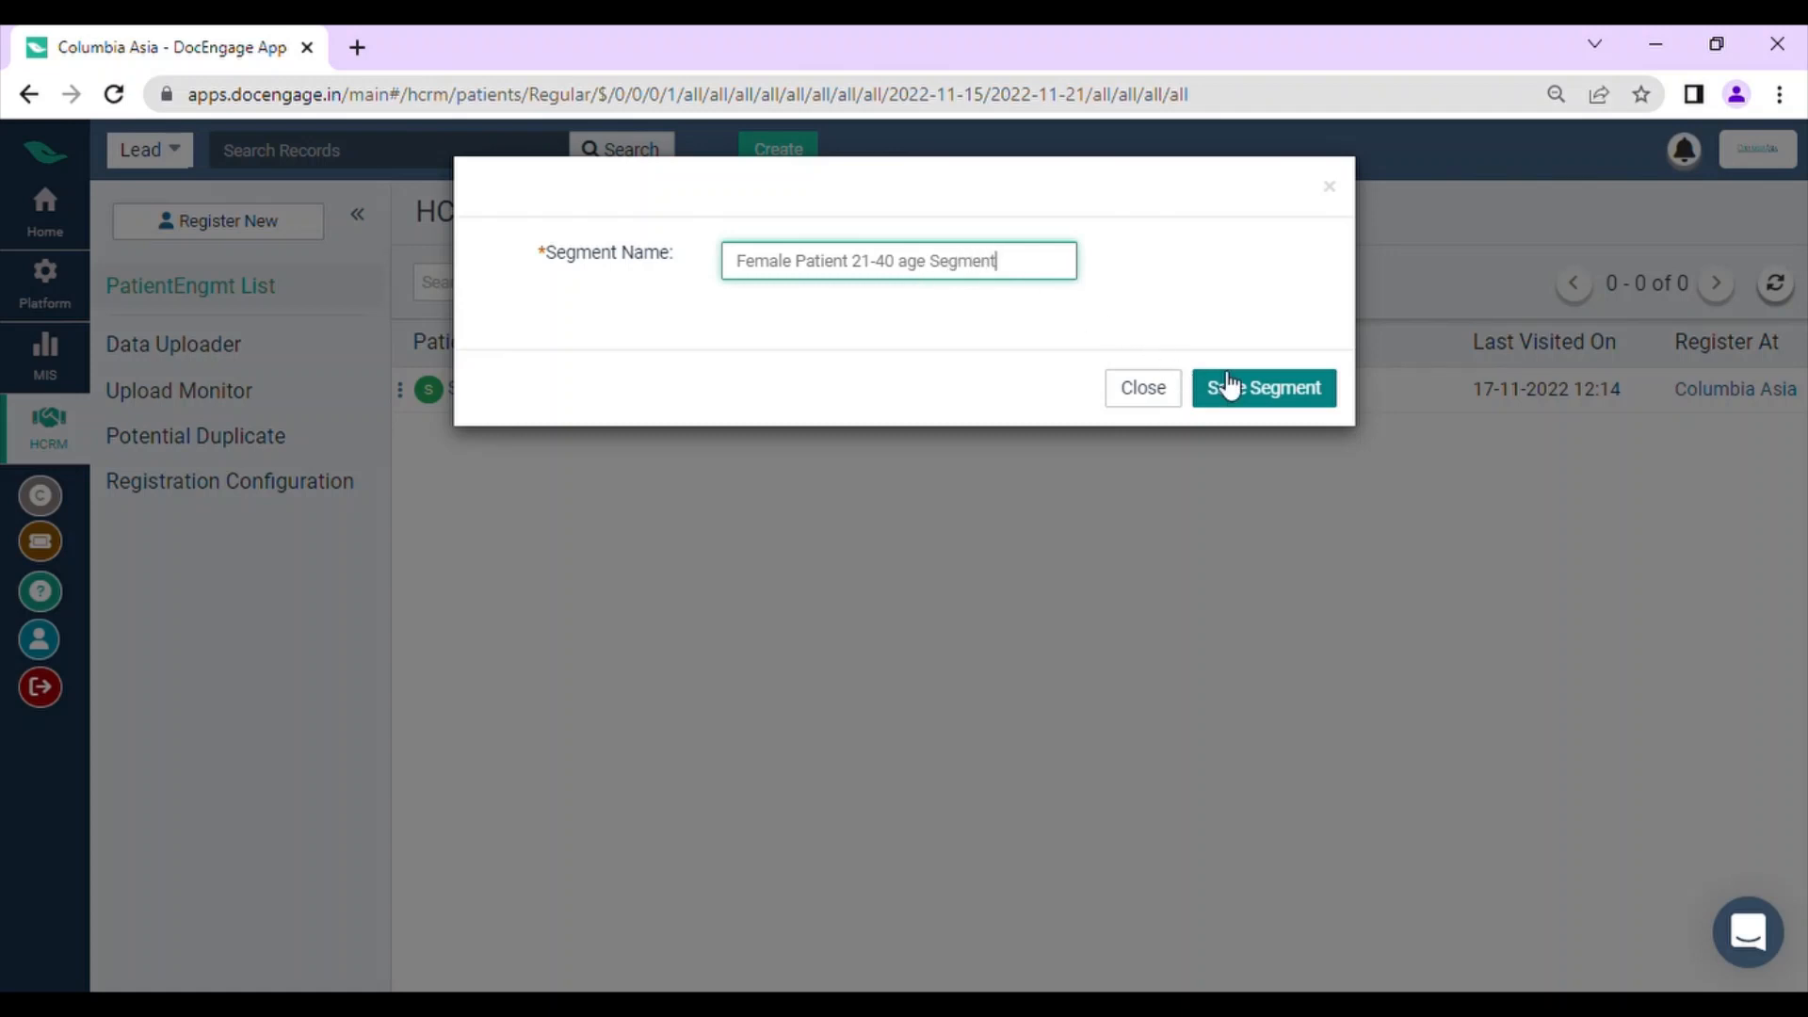
click(1252, 389)
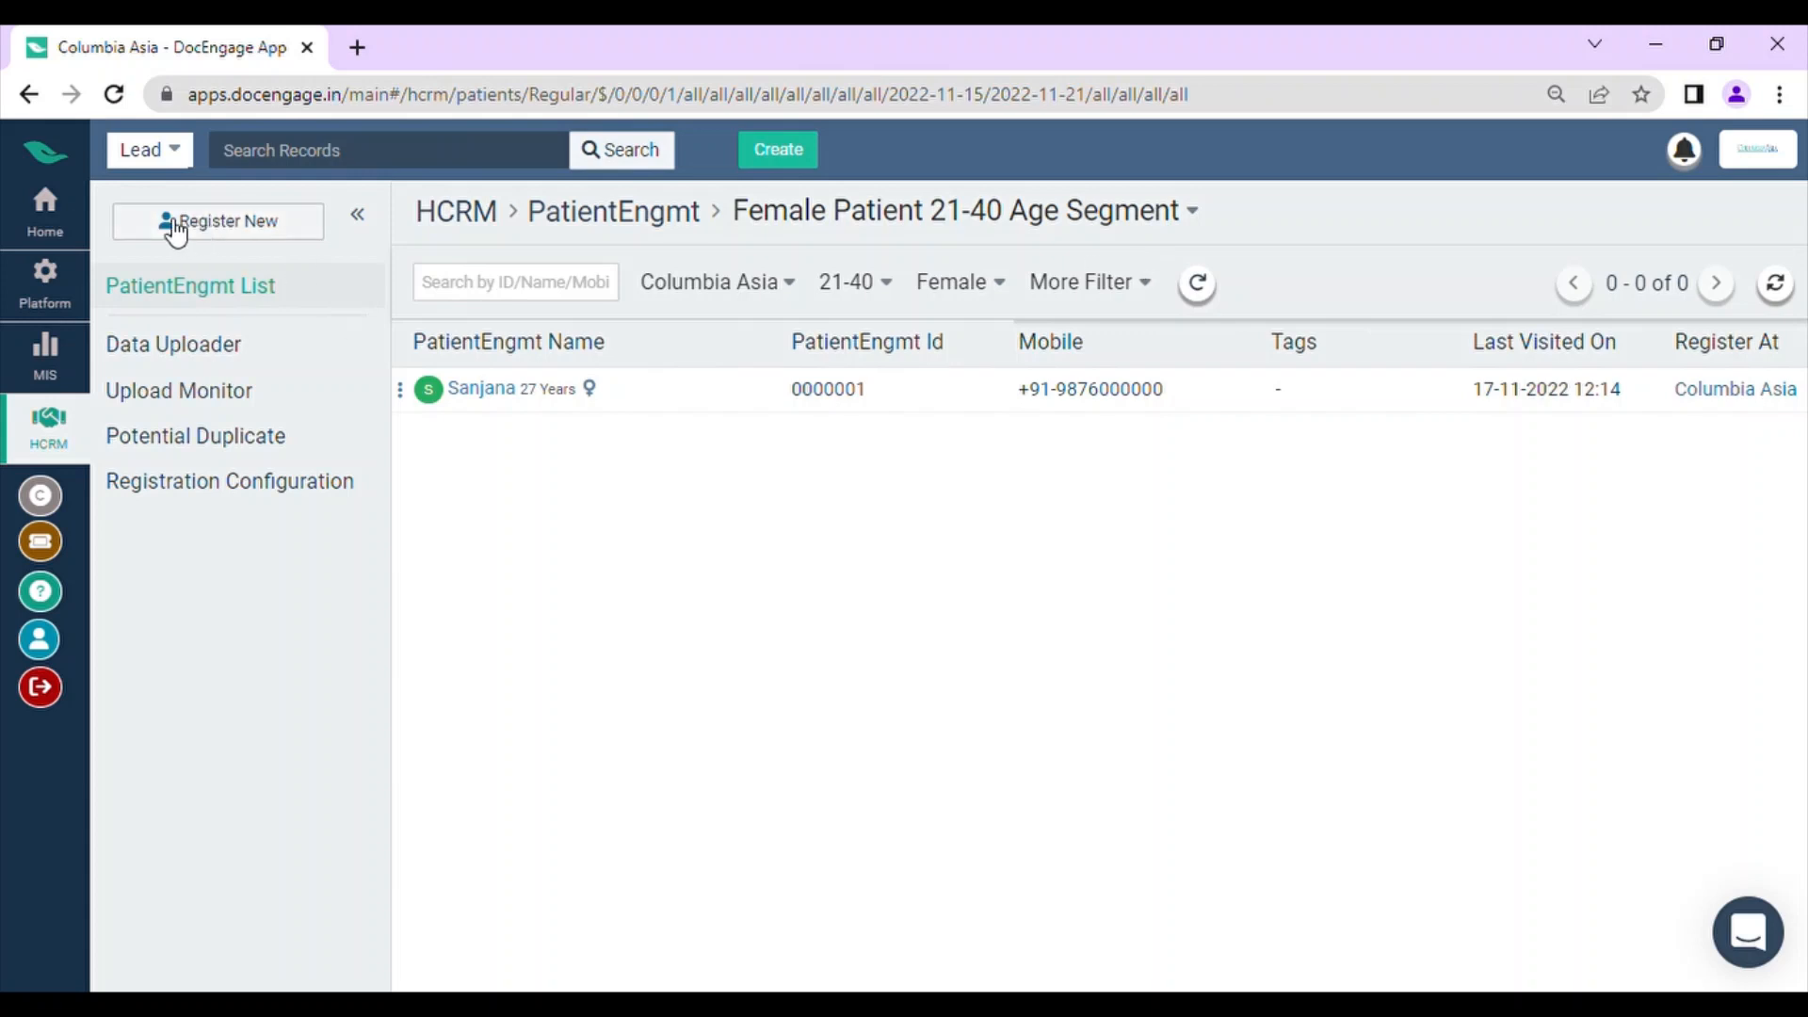
Step: Load the Lead New Status Segment in the Leads list and delete that segment
click(47, 222)
click(432, 826)
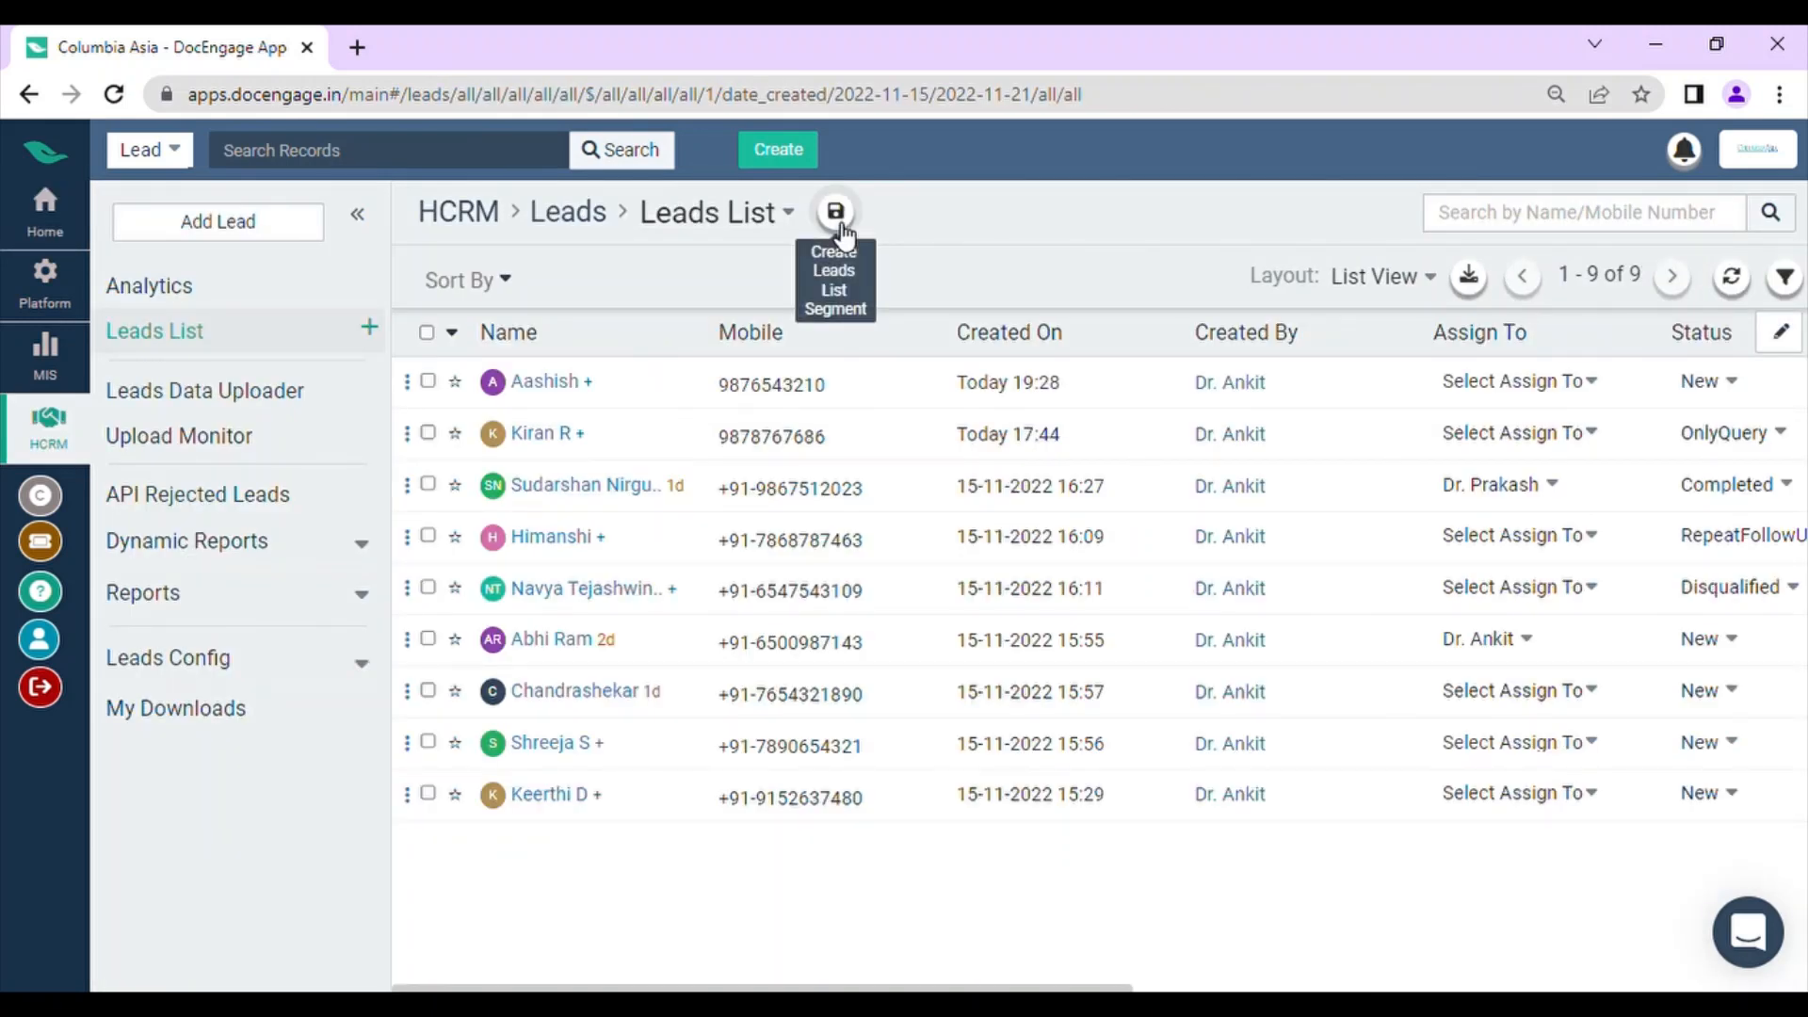
click(788, 214)
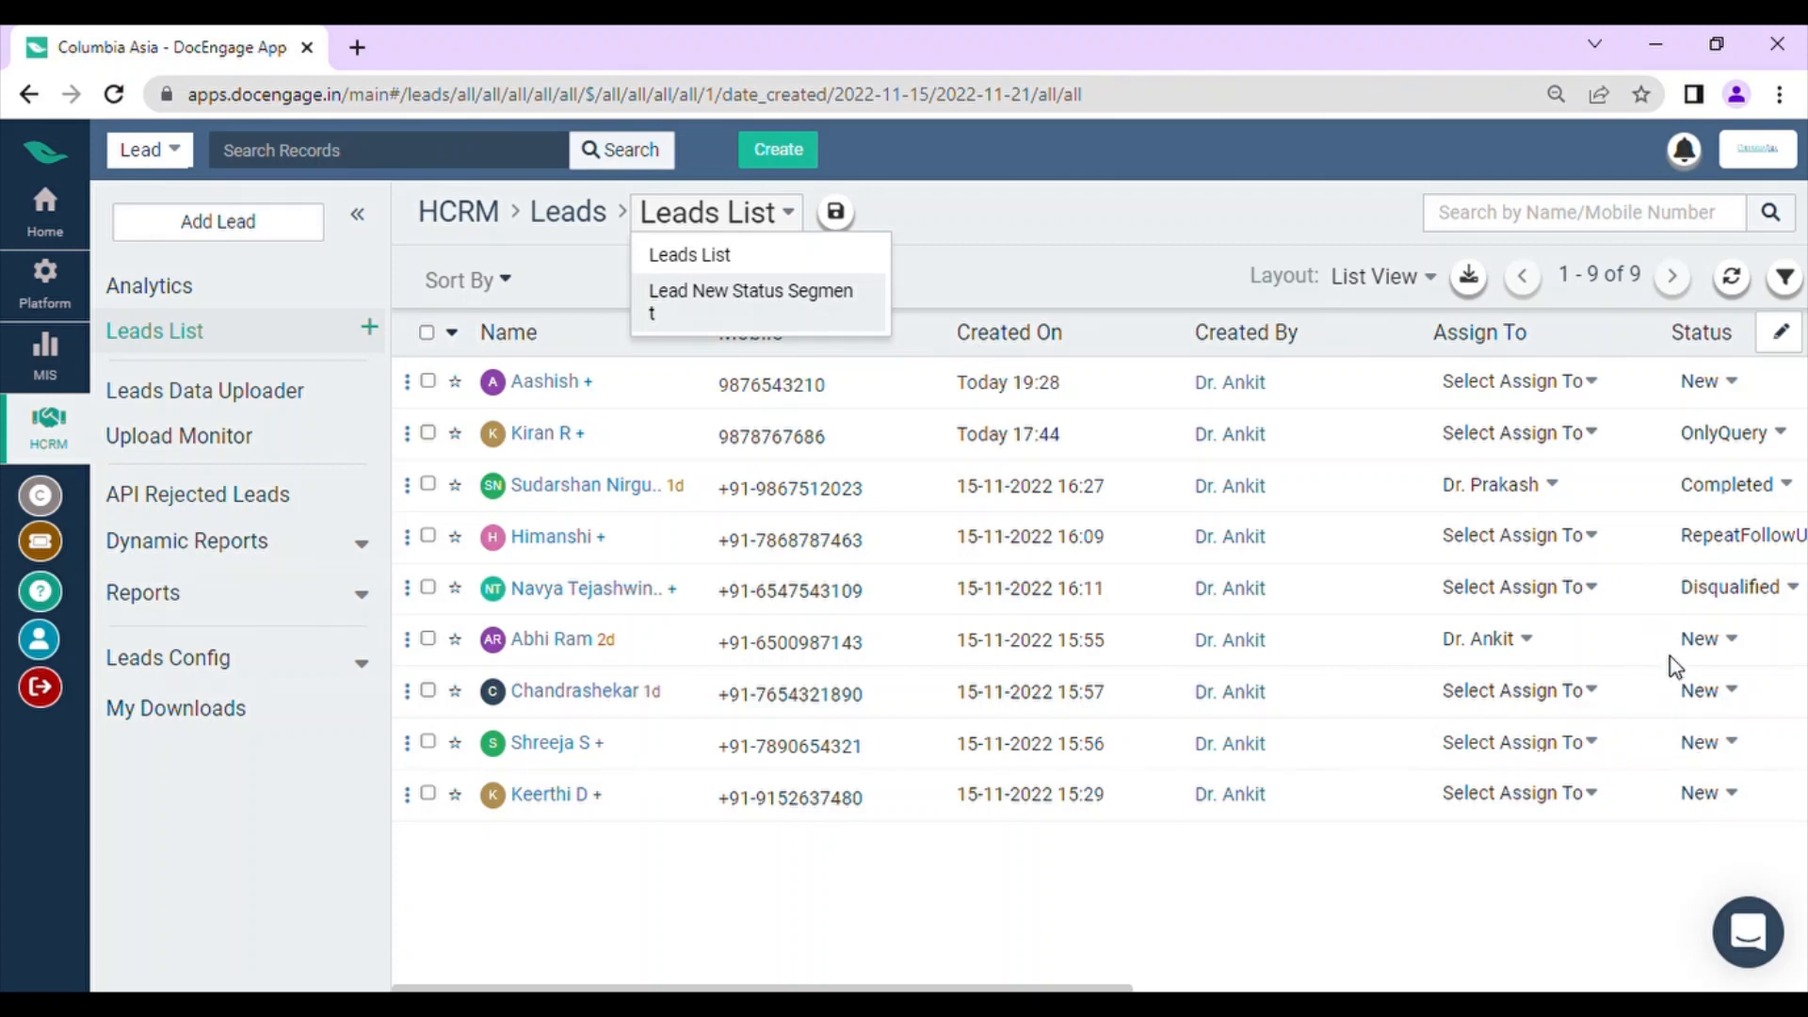
click(687, 300)
click(823, 311)
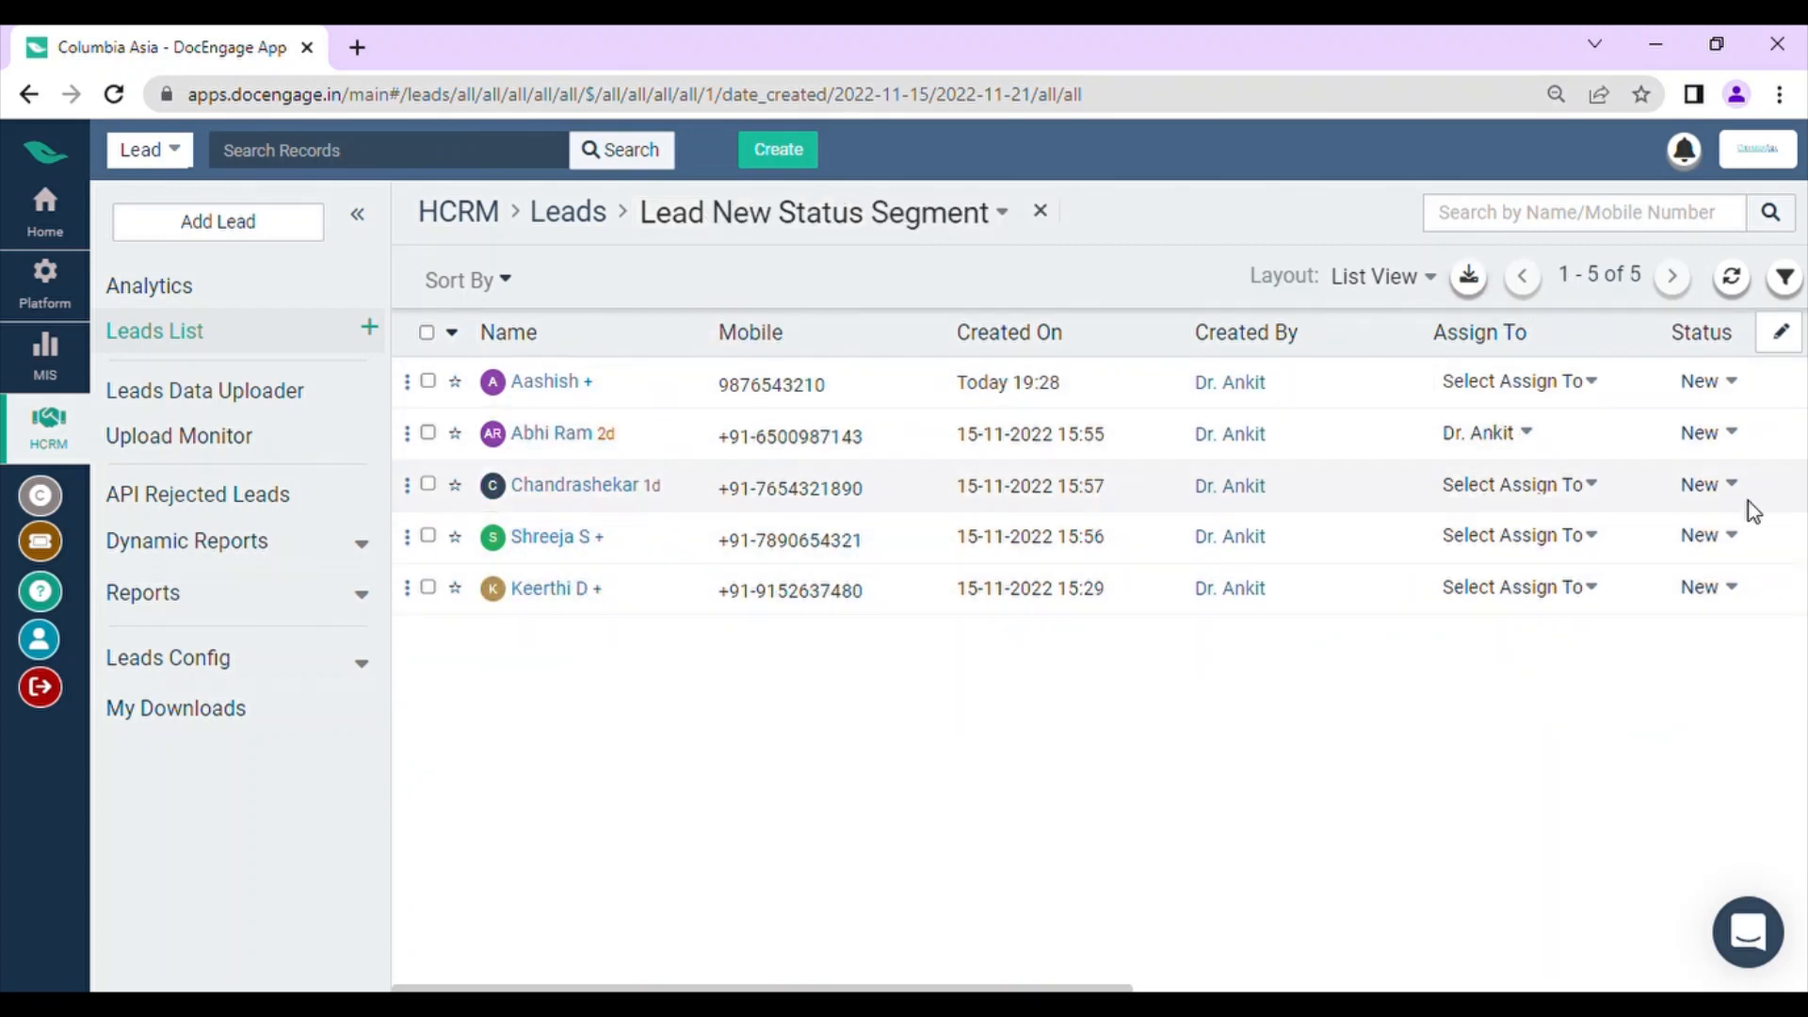
click(1055, 218)
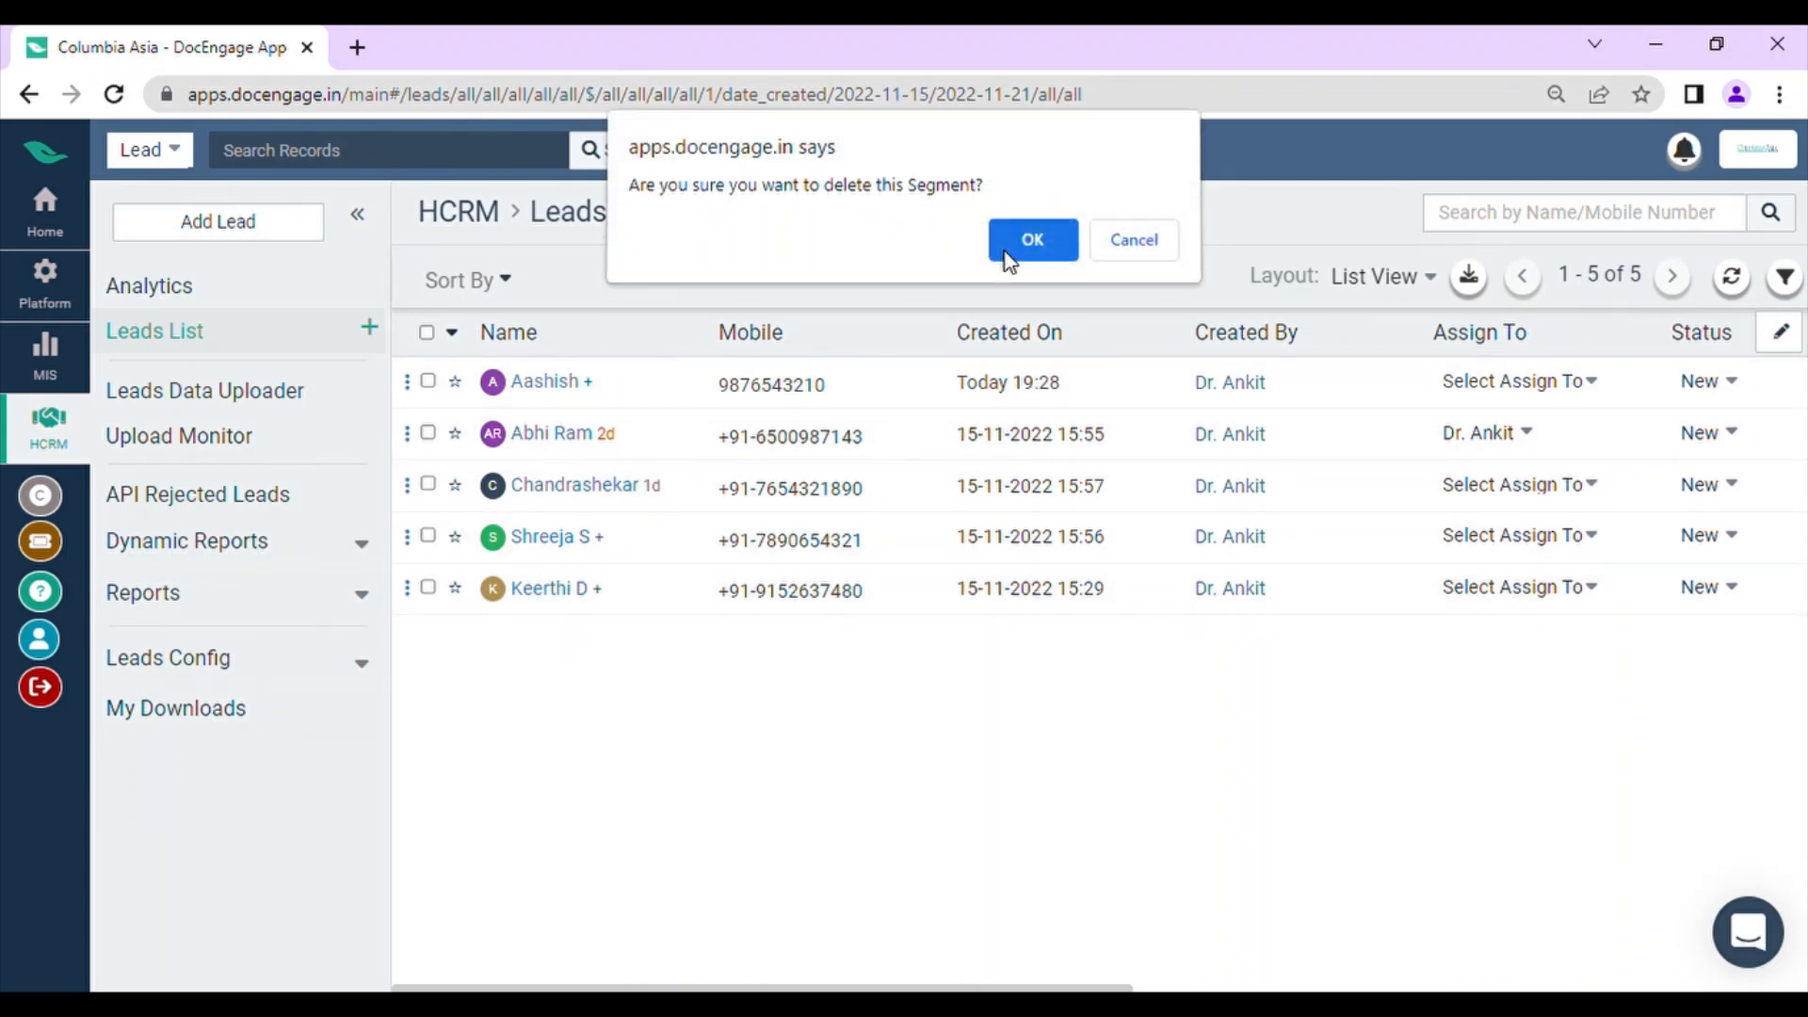
click(1022, 247)
click(1128, 252)
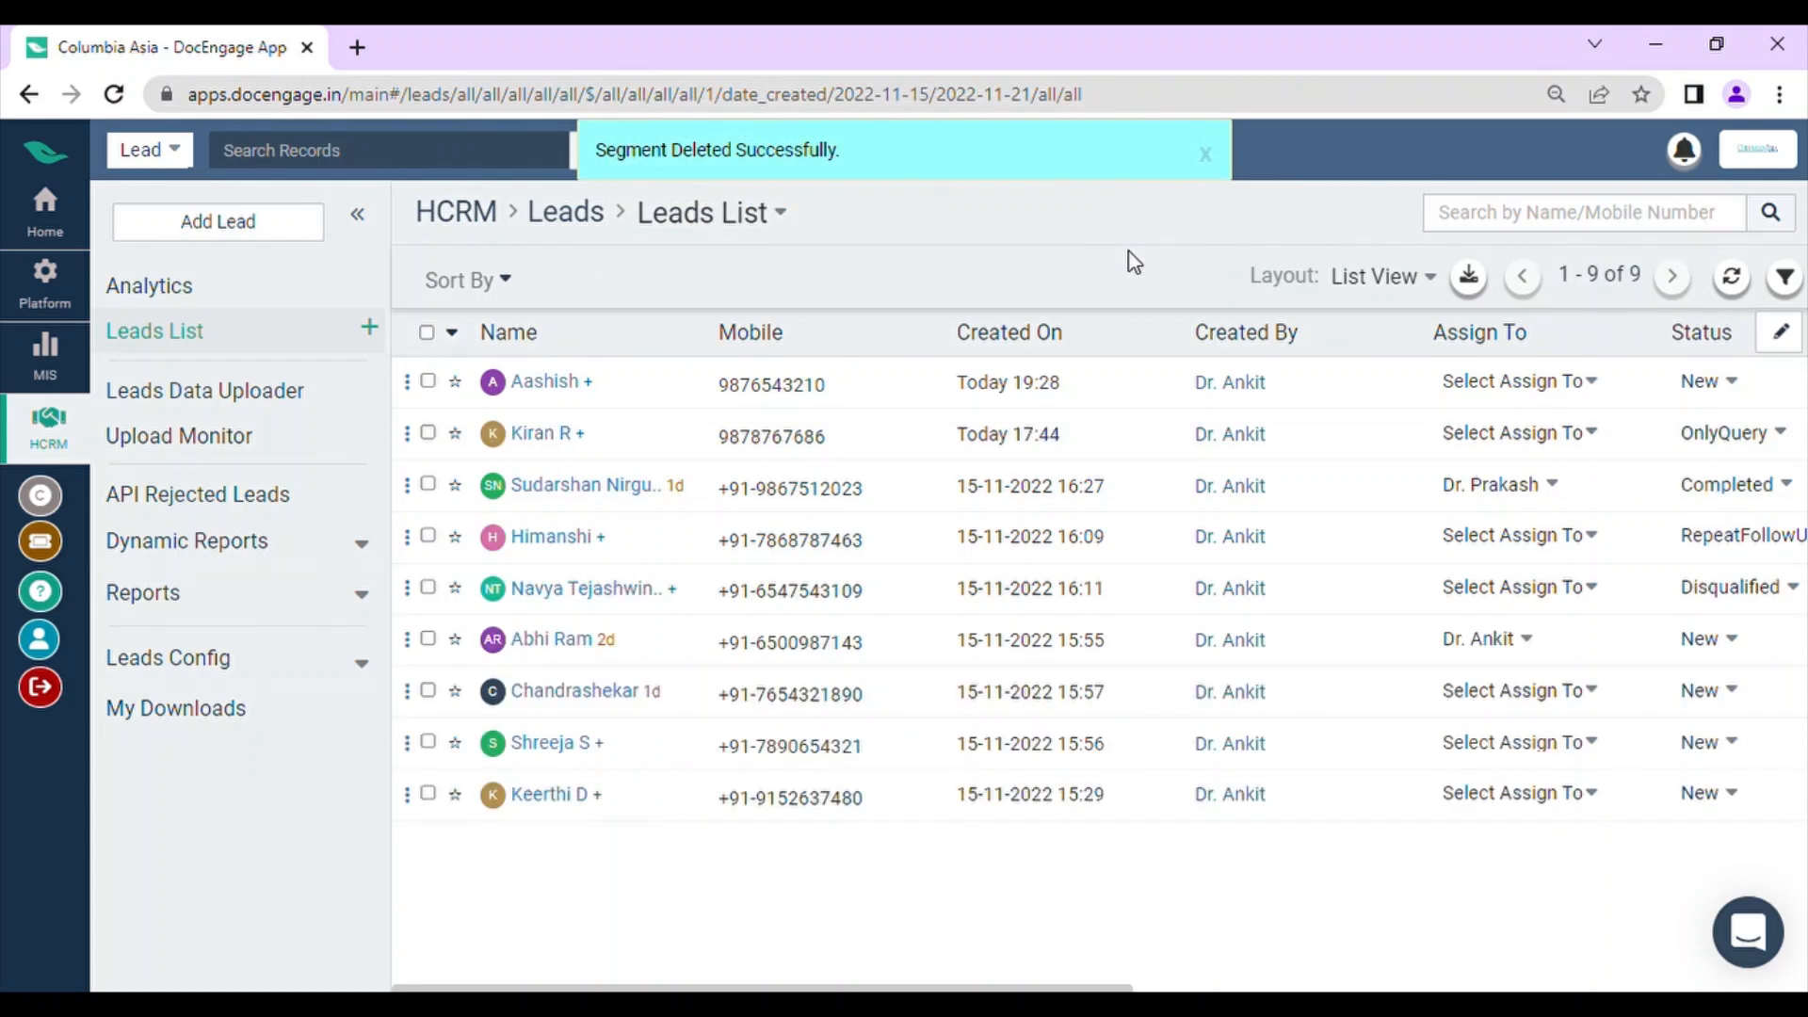
Step: Open the PatientEngmt list from the home page and view the patients in the Patient Male Segment
click(15, 240)
click(857, 782)
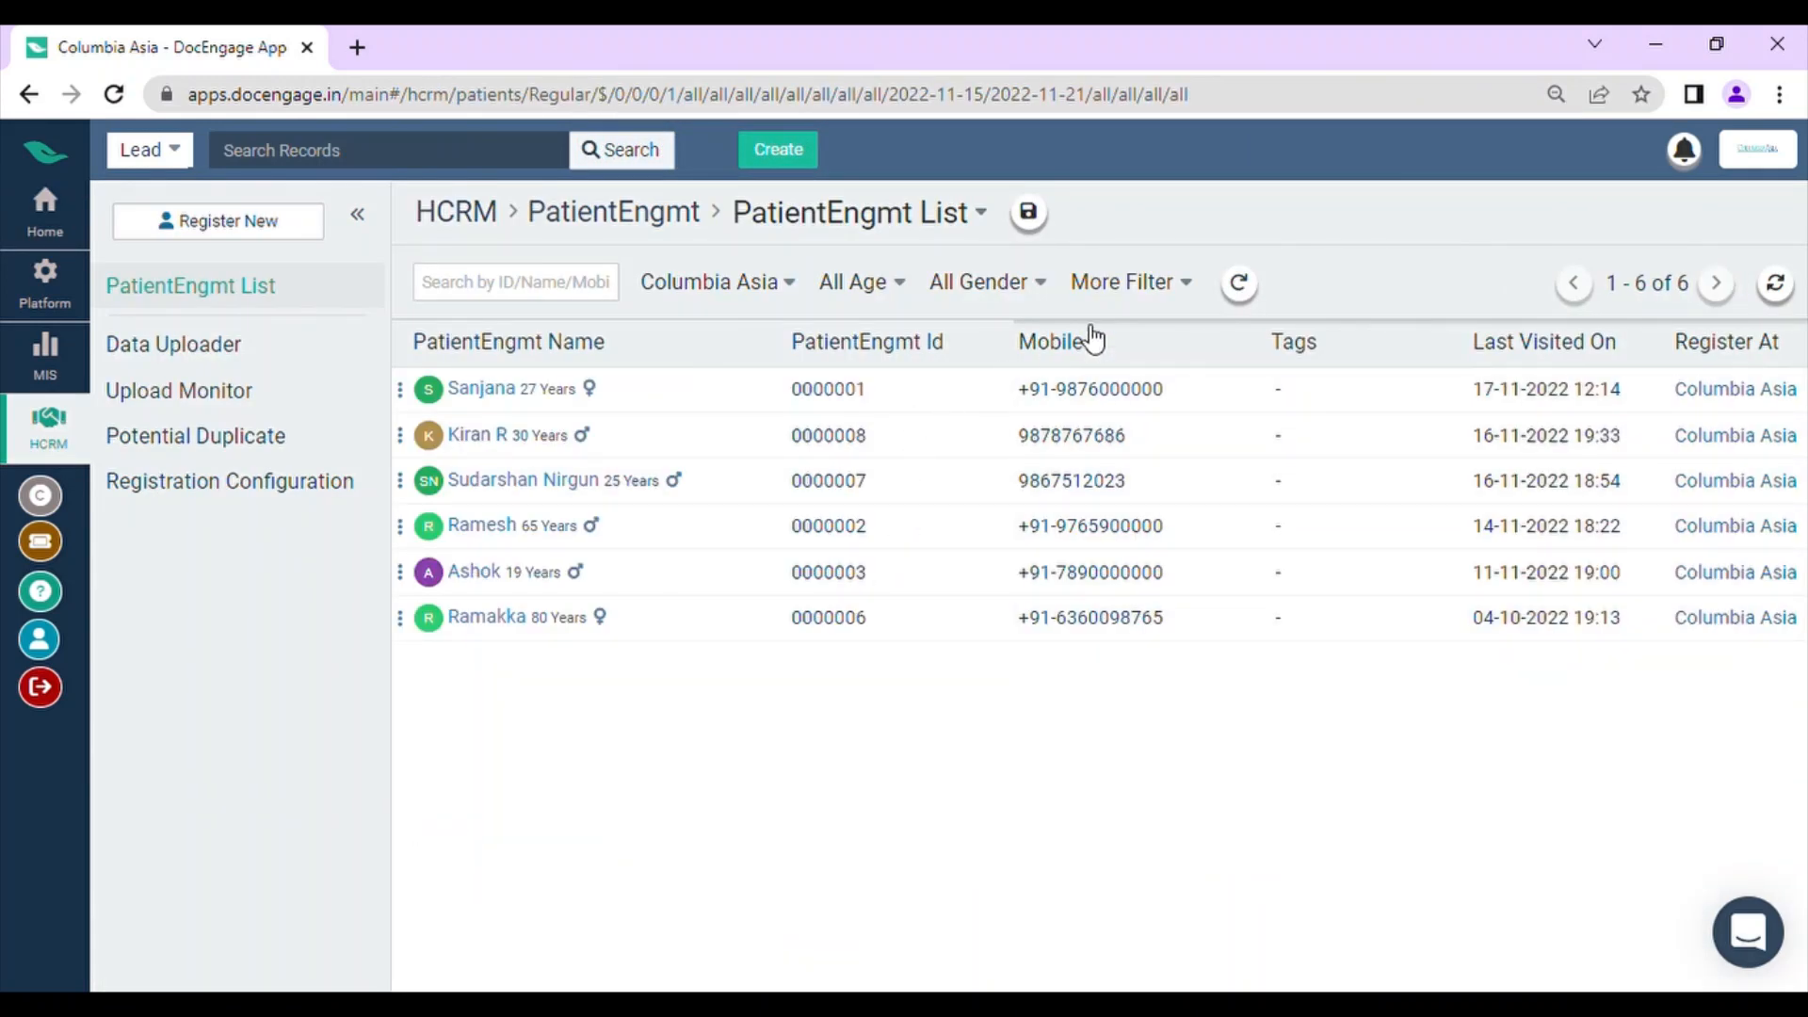
click(944, 218)
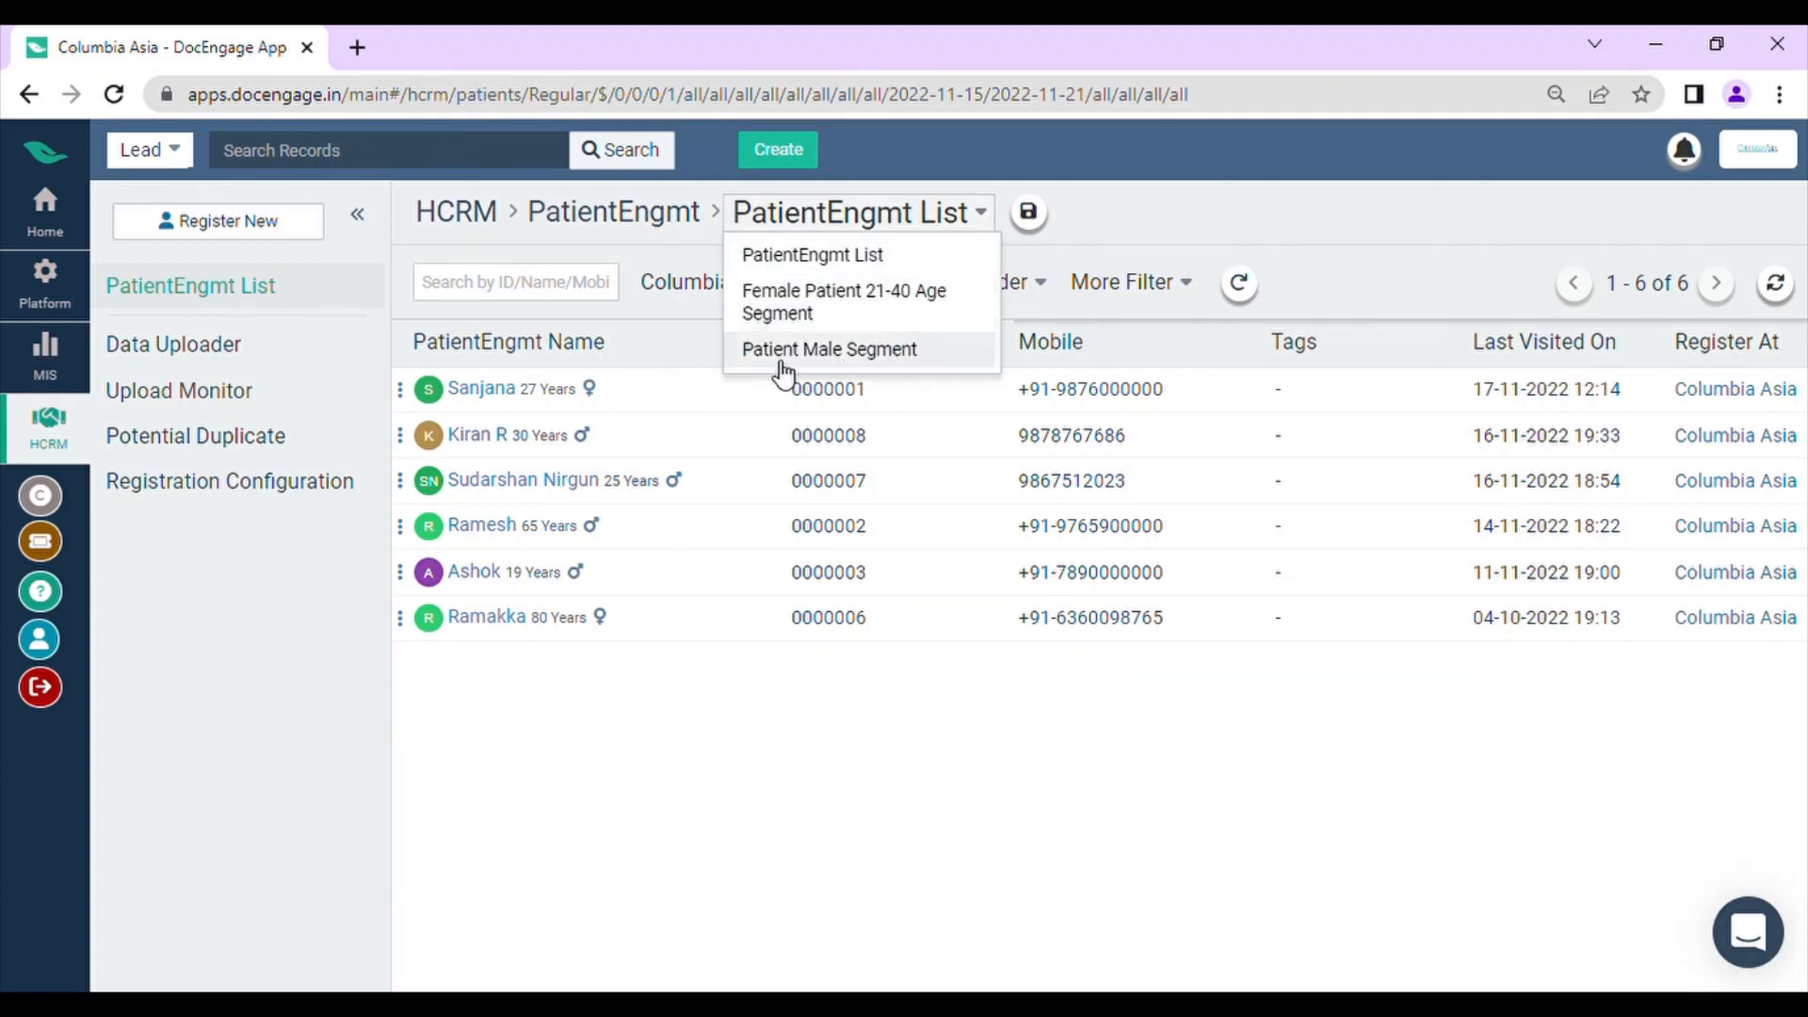
click(867, 355)
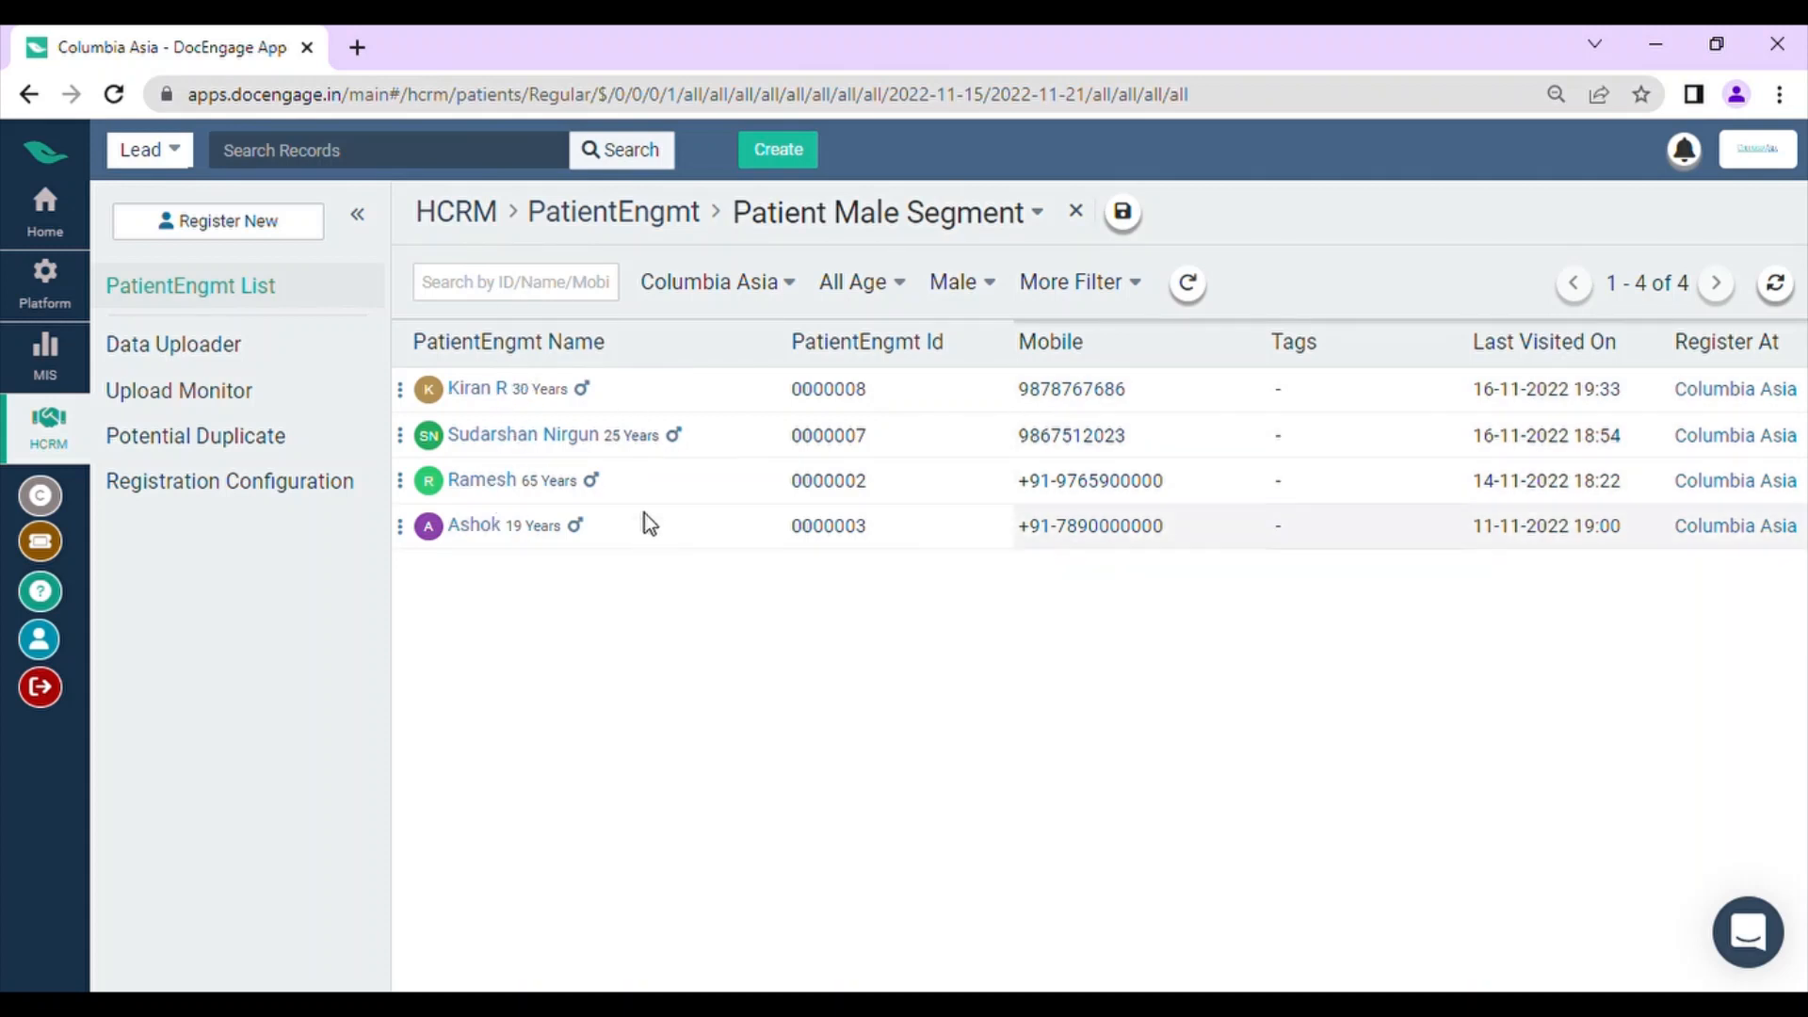
Step: Load the Female Patient 21-40 Age Segment in the PatientEngmt list and delete it
click(848, 219)
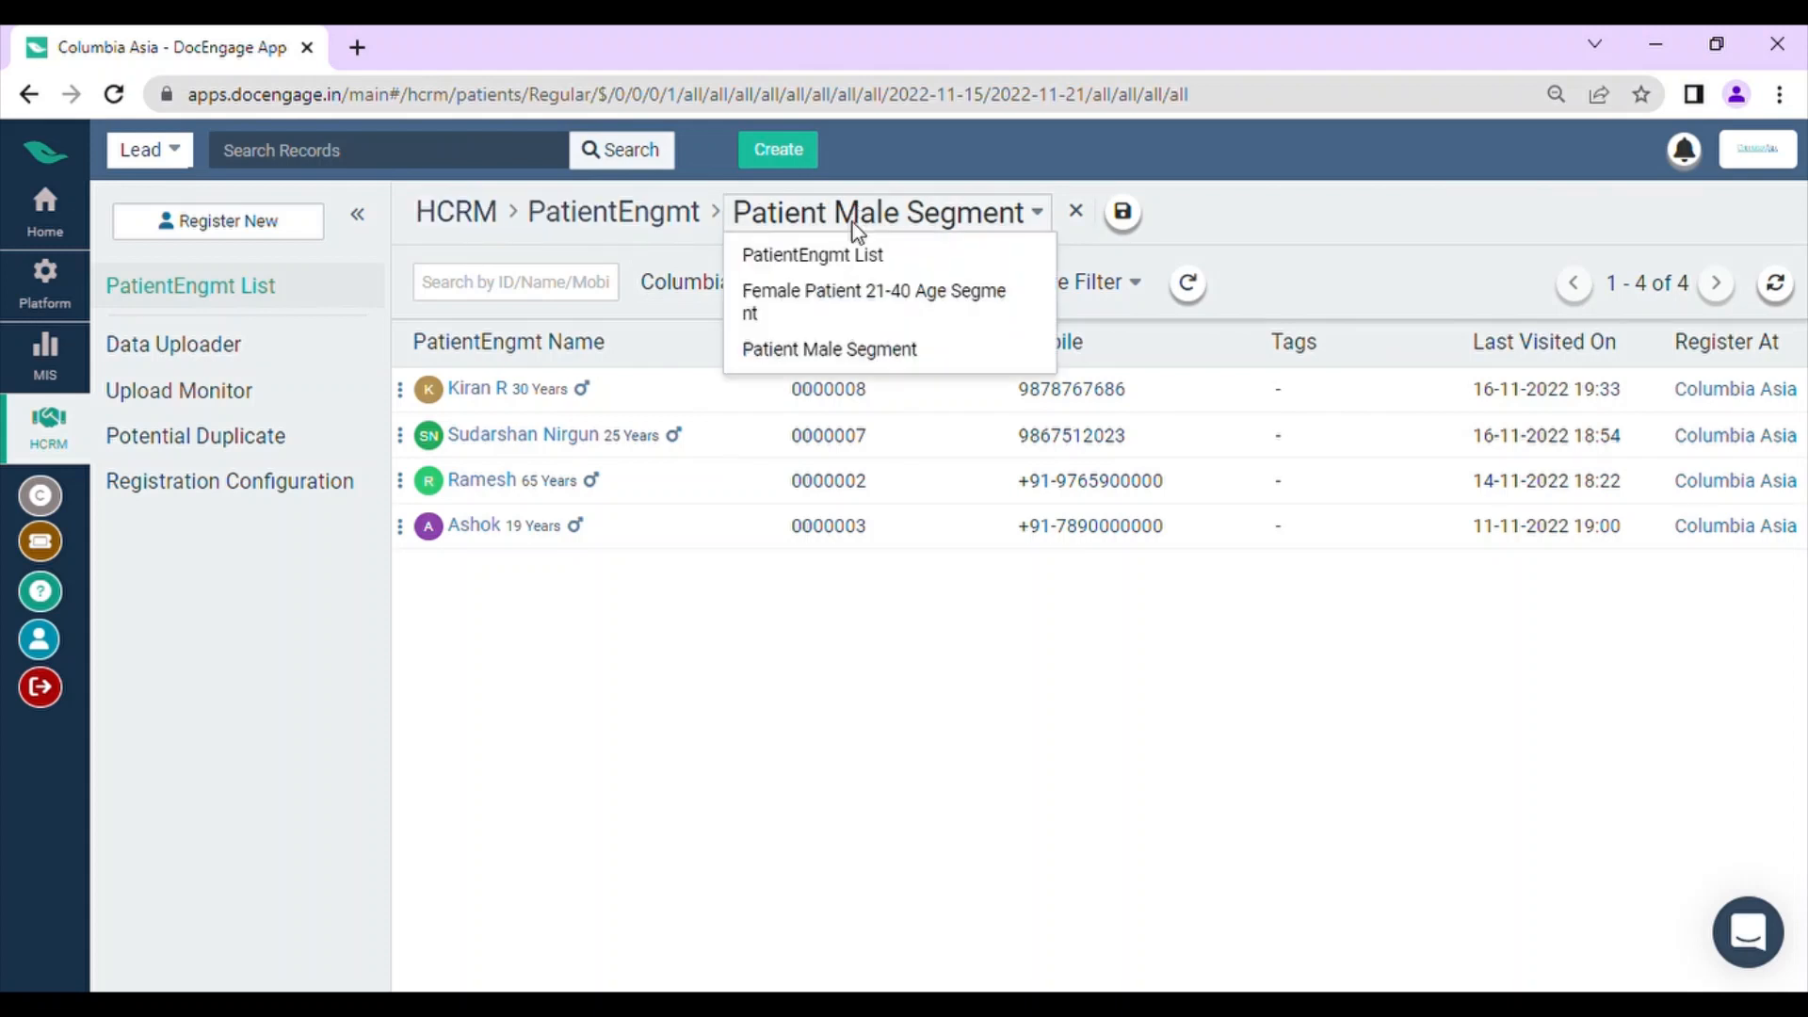
click(855, 292)
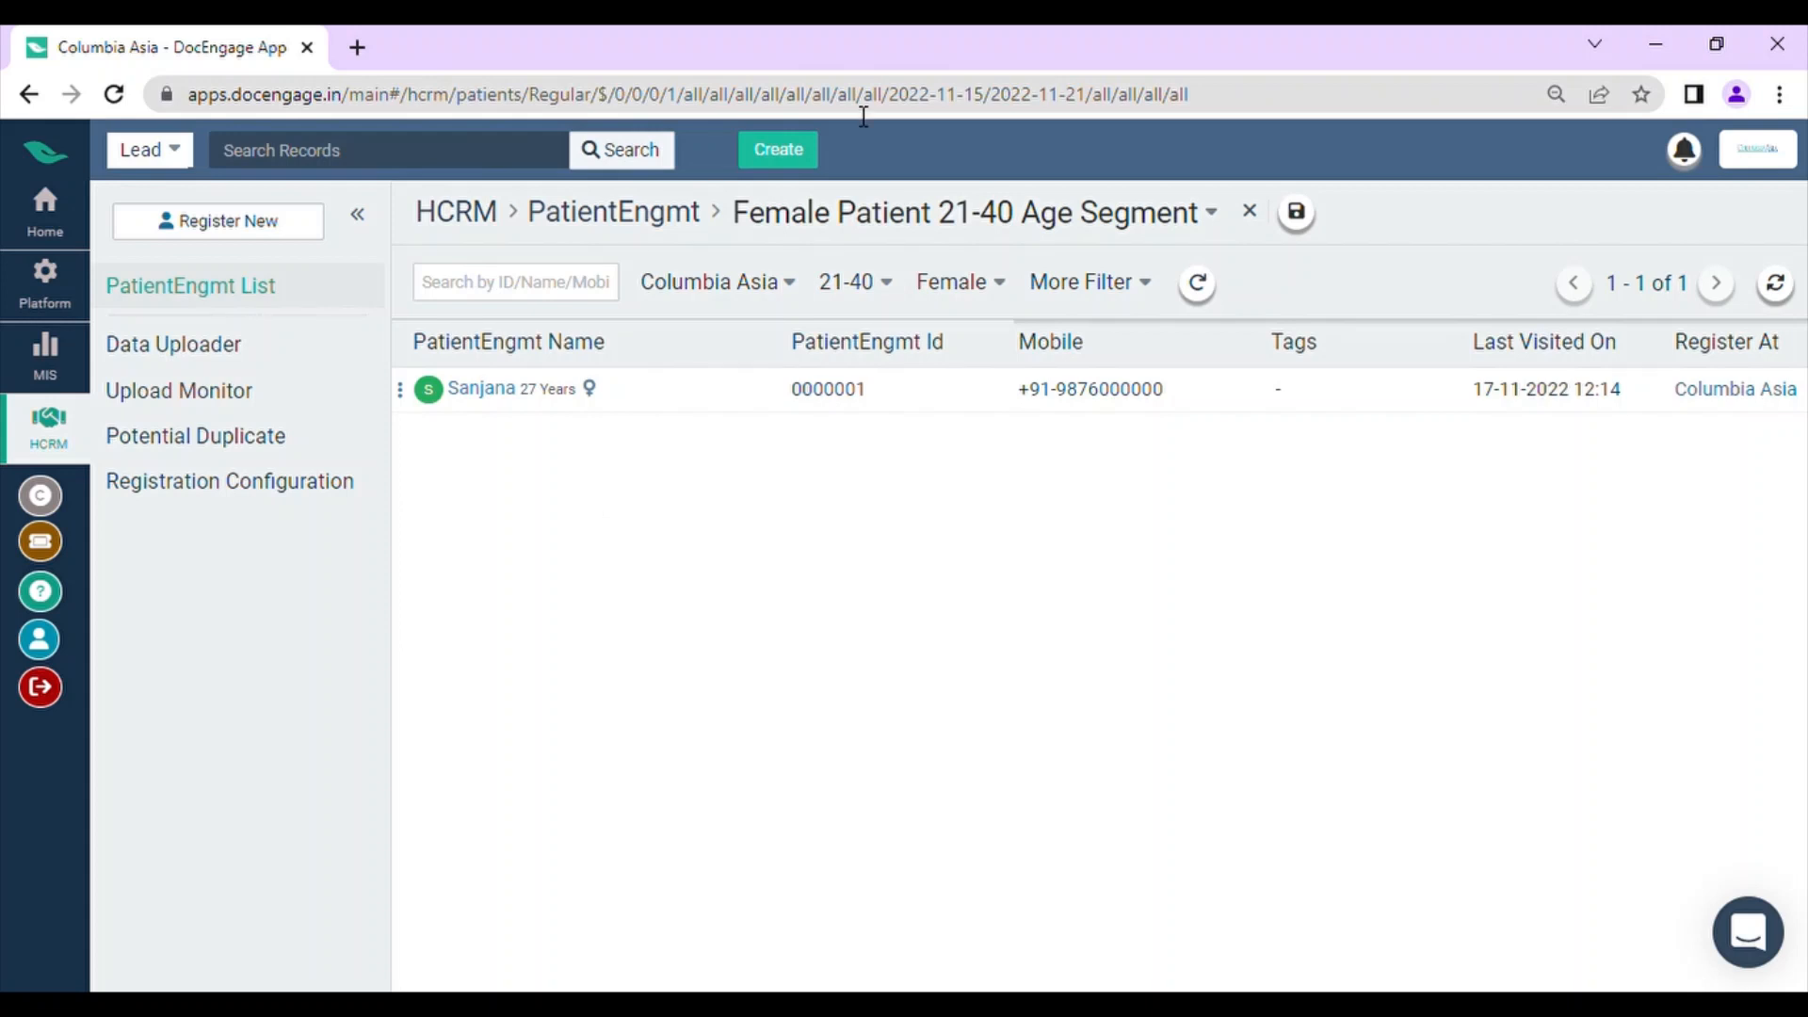
click(1249, 211)
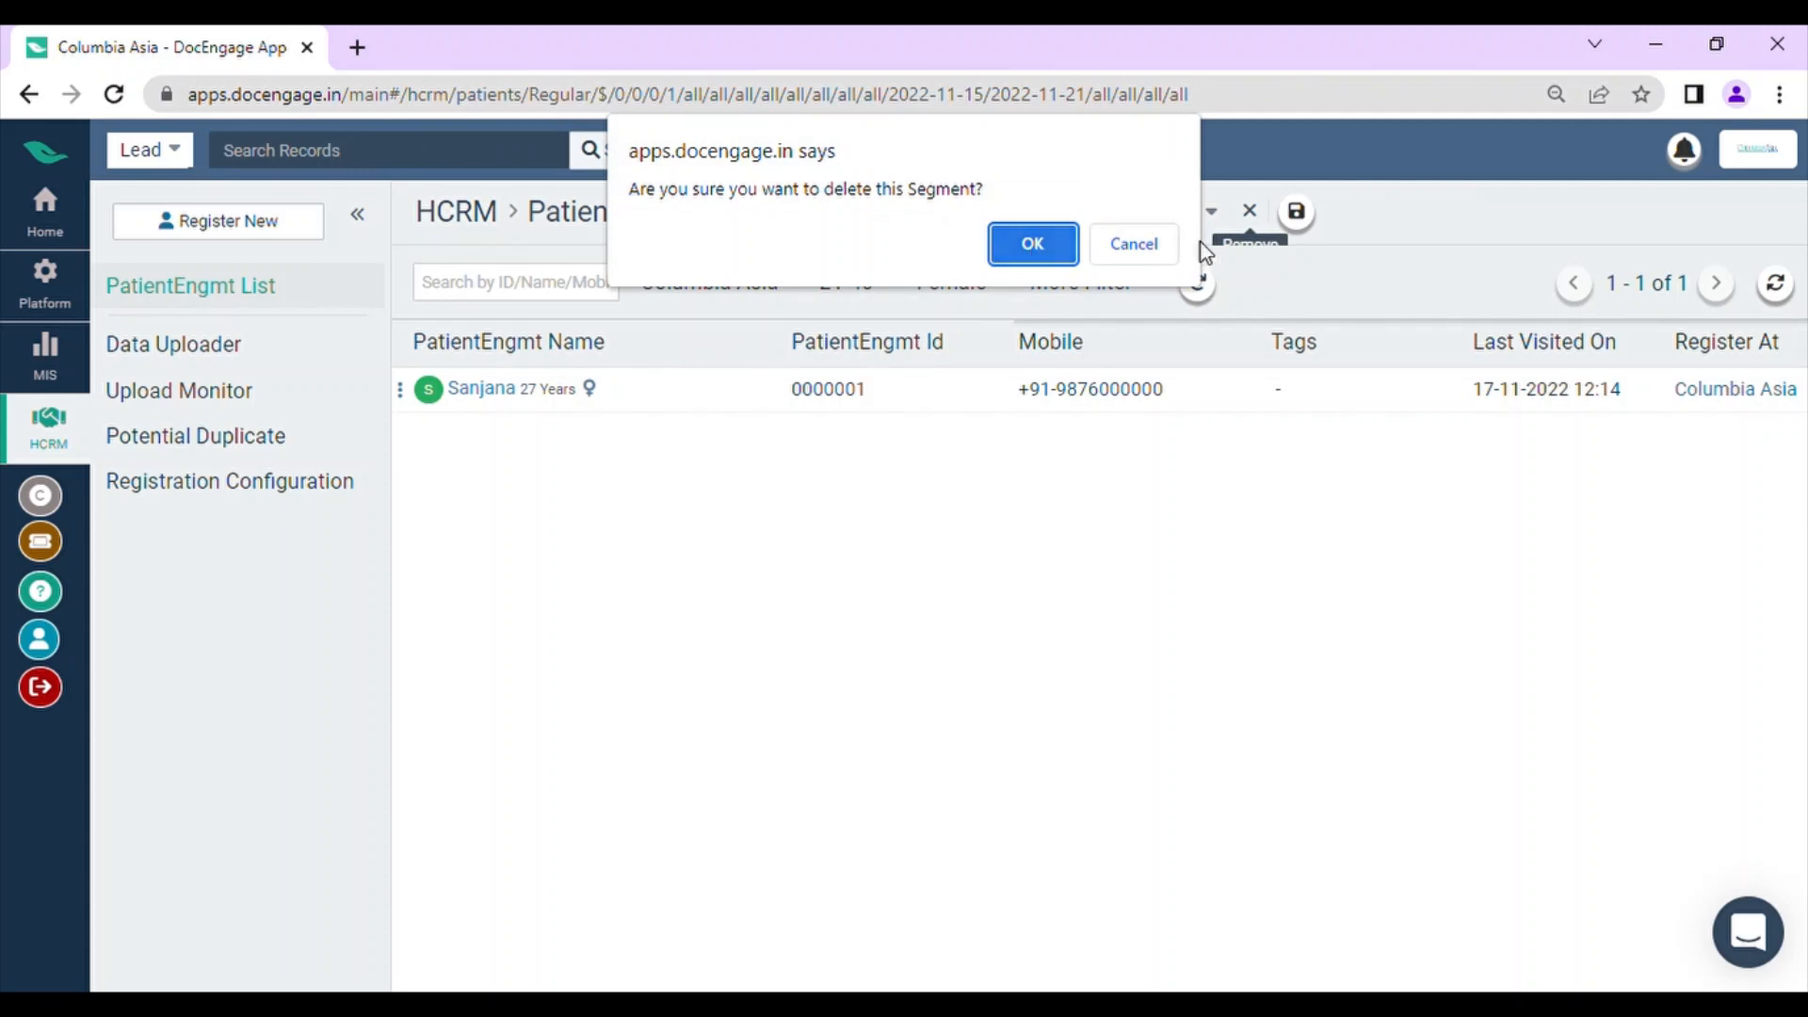
click(1029, 256)
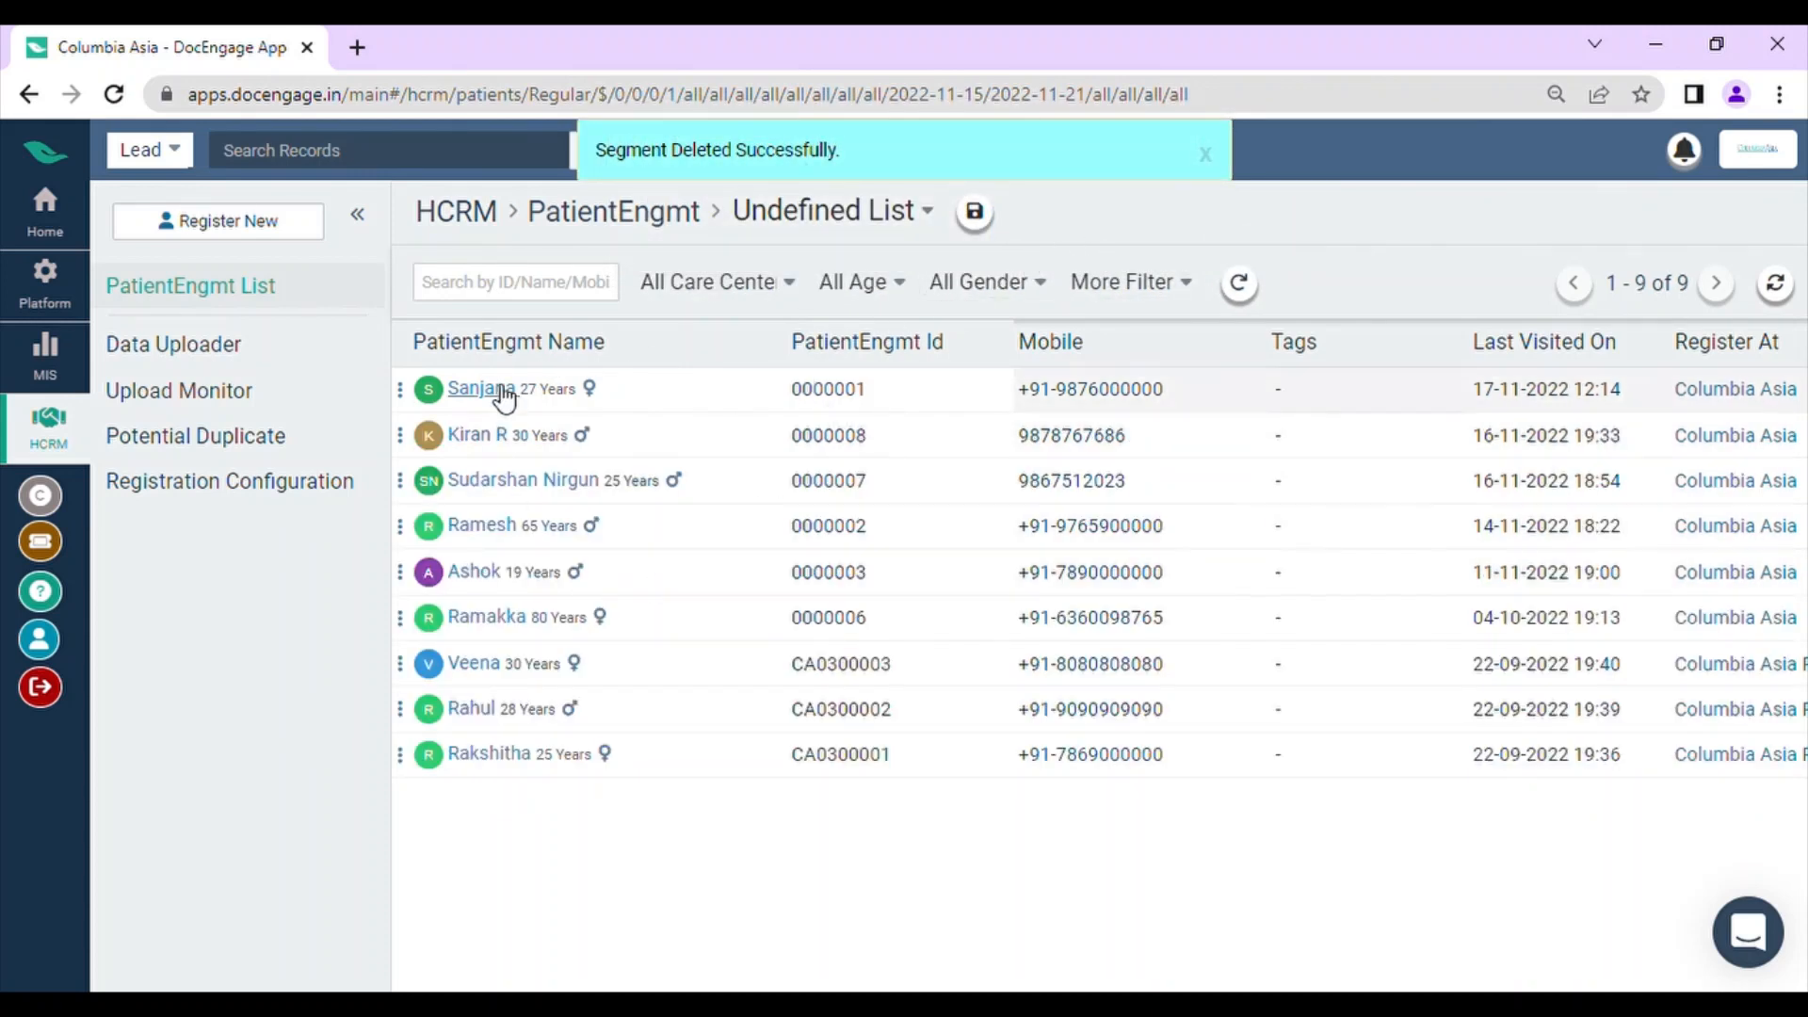
Step: Open the Segment module from the home page and filter its list by the Leads Segment type
click(47, 211)
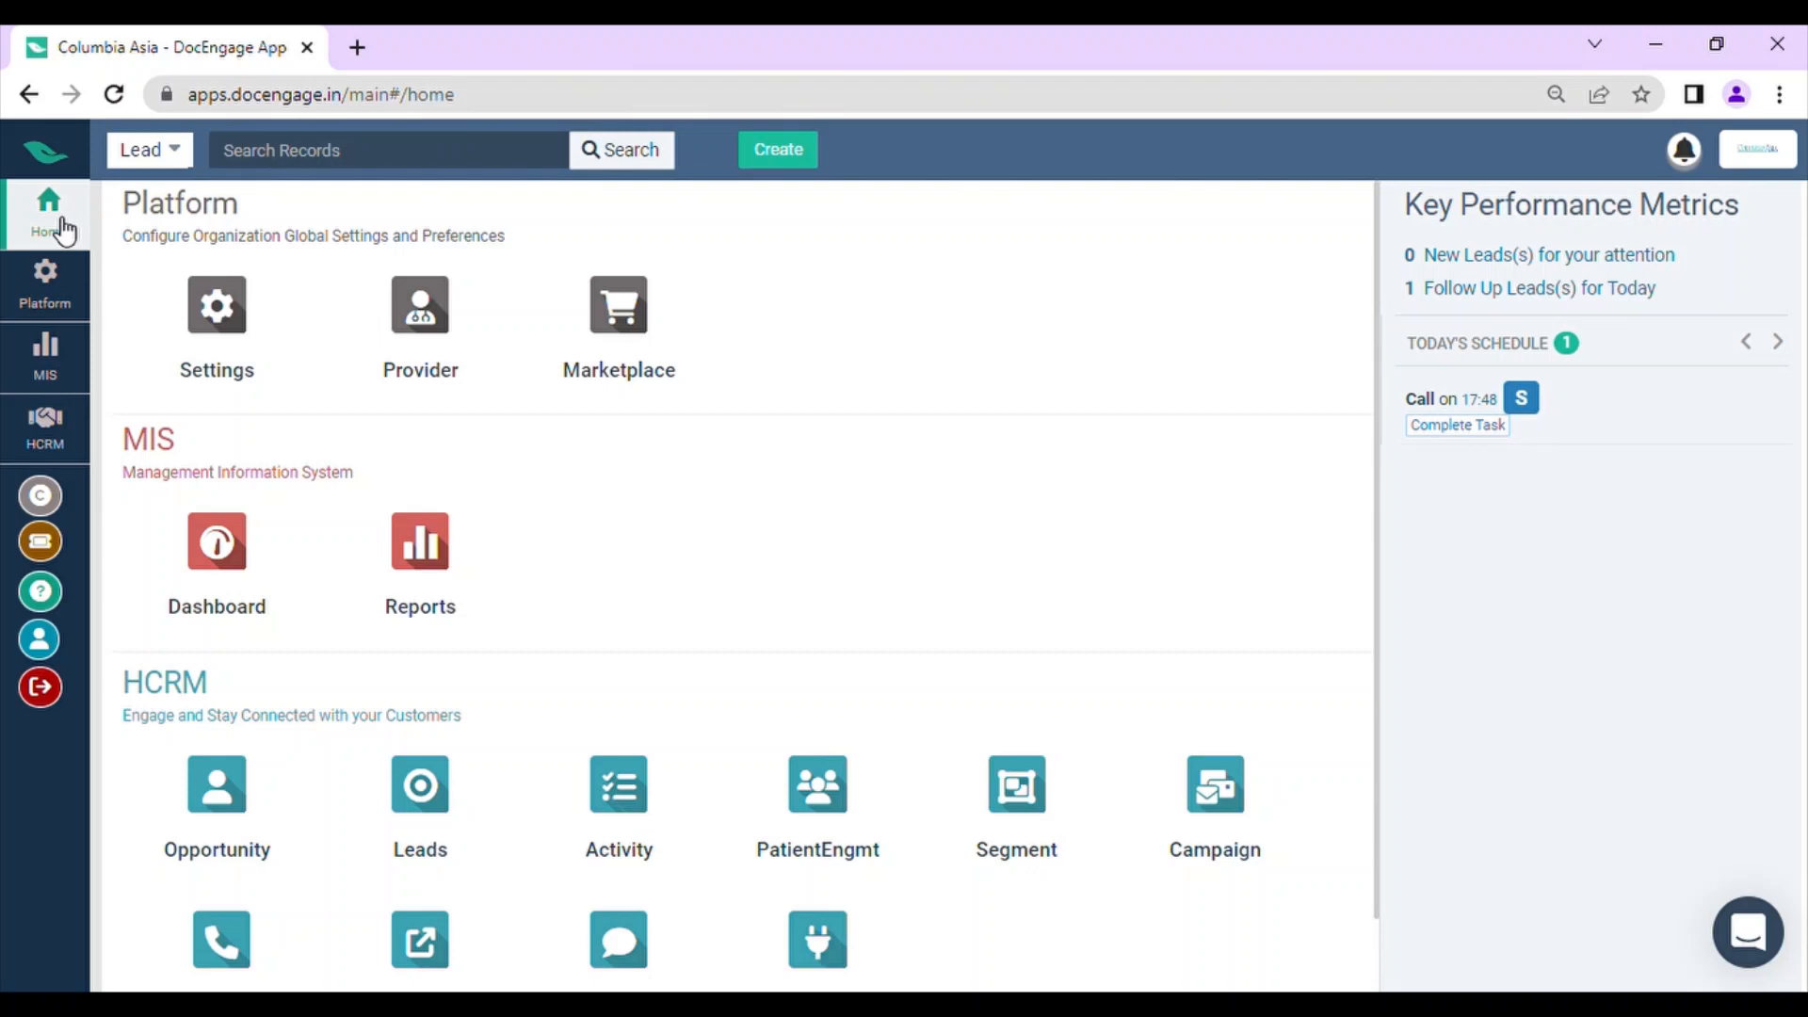
click(1012, 821)
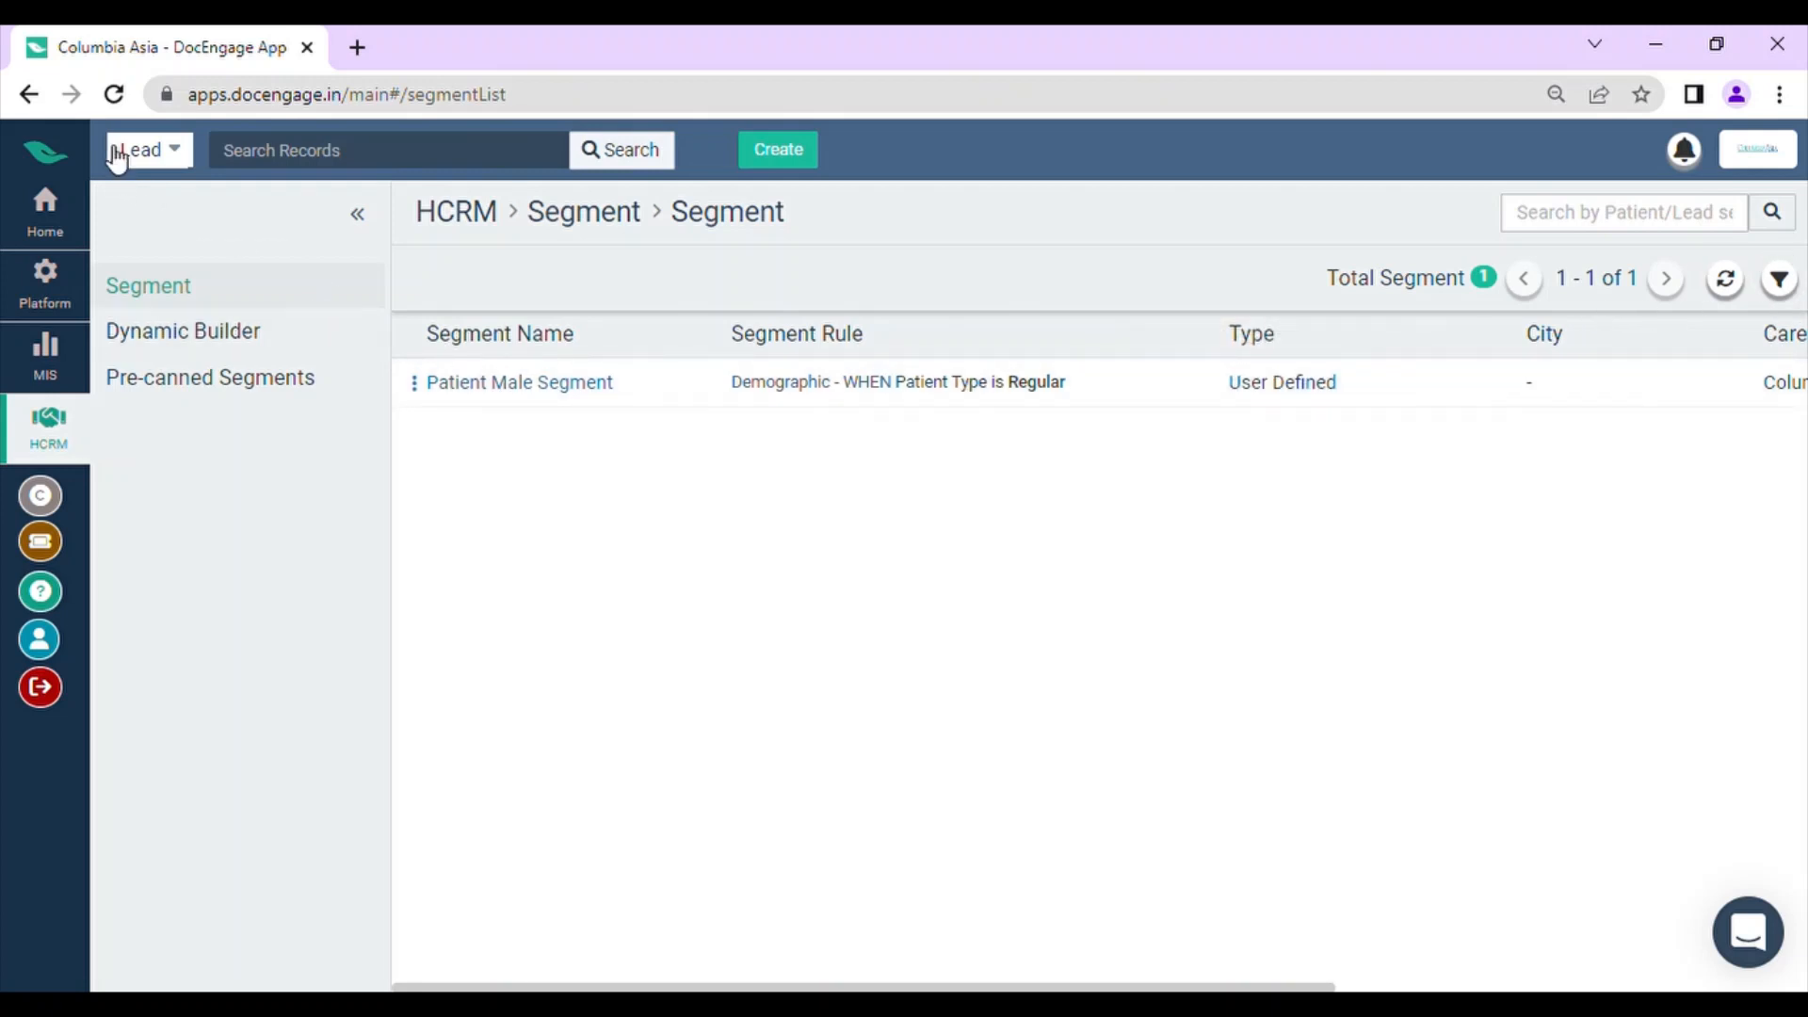
click(114, 94)
click(1779, 280)
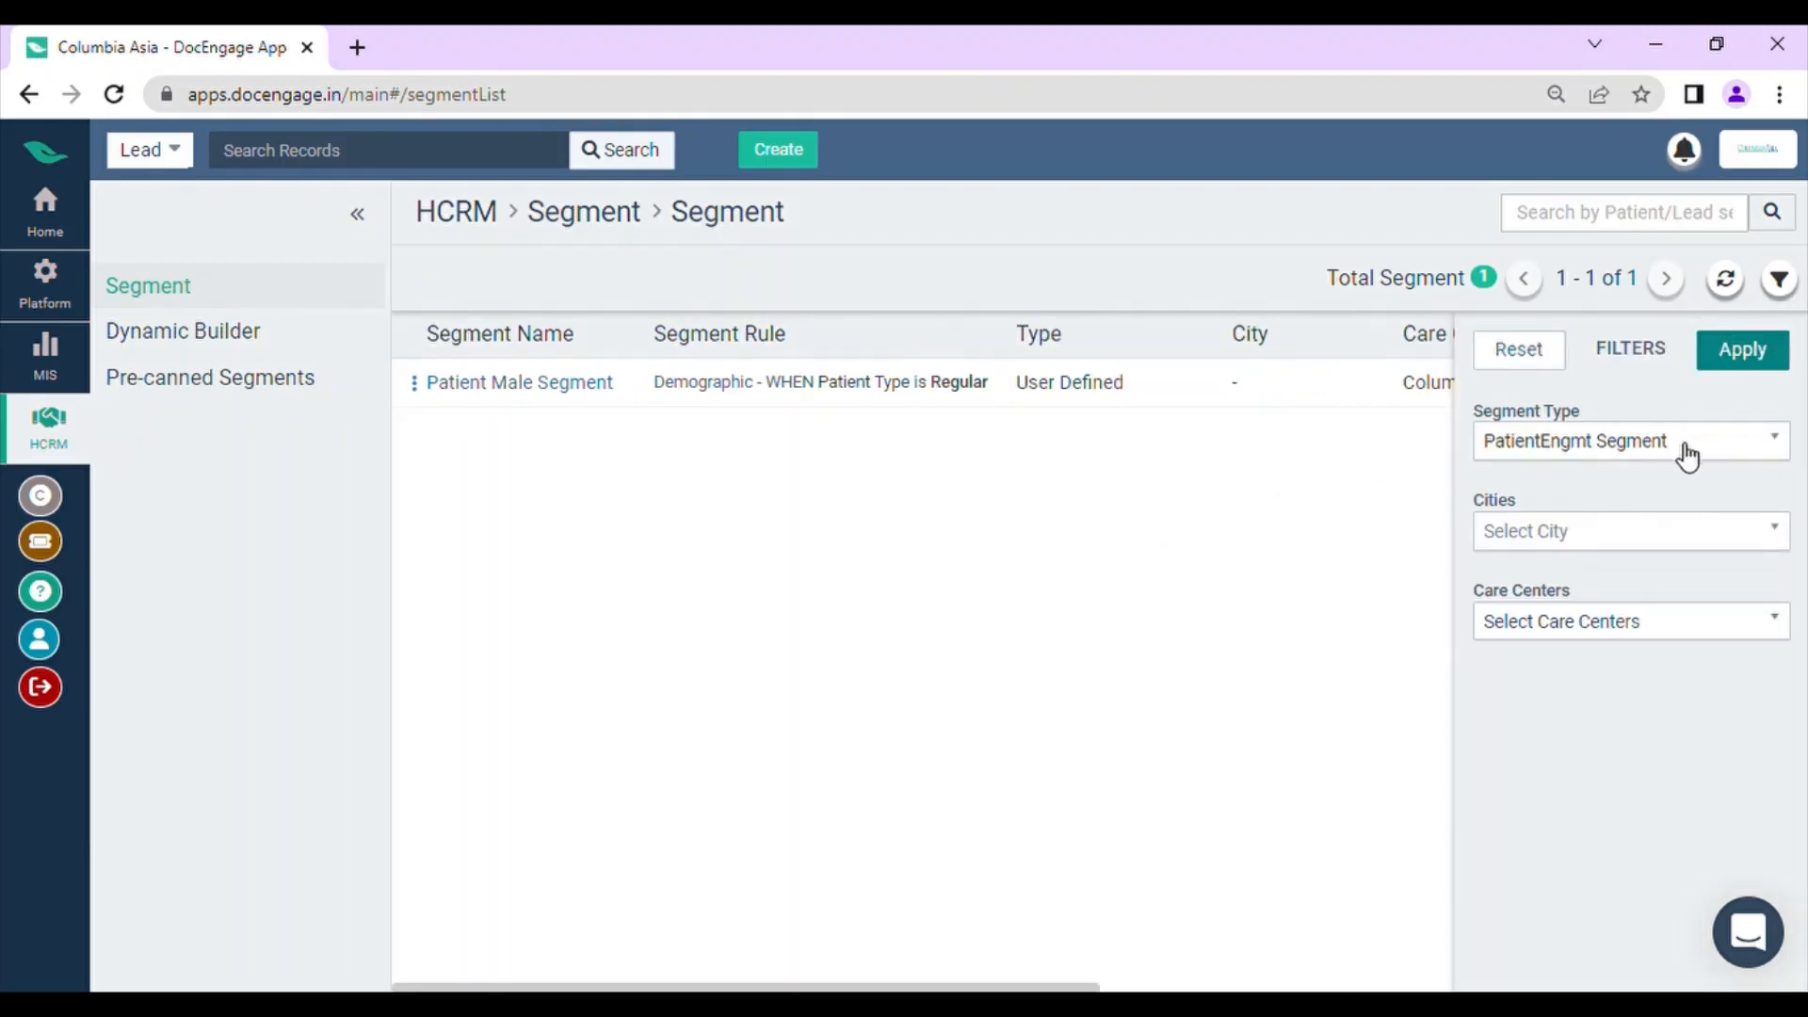
click(1686, 456)
click(1572, 555)
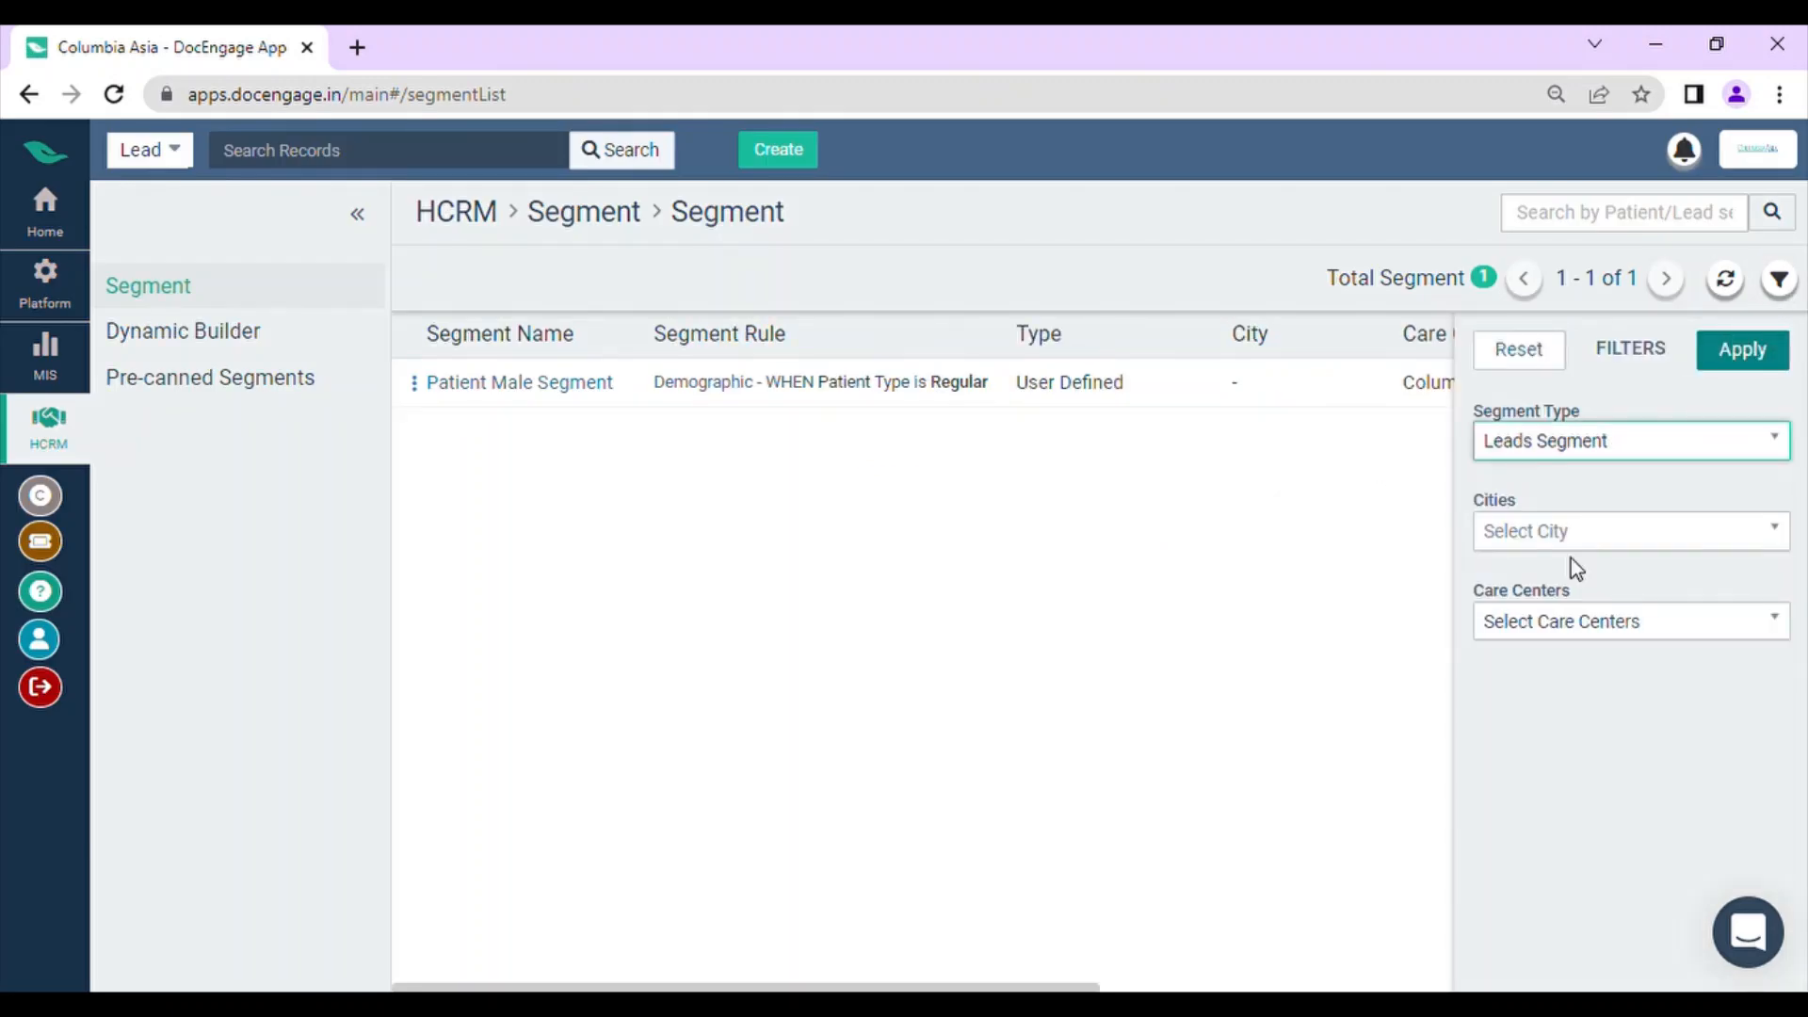
click(1772, 358)
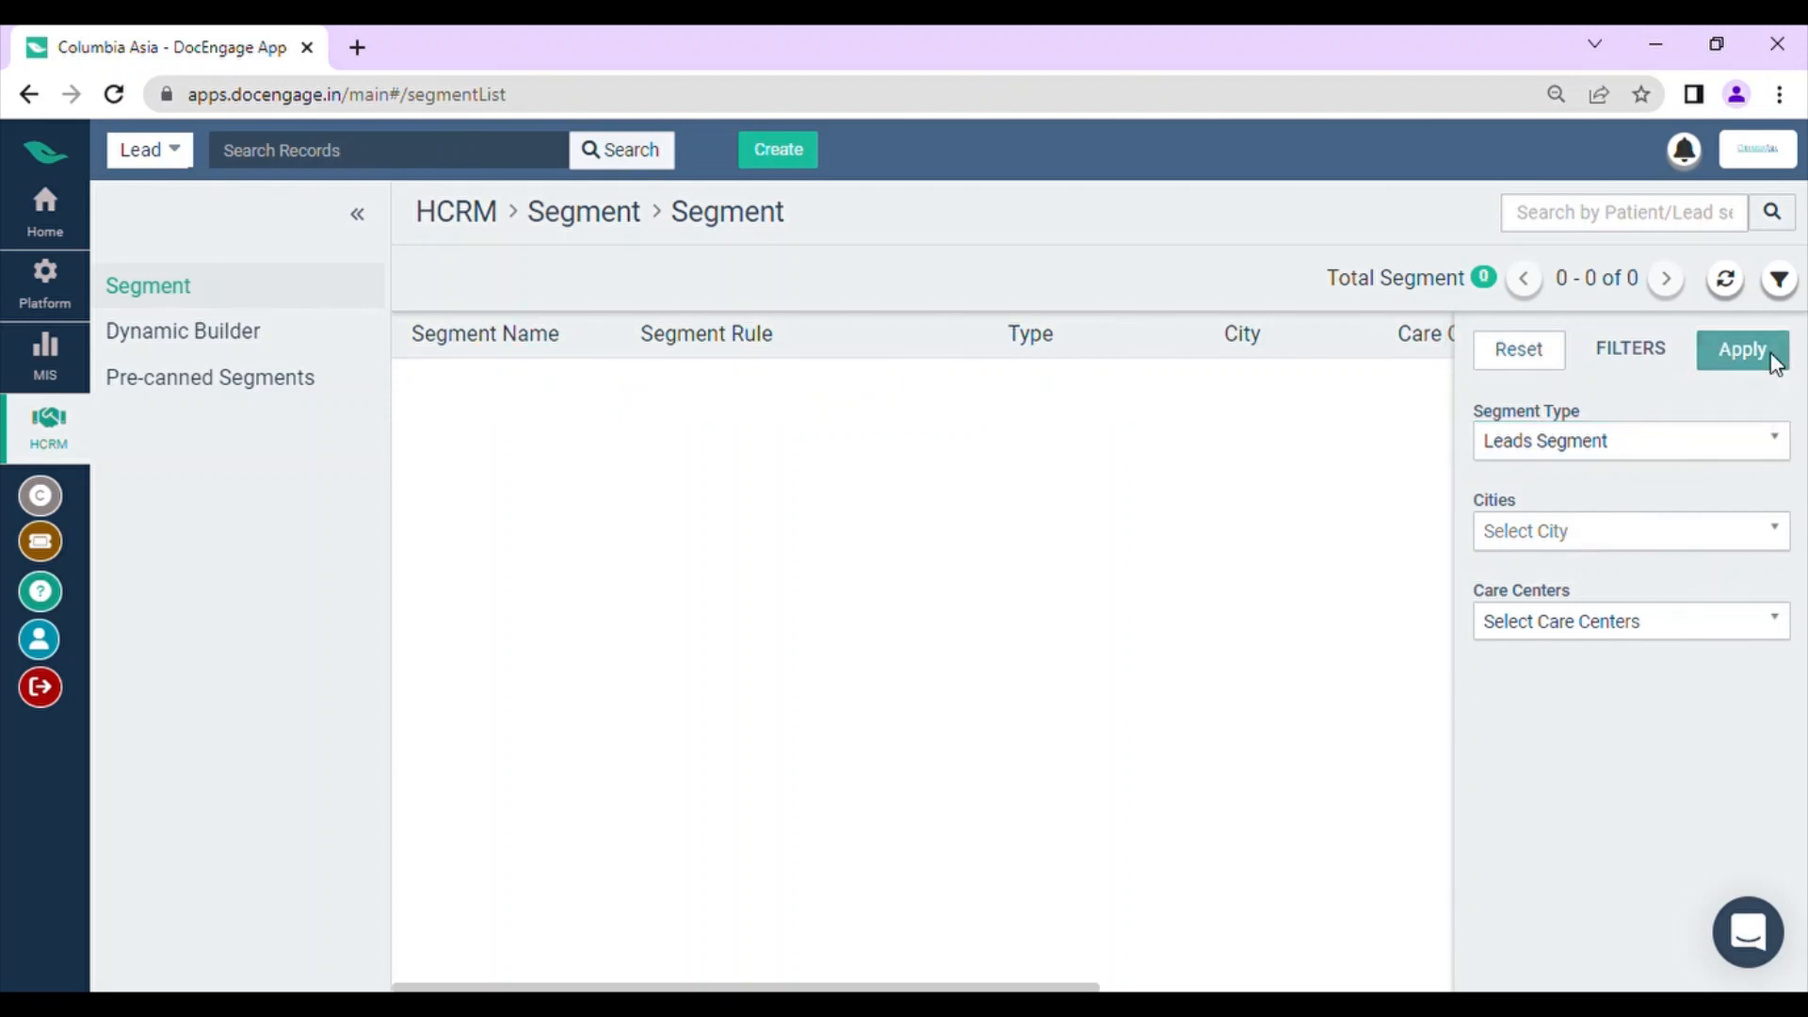
Step: Reset the segment list's filters to their defaults
click(1778, 280)
click(1779, 281)
click(1697, 438)
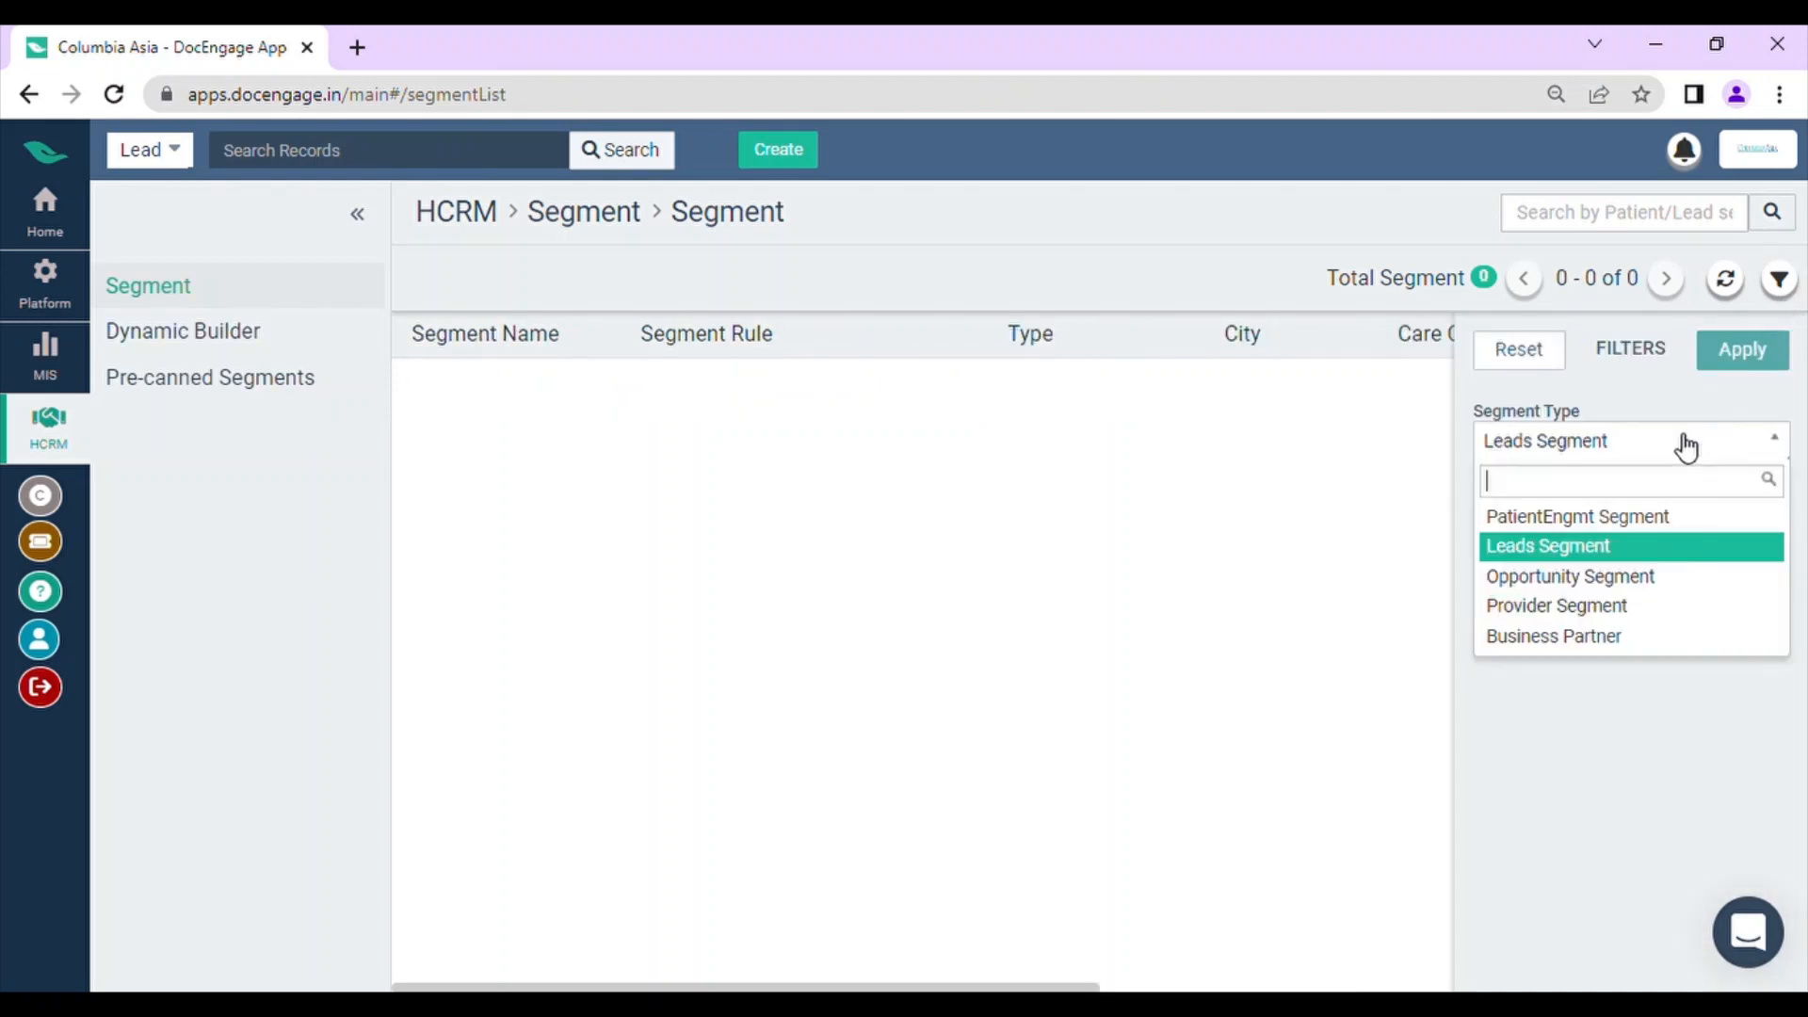
click(1546, 363)
click(1779, 281)
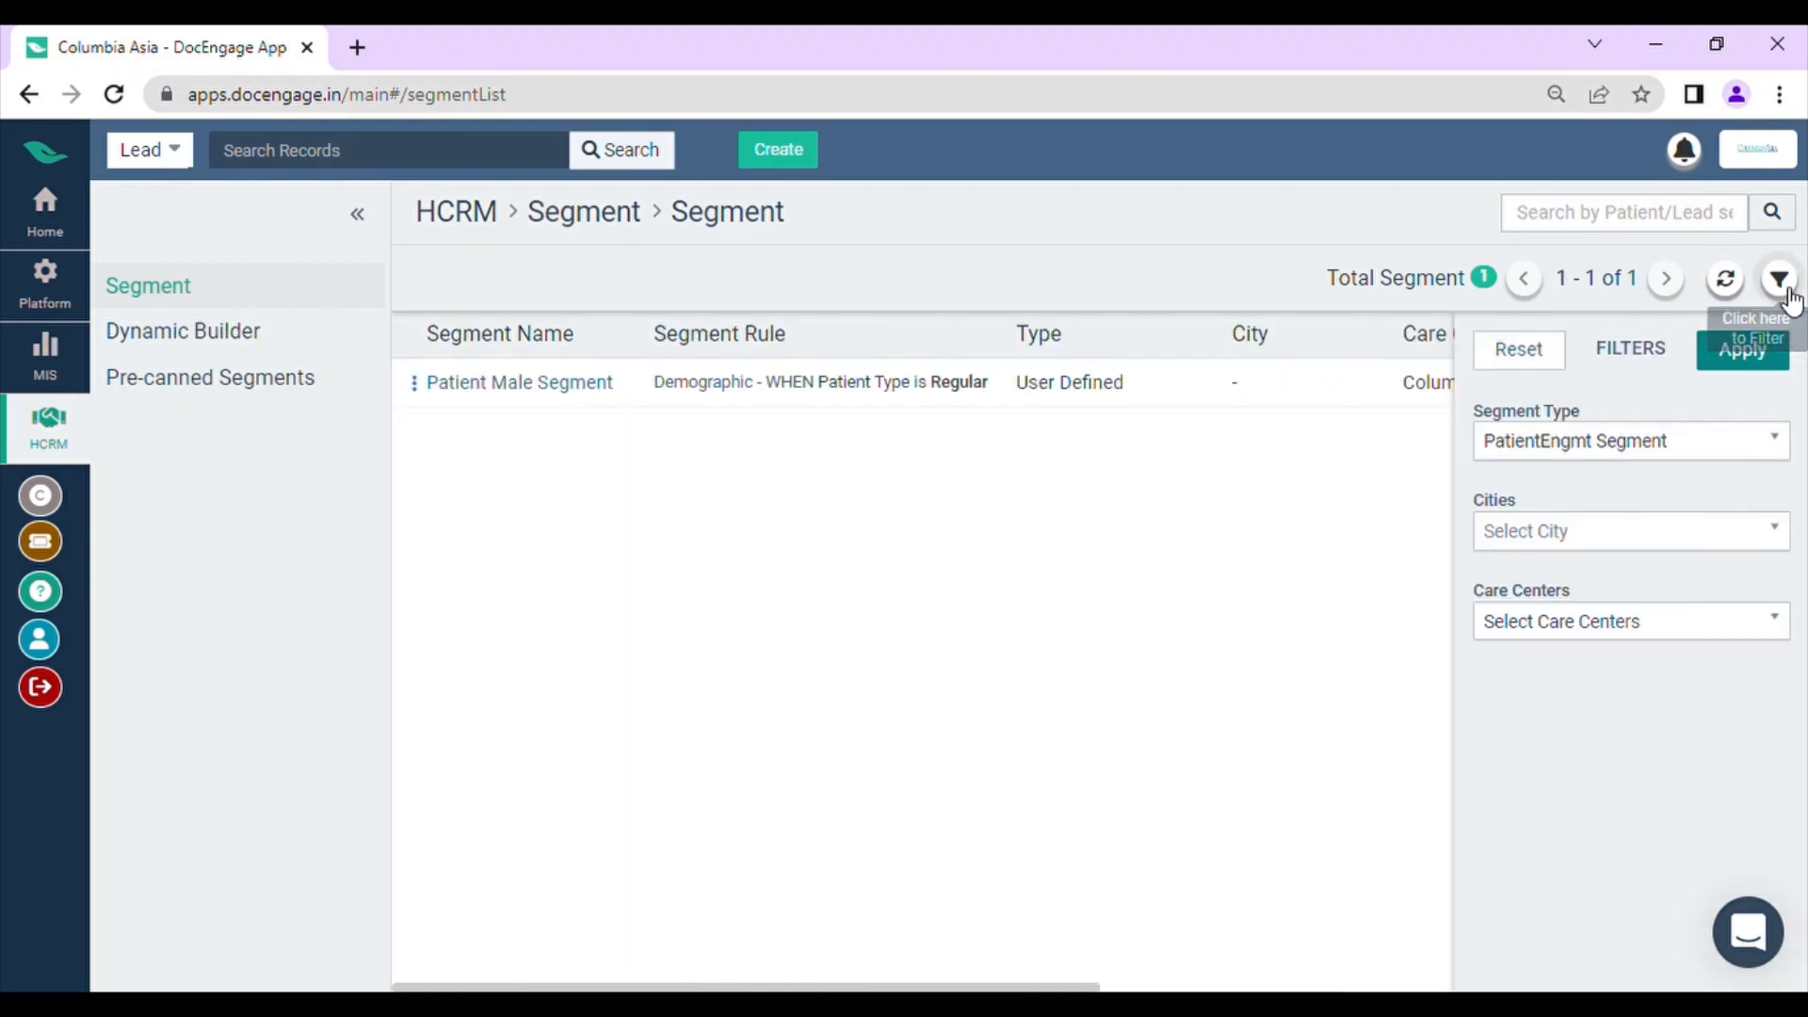
Step: Filter the segment list by the Opportunity Segment type and view the segment rule
click(1609, 444)
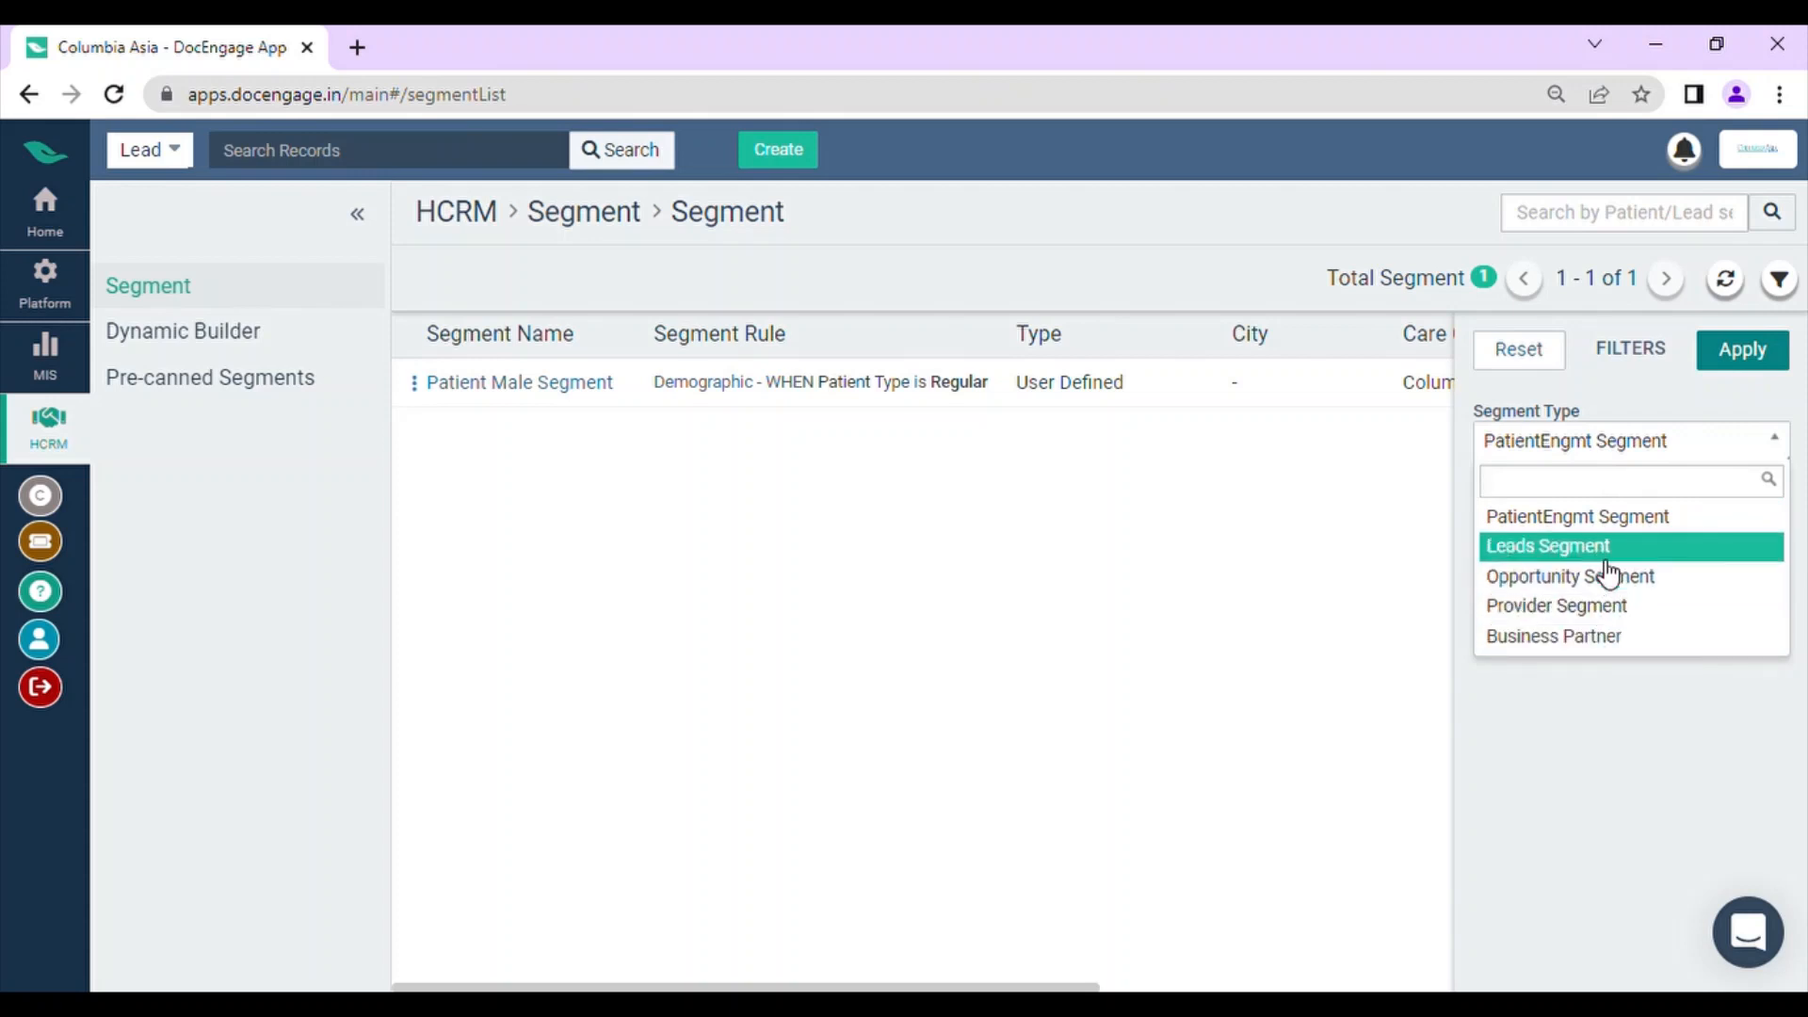
click(1601, 602)
click(1638, 459)
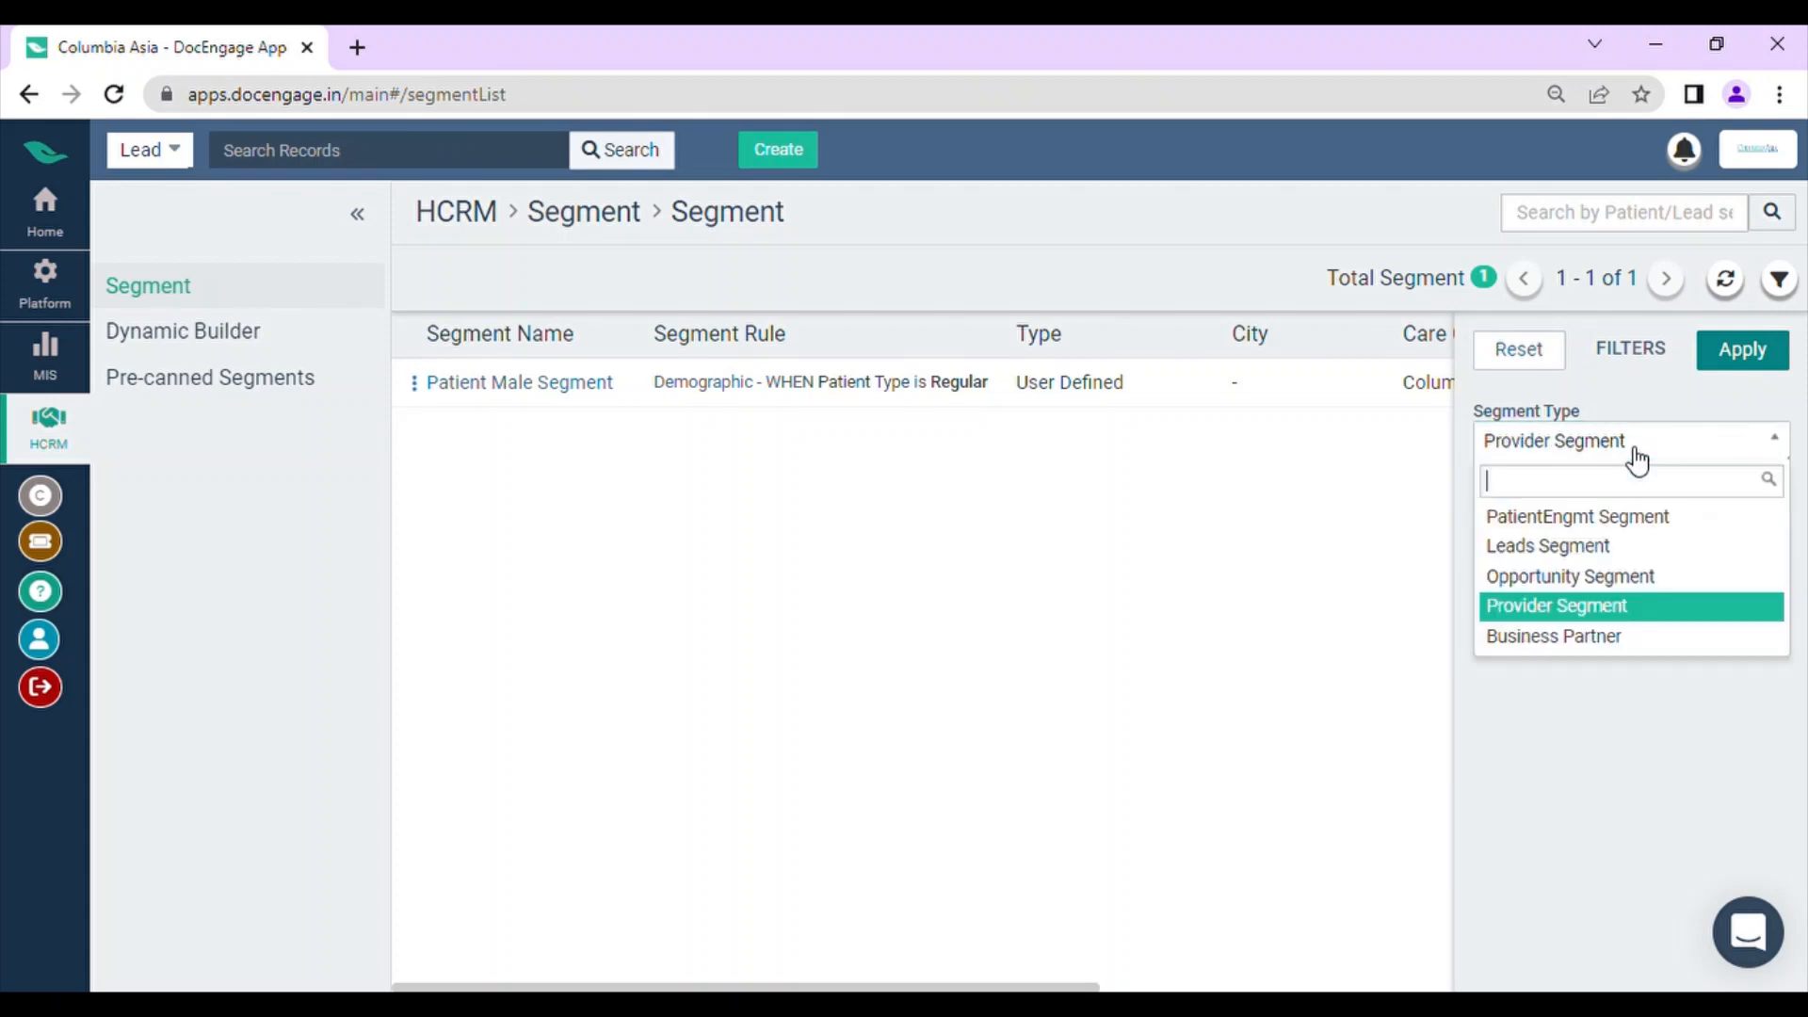
click(1612, 576)
click(1759, 350)
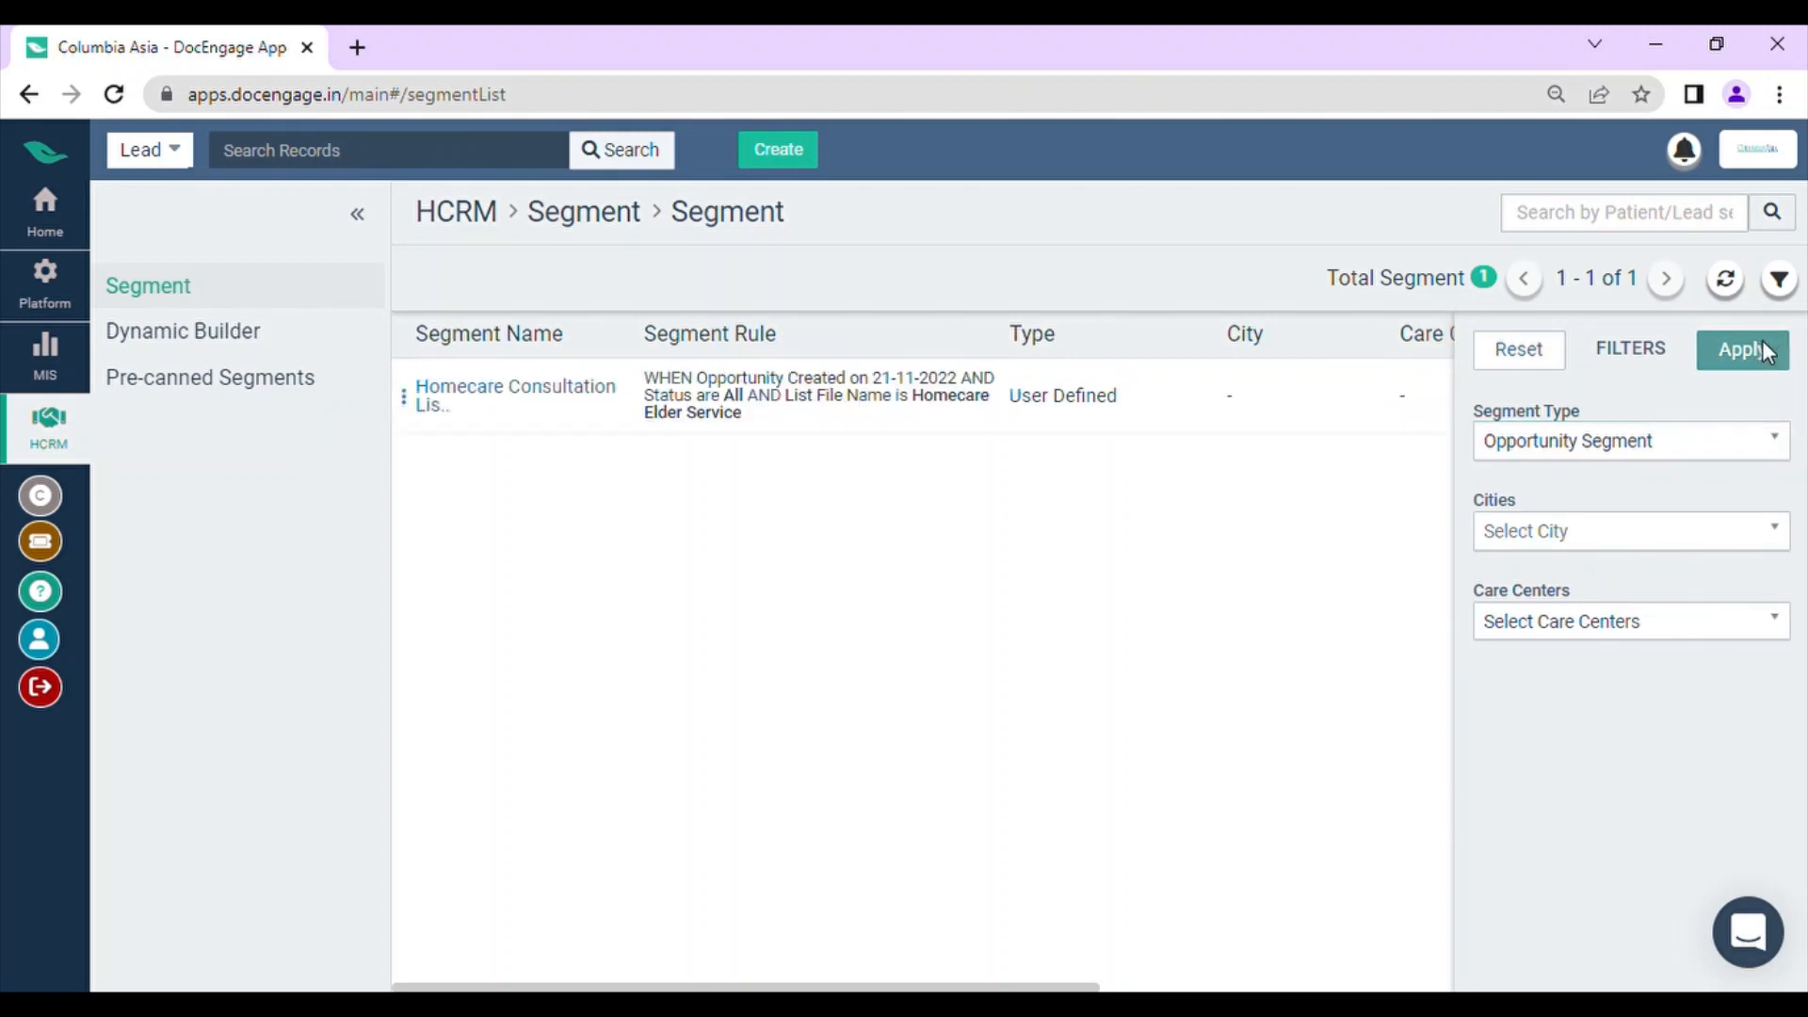
click(1778, 280)
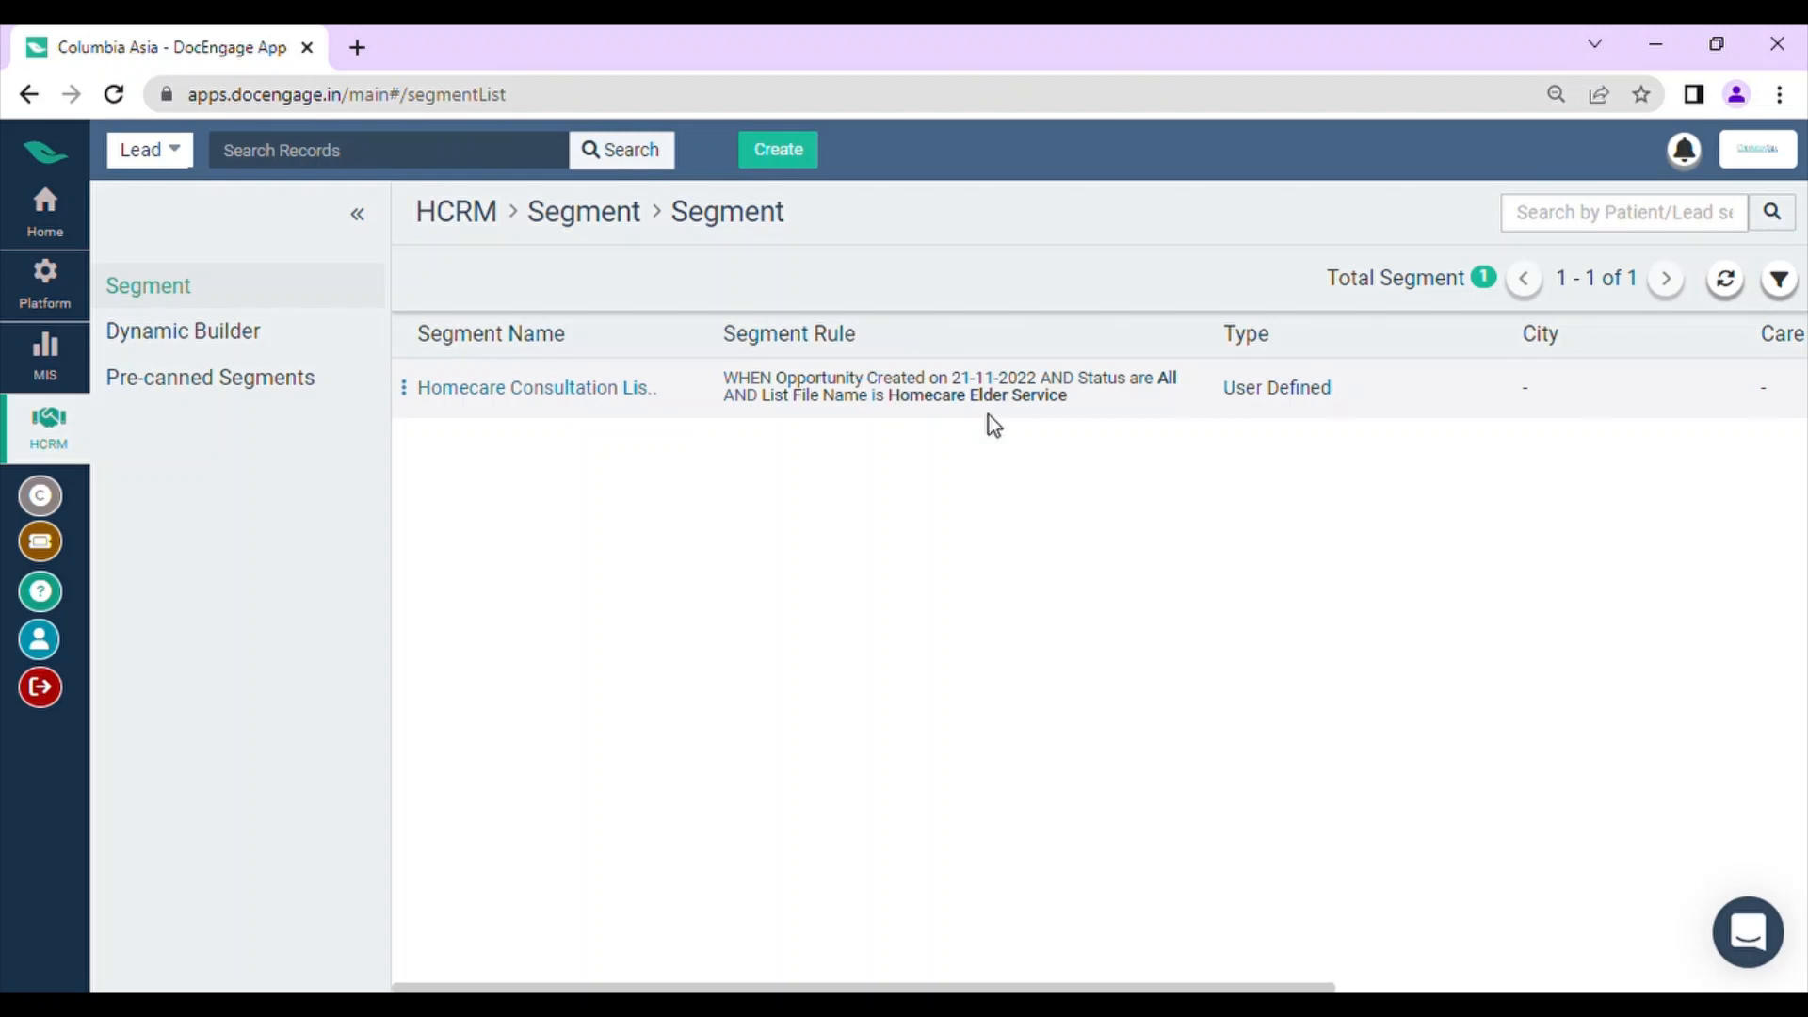
Step: Change the segment list's filter to the Leads Segment type
click(1779, 279)
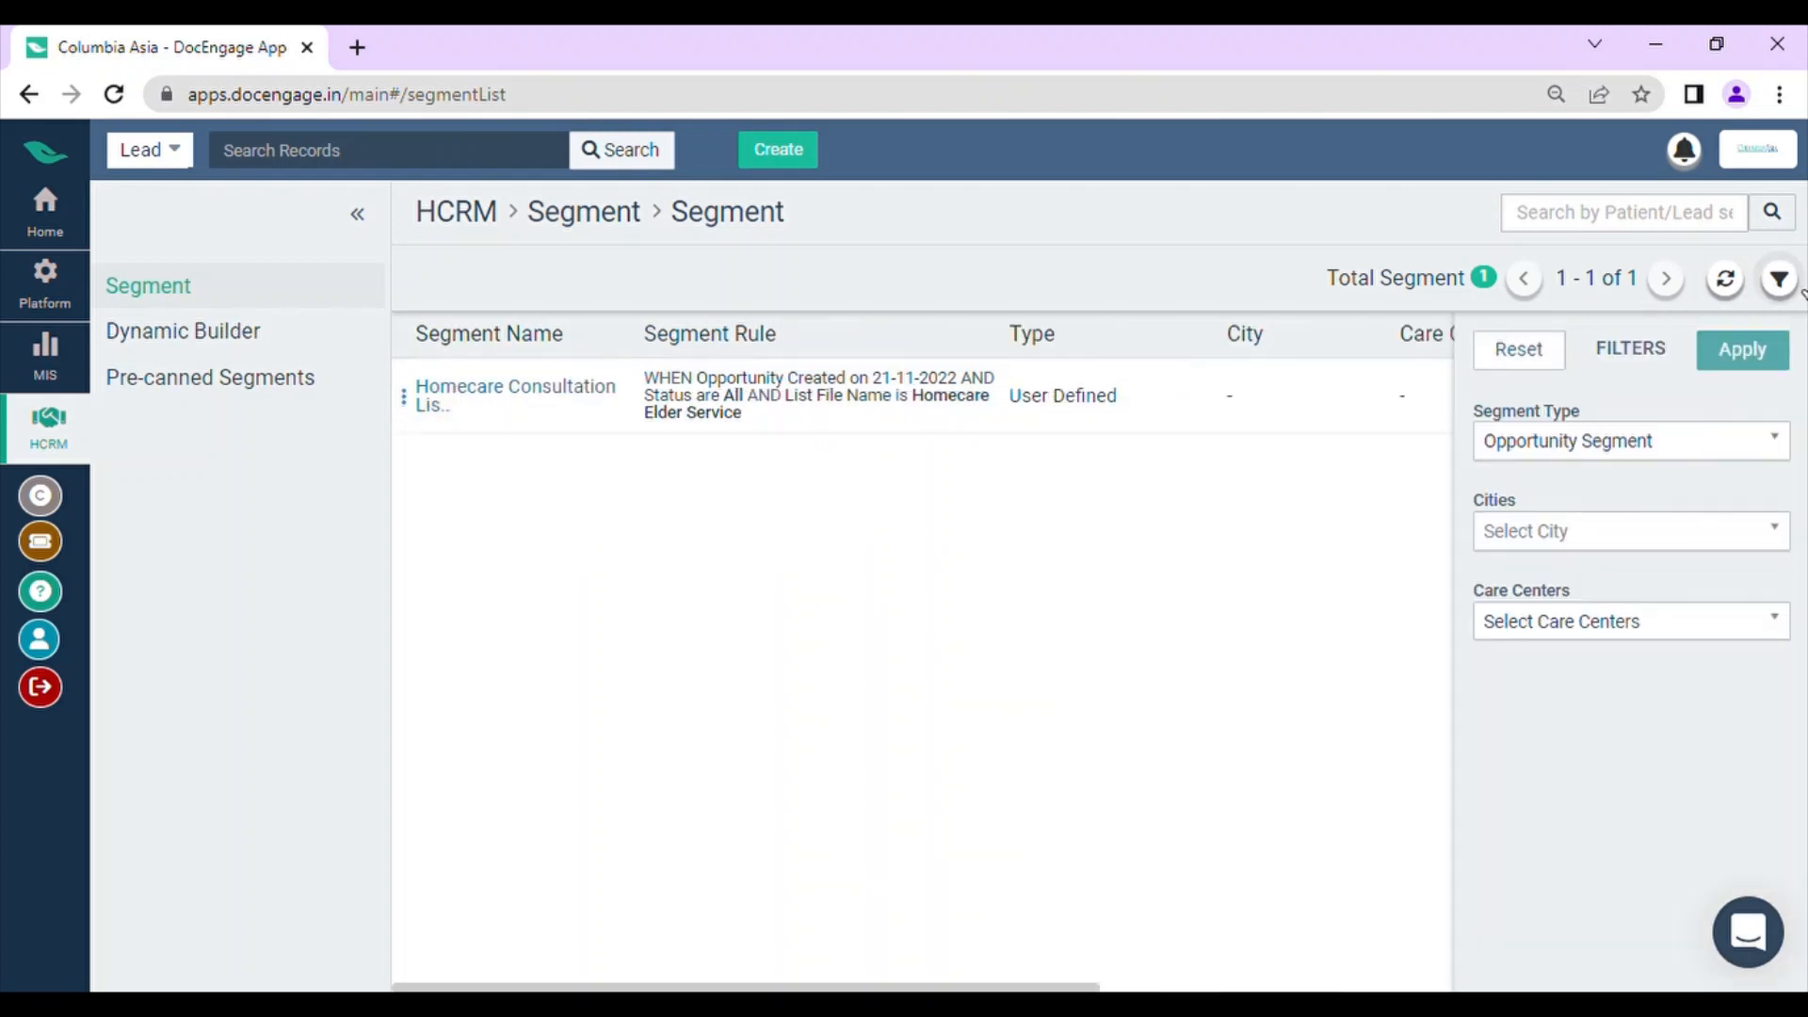
click(1565, 442)
click(1558, 546)
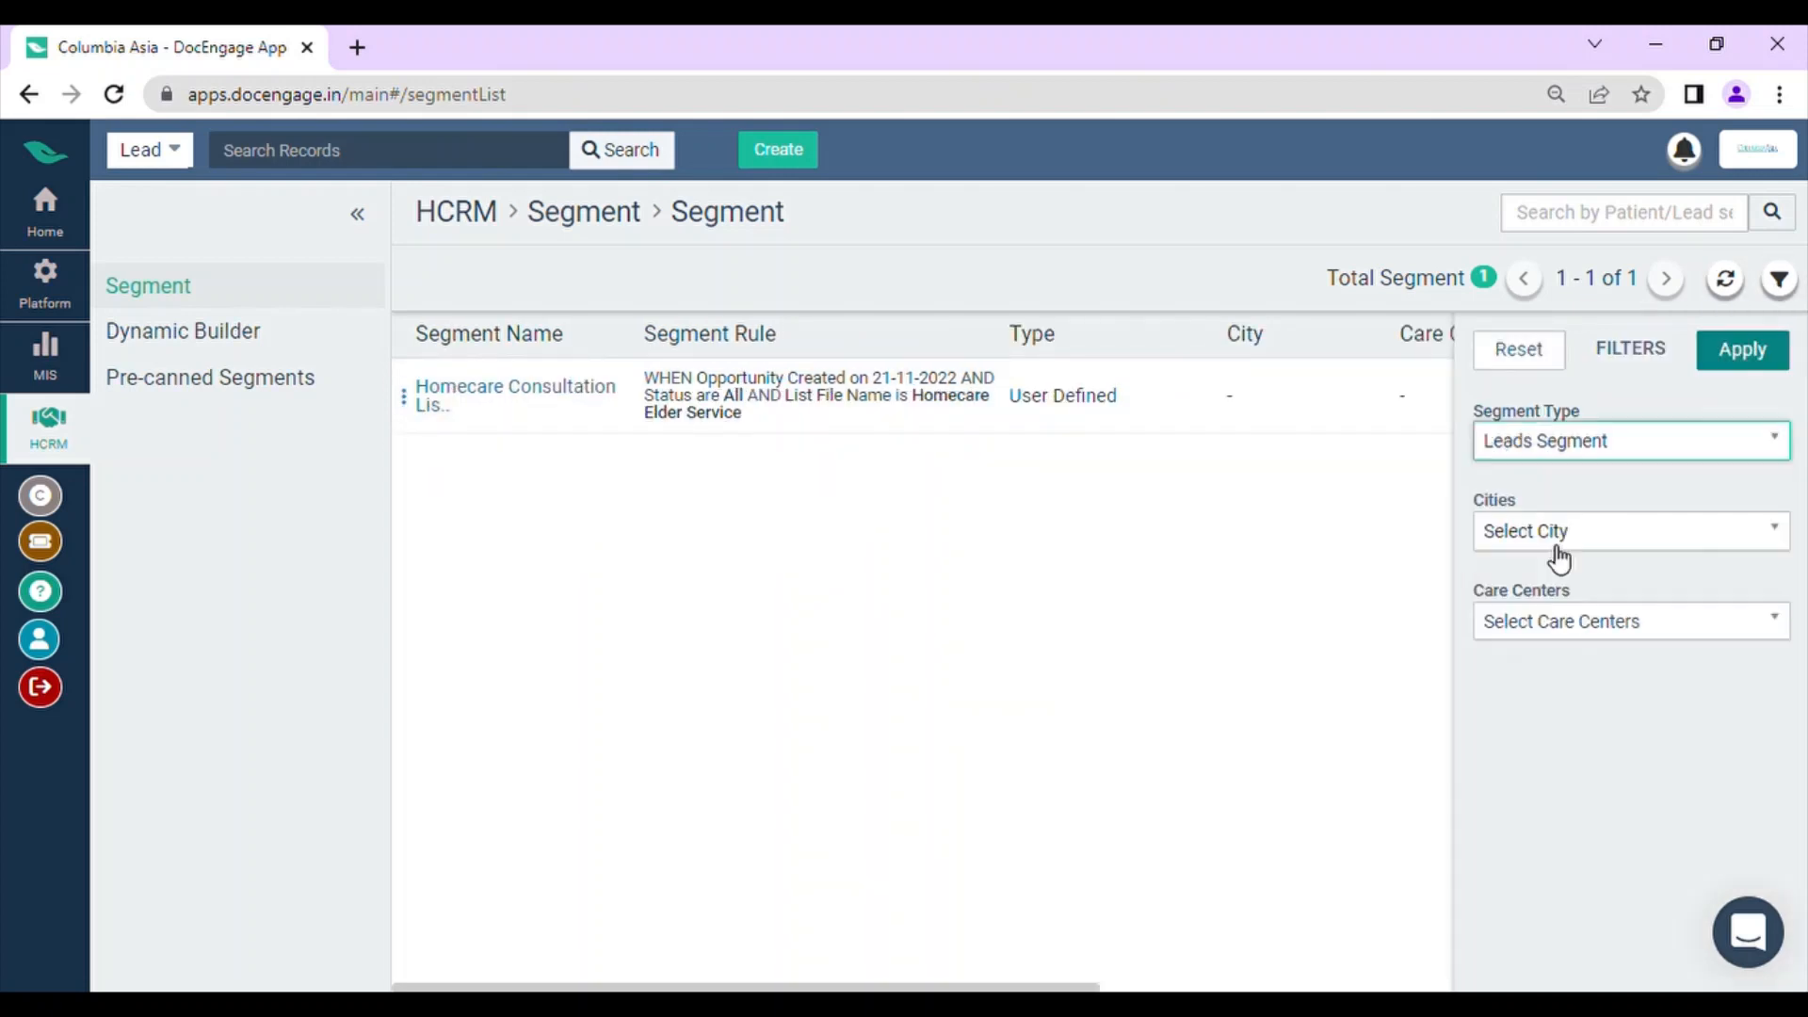
click(1733, 358)
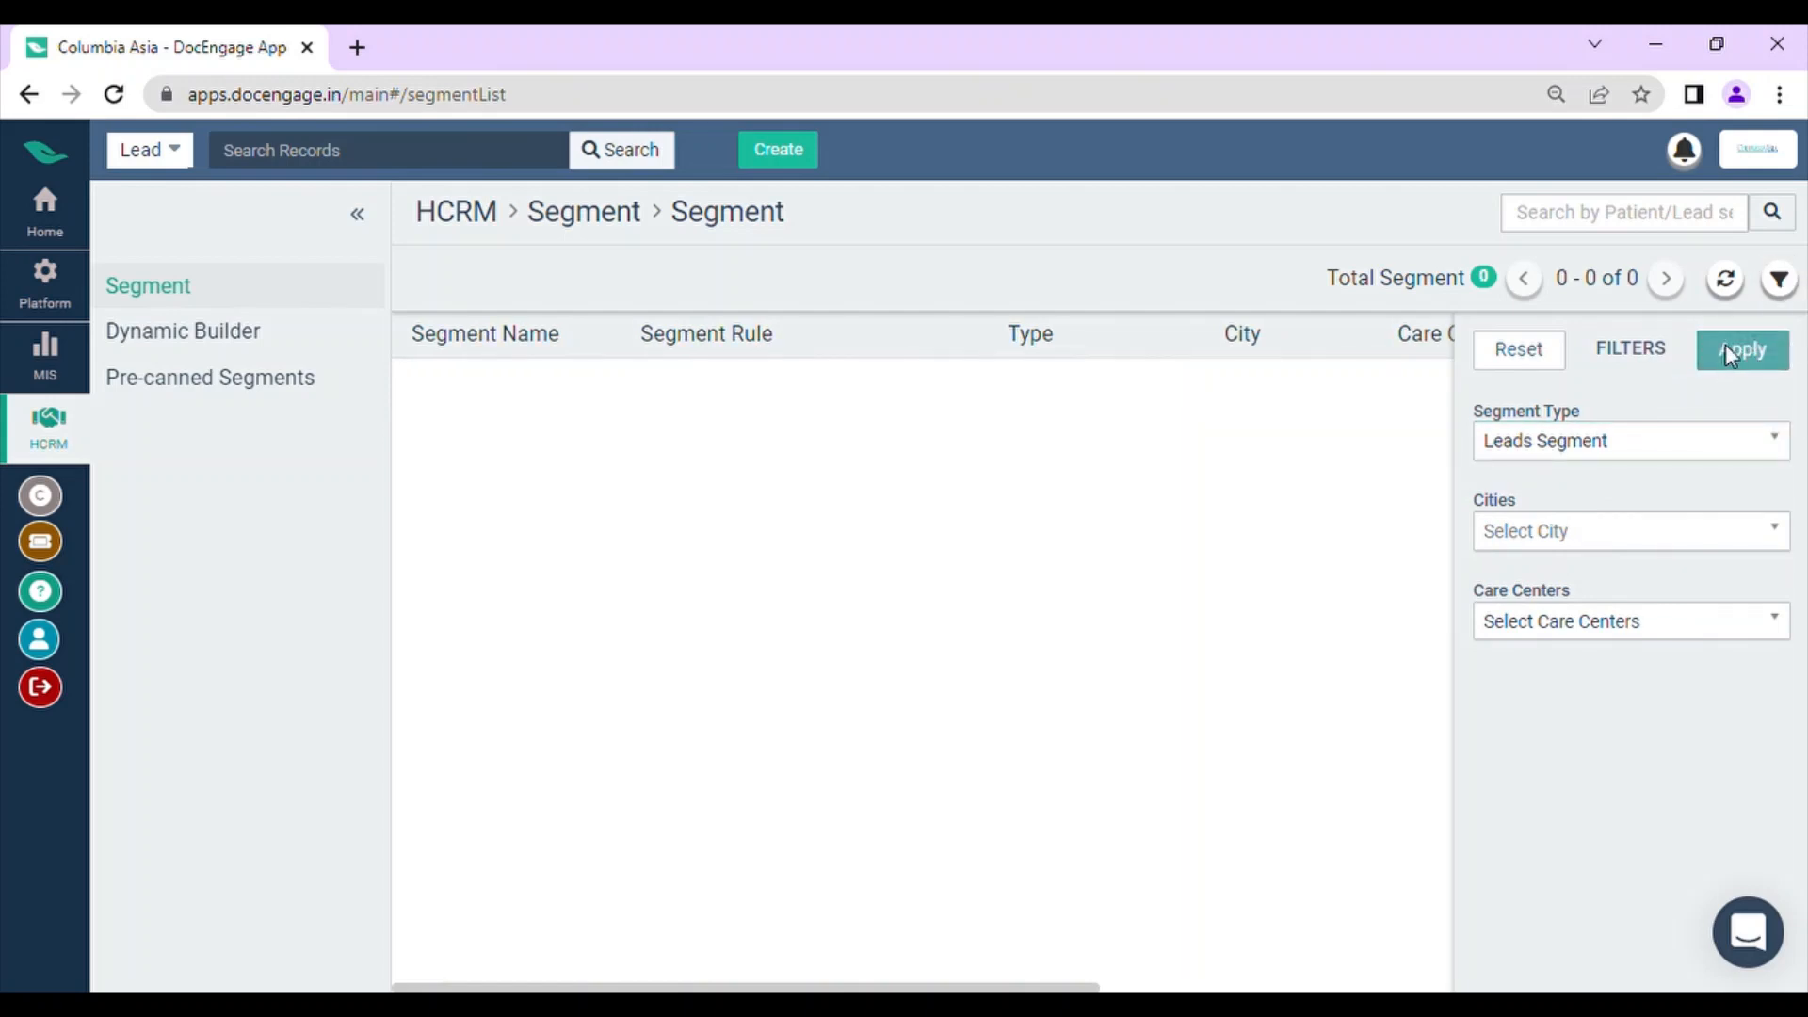
Step: Filter the segment list by the PatientEngmt Segment type, then return to the home page
click(1570, 445)
click(1576, 516)
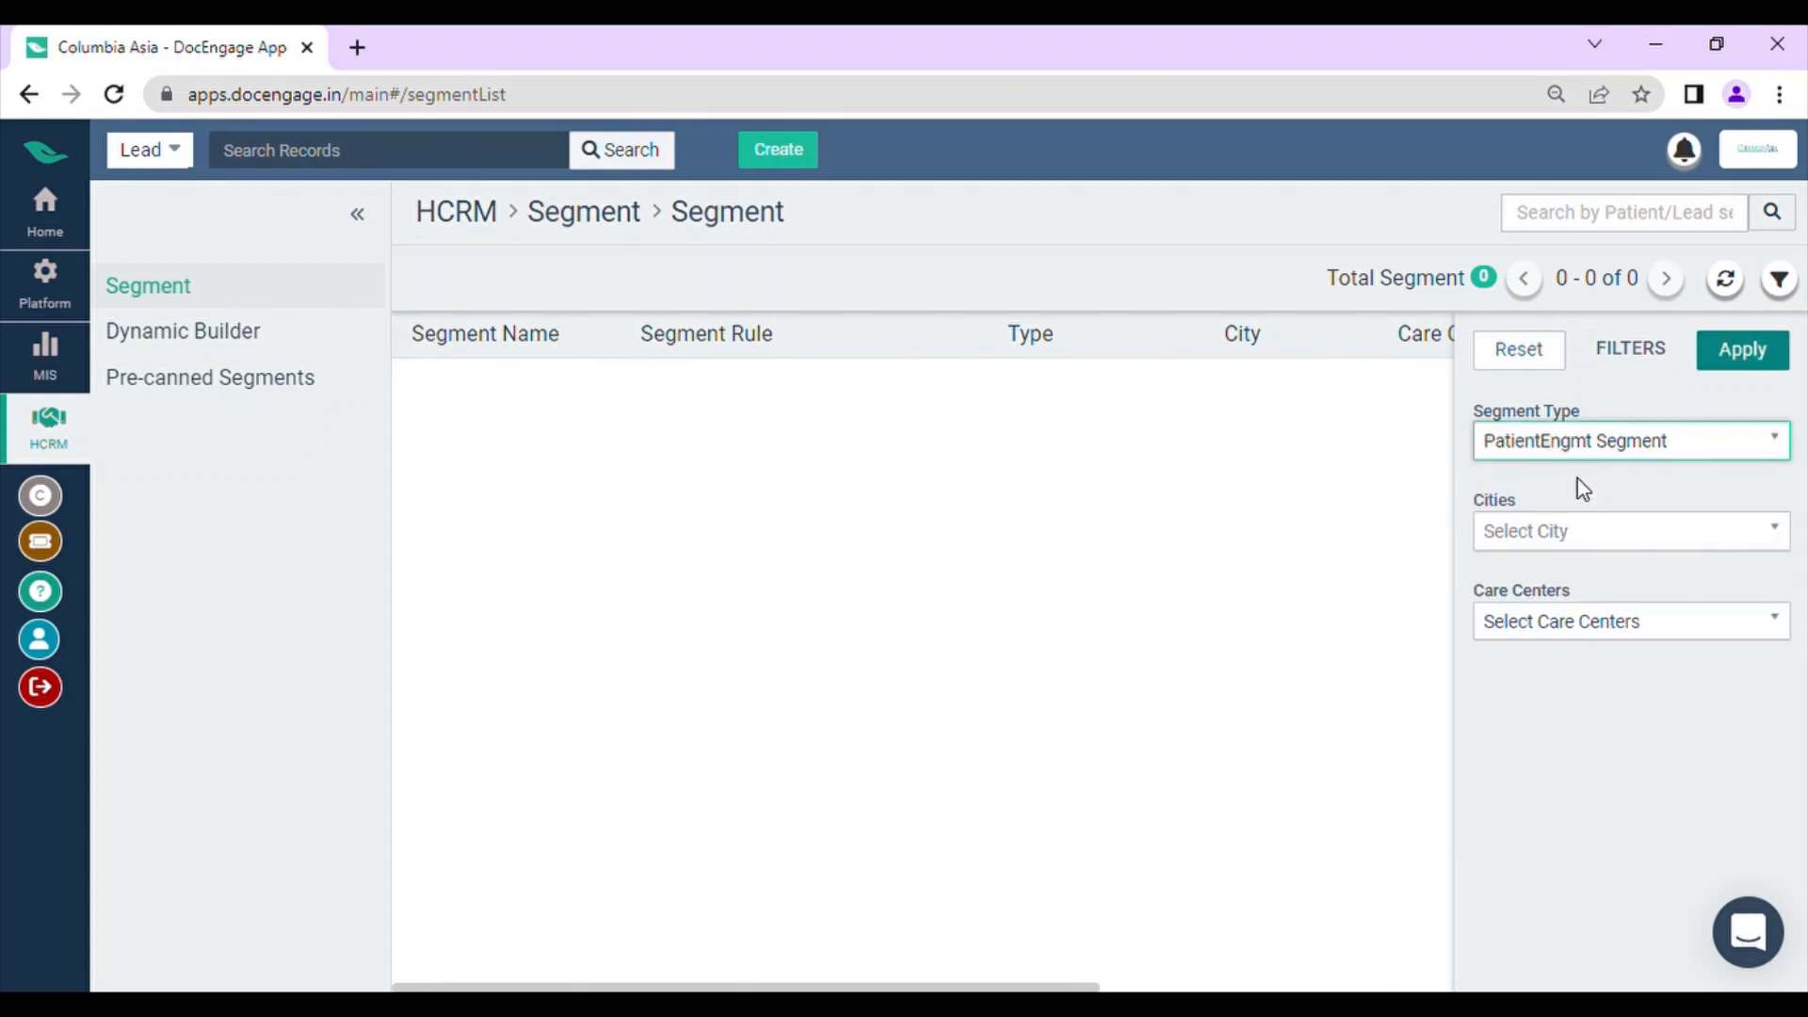
click(1742, 351)
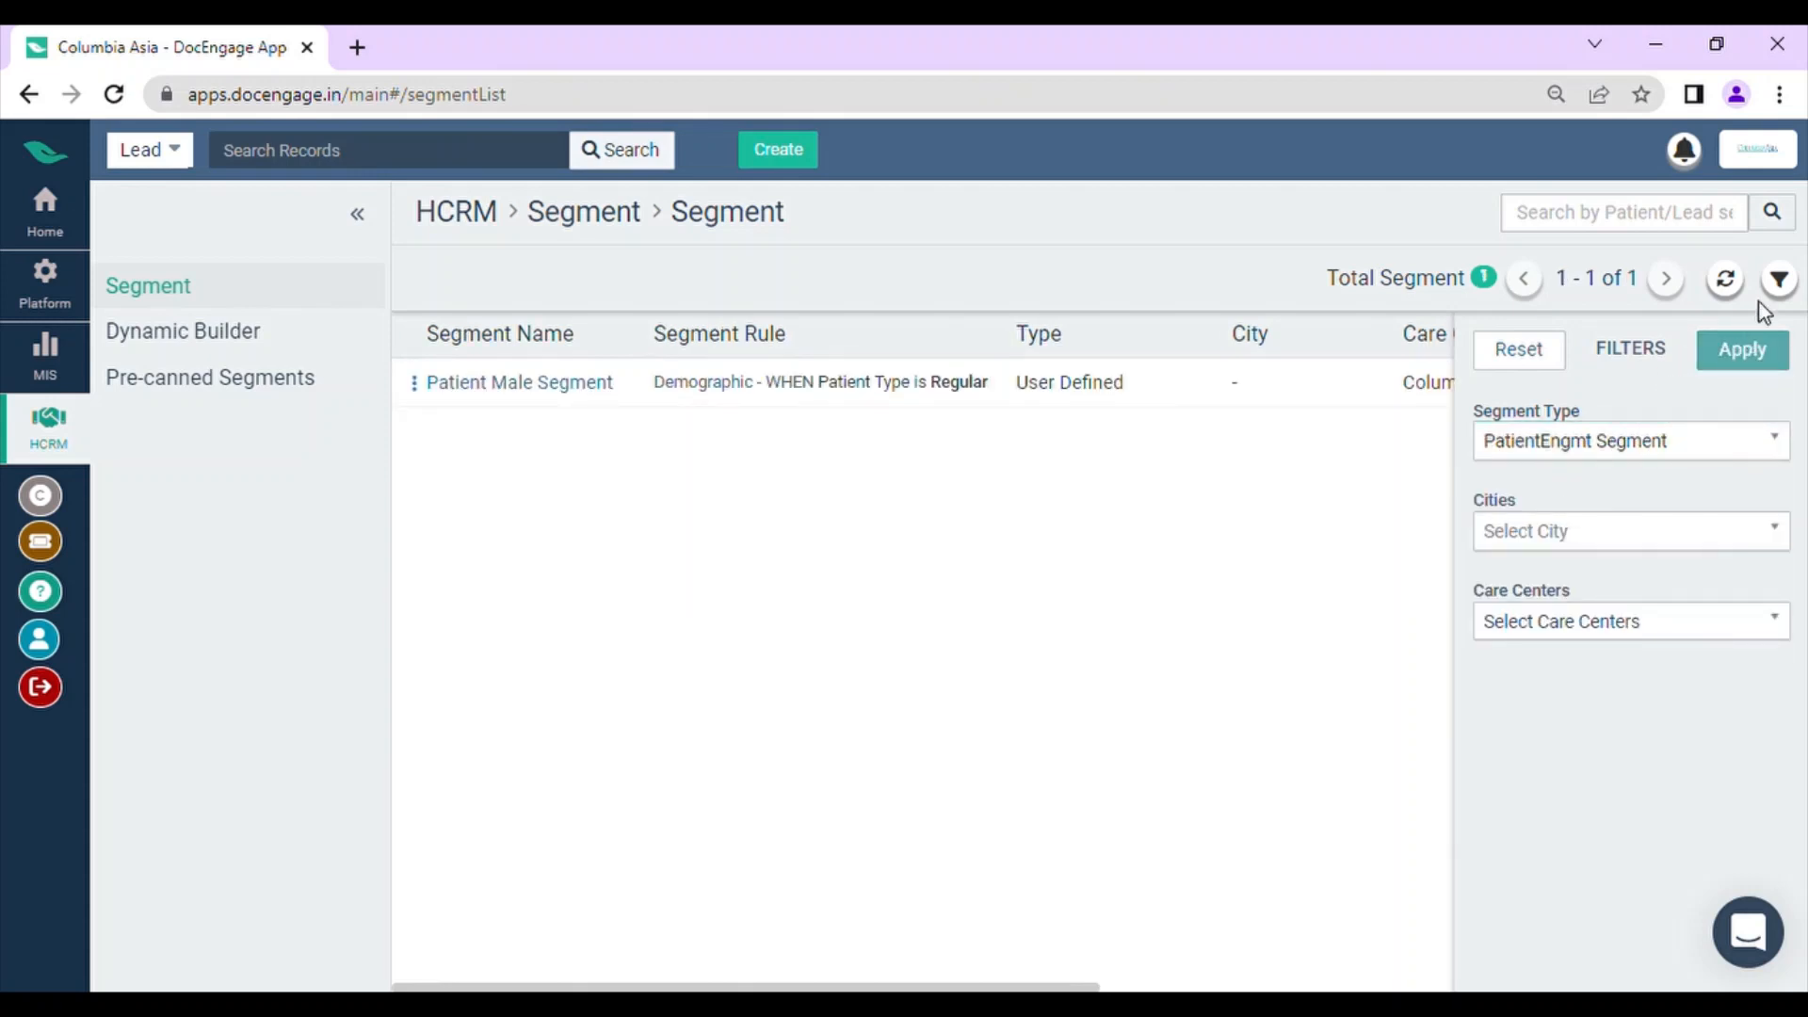
click(1781, 281)
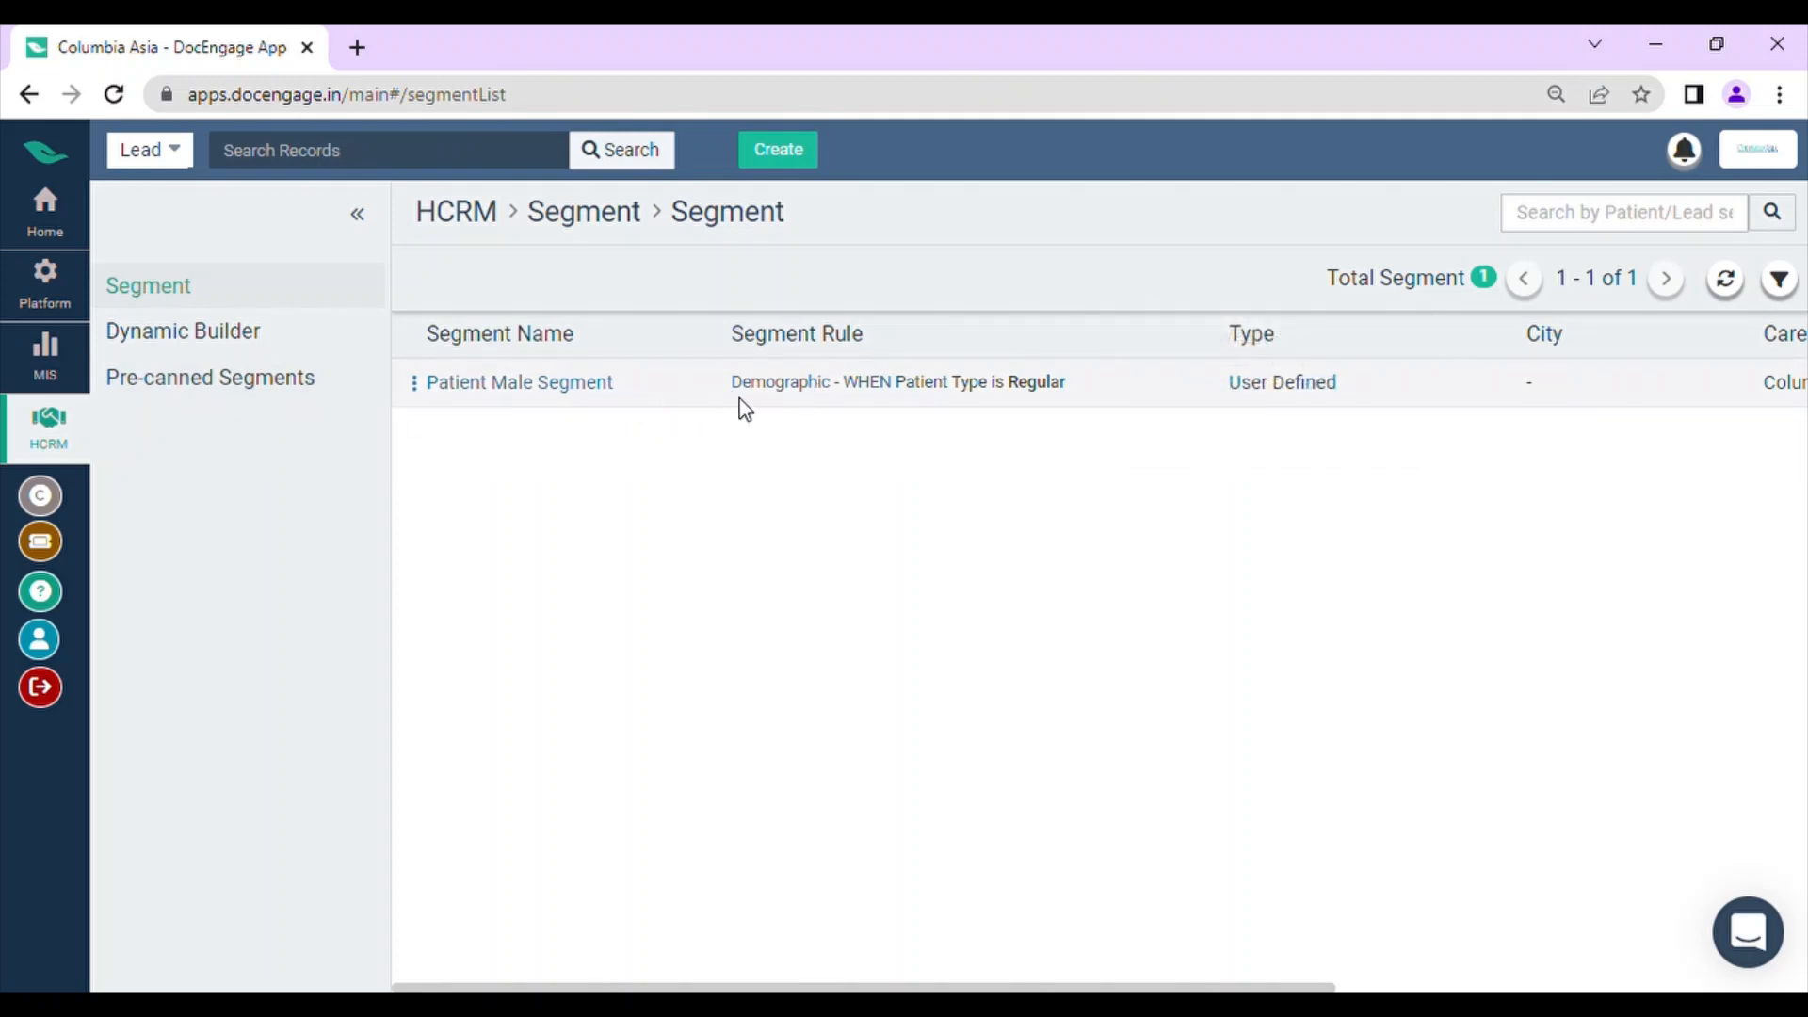
click(120, 99)
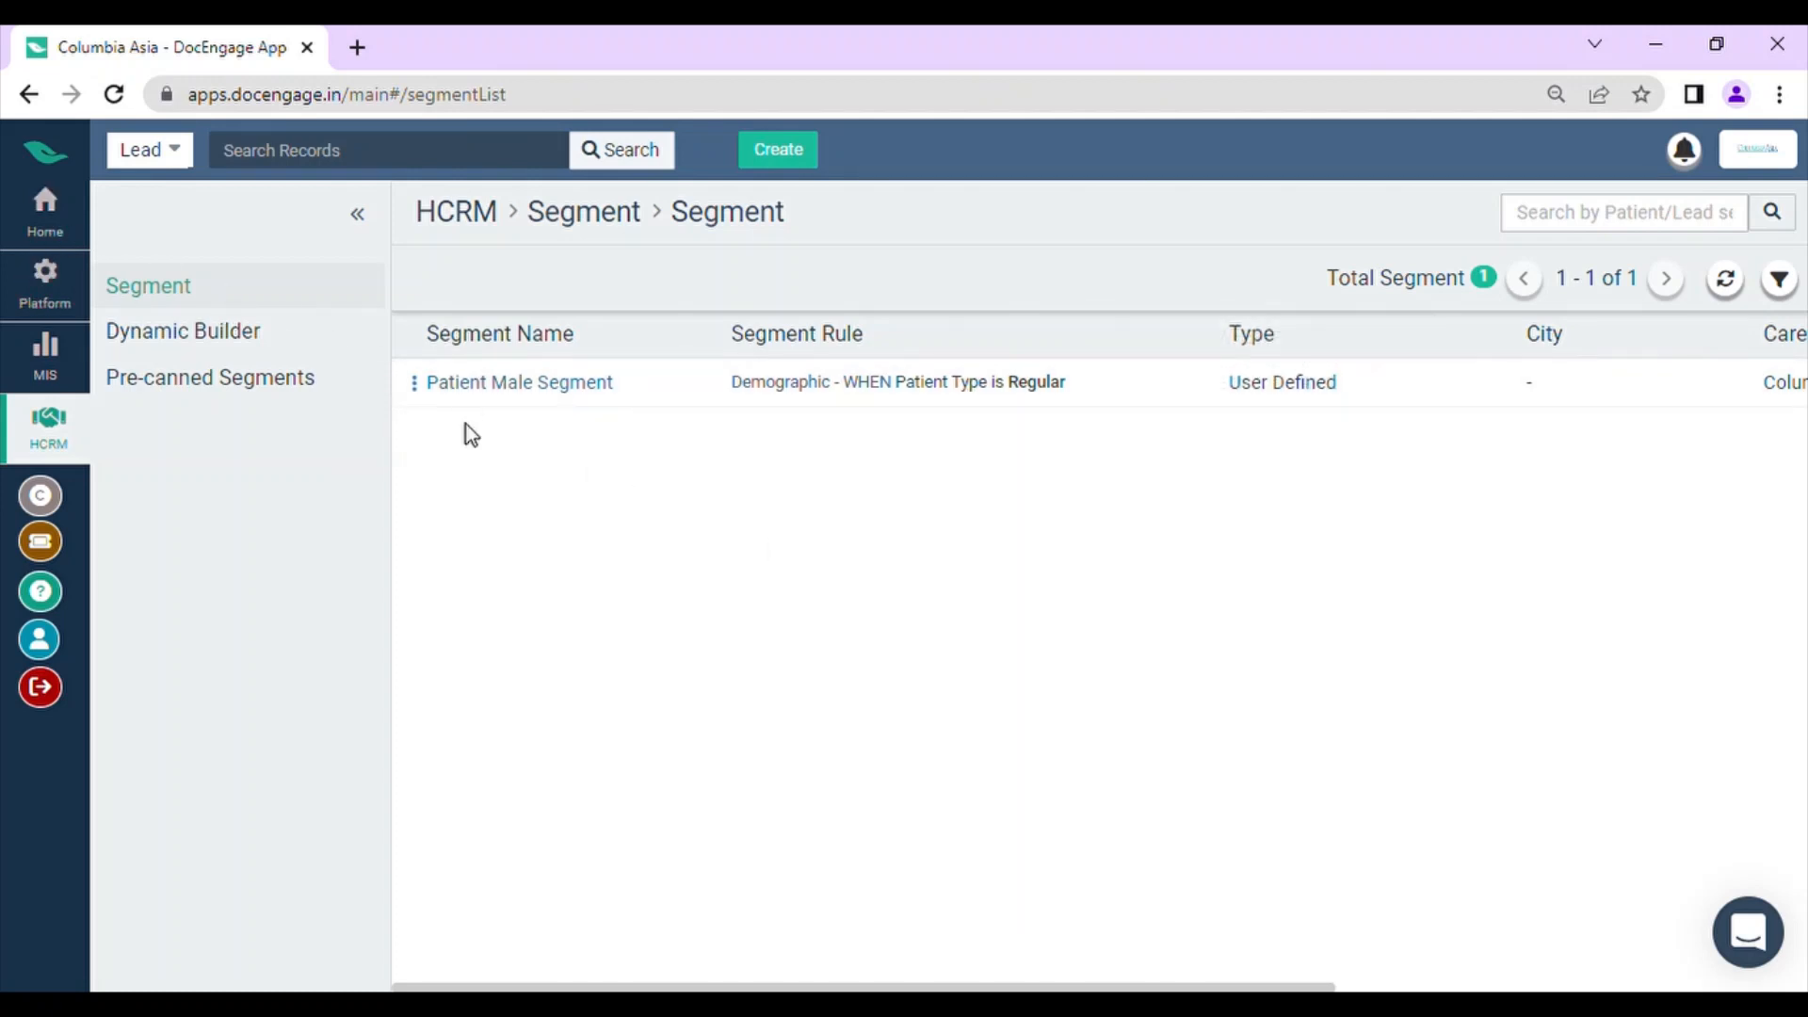
click(39, 224)
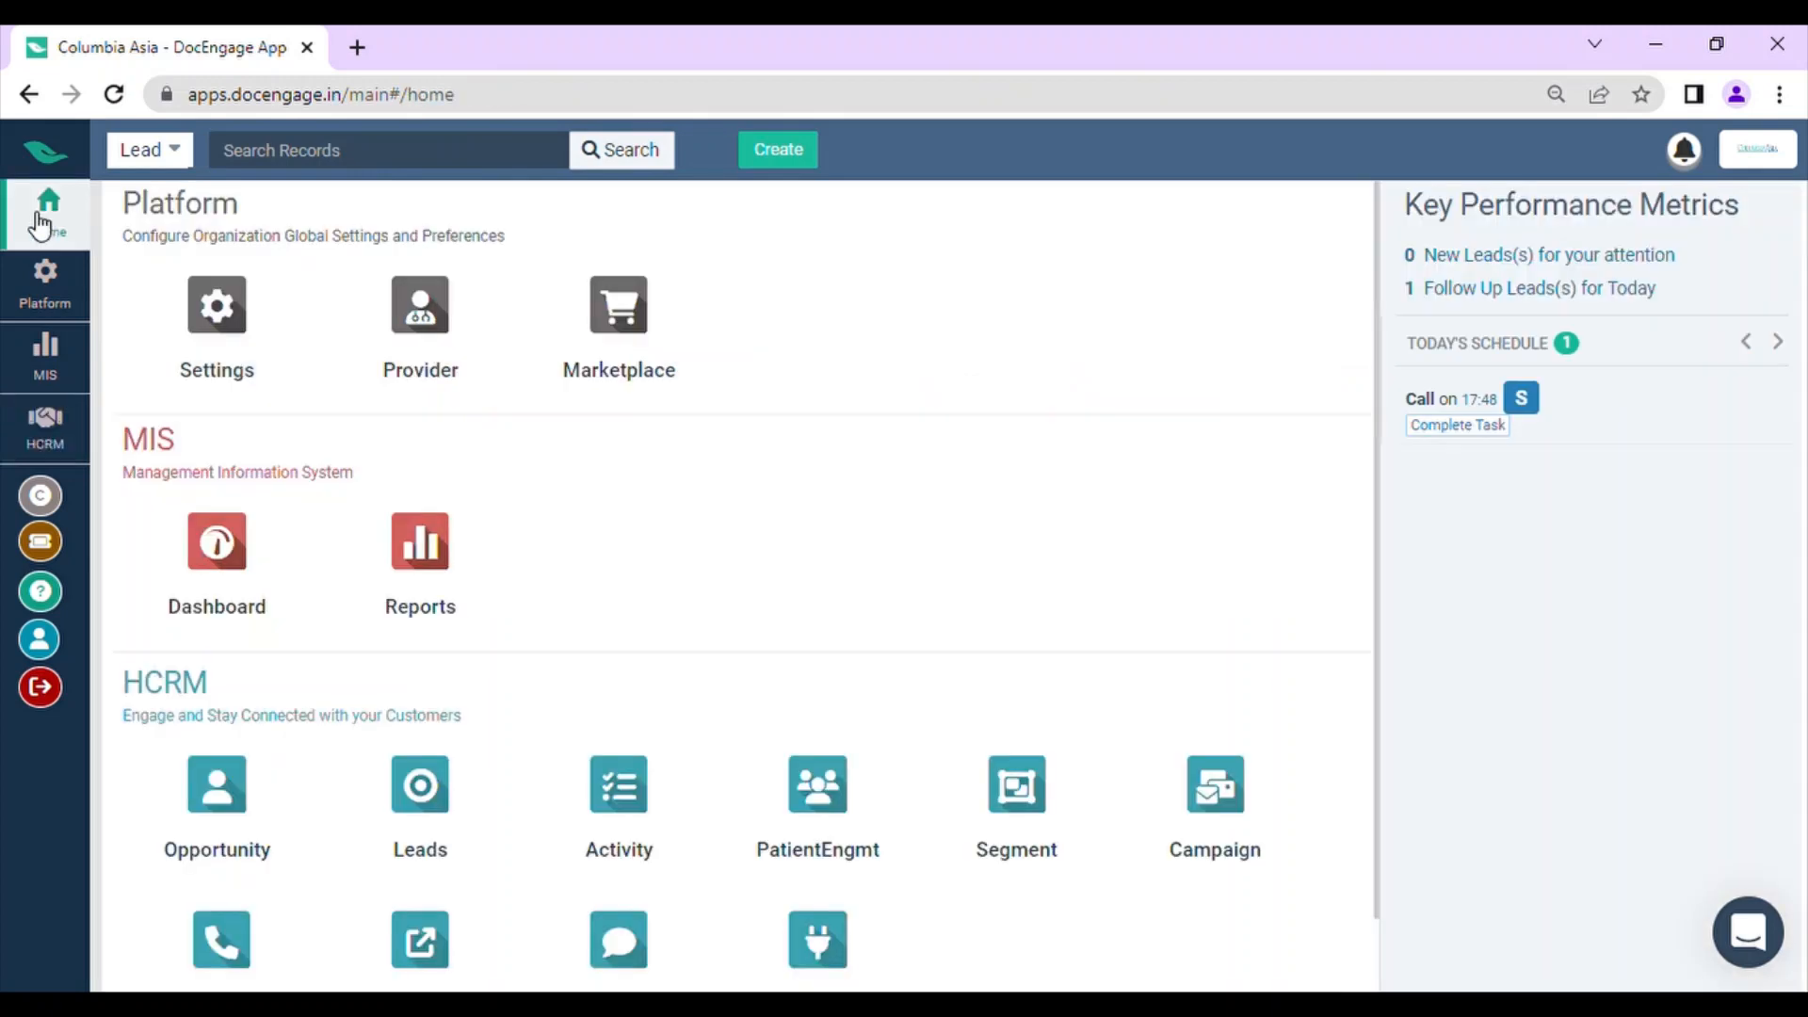